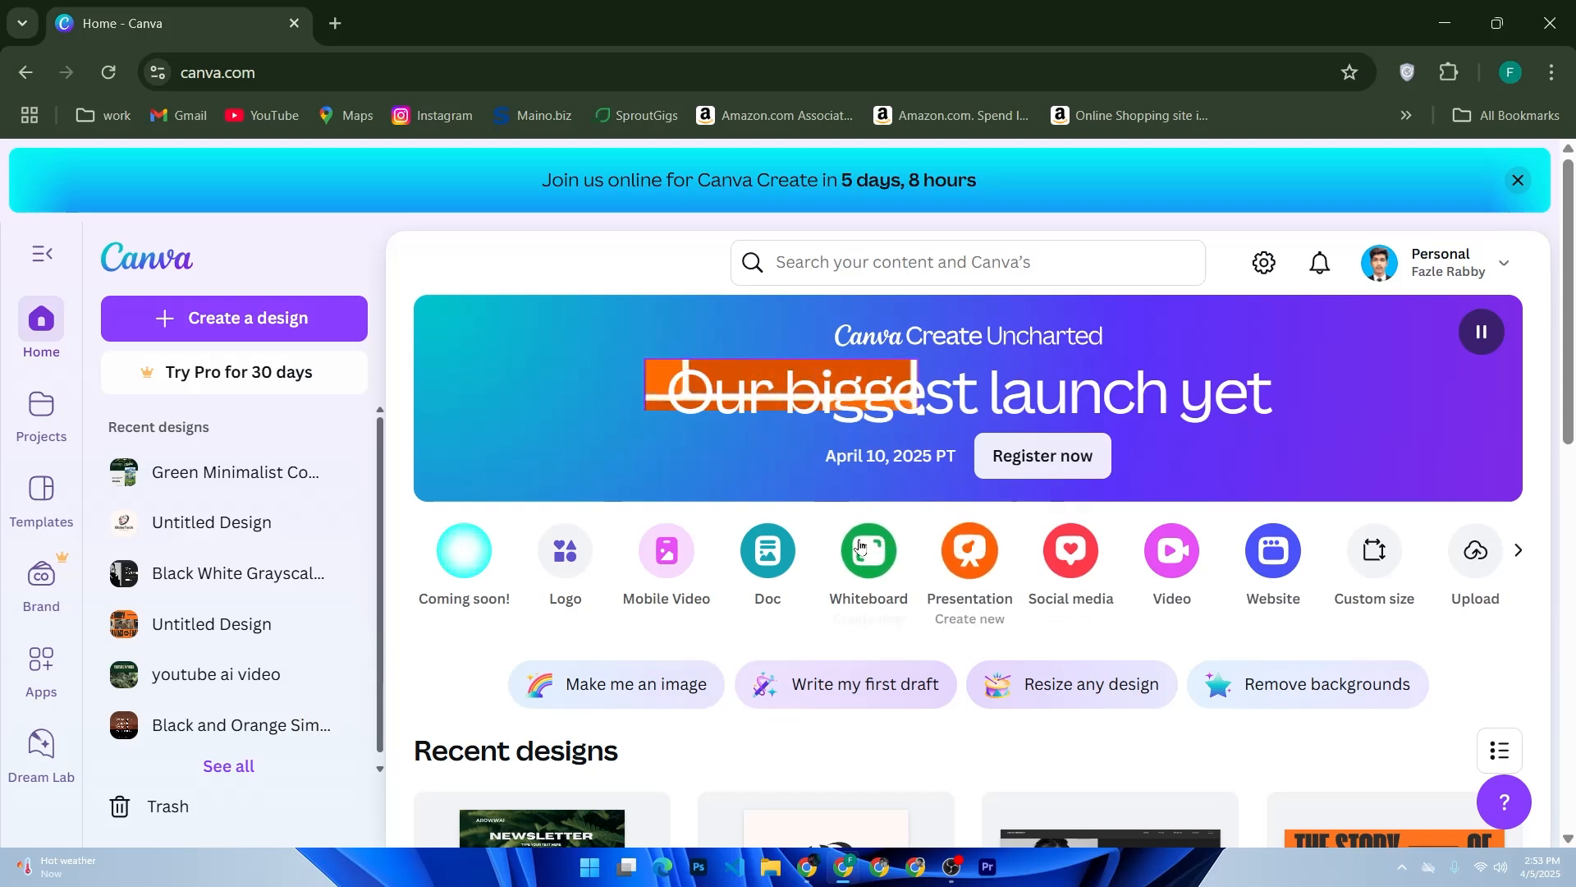
- Look through the recent designs on the home page
{"action": "scroll", "coordinate": [912, 624], "scroll_direction": "down", "scroll_amount": 2}
{"action": "scroll", "coordinate": [922, 629], "scroll_direction": "down", "scroll_amount": 4}
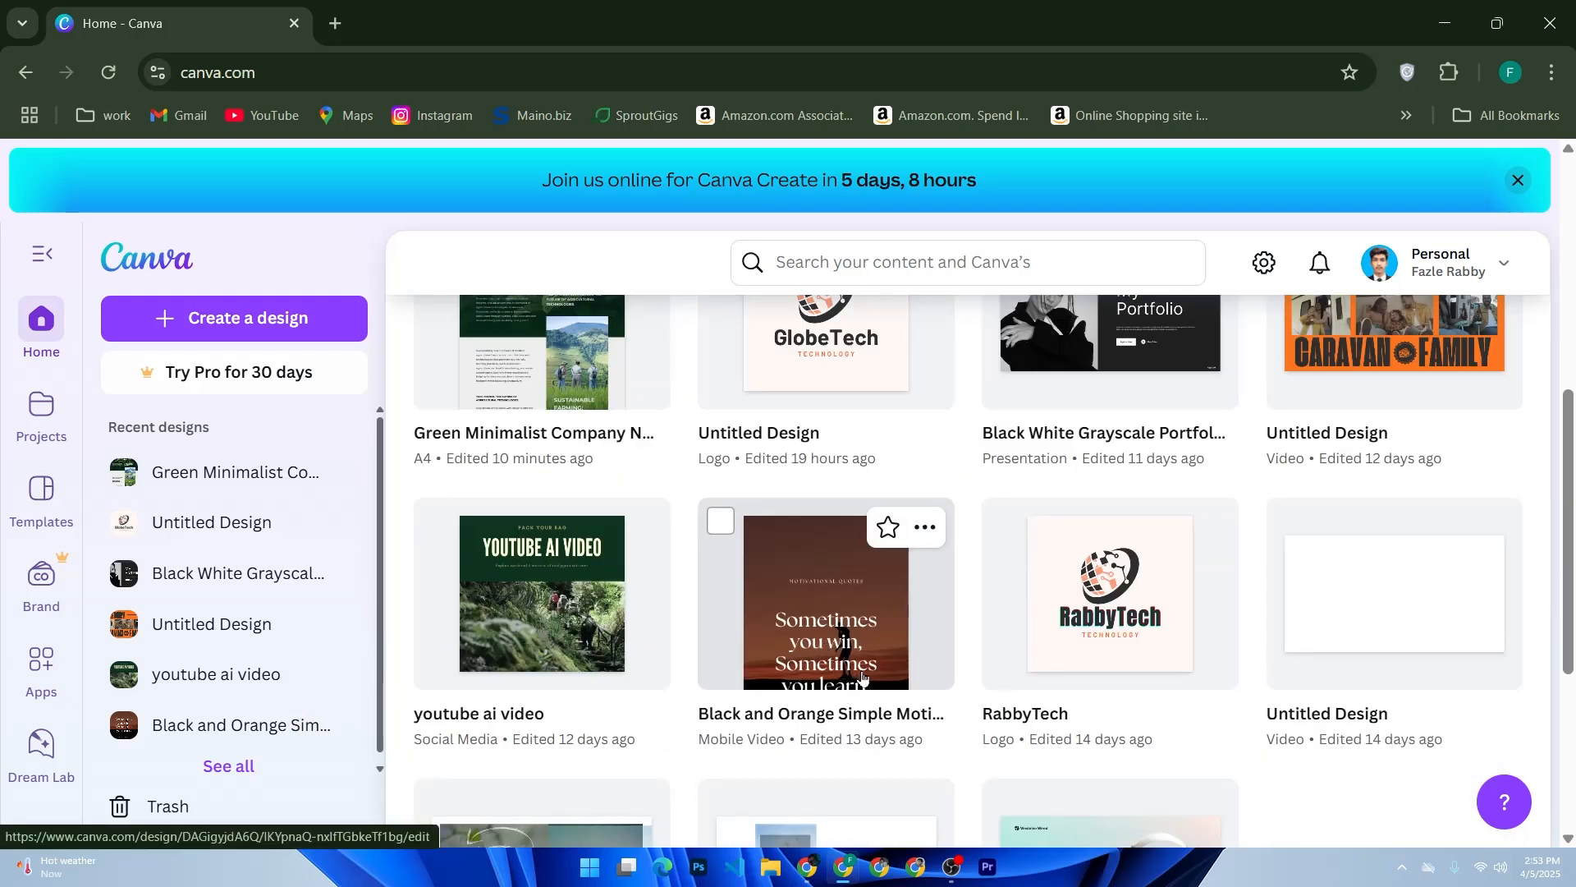
{"action": "scroll", "coordinate": [862, 677], "scroll_direction": "down", "scroll_amount": 2}
{"action": "left_click", "coordinate": [343, 82]}
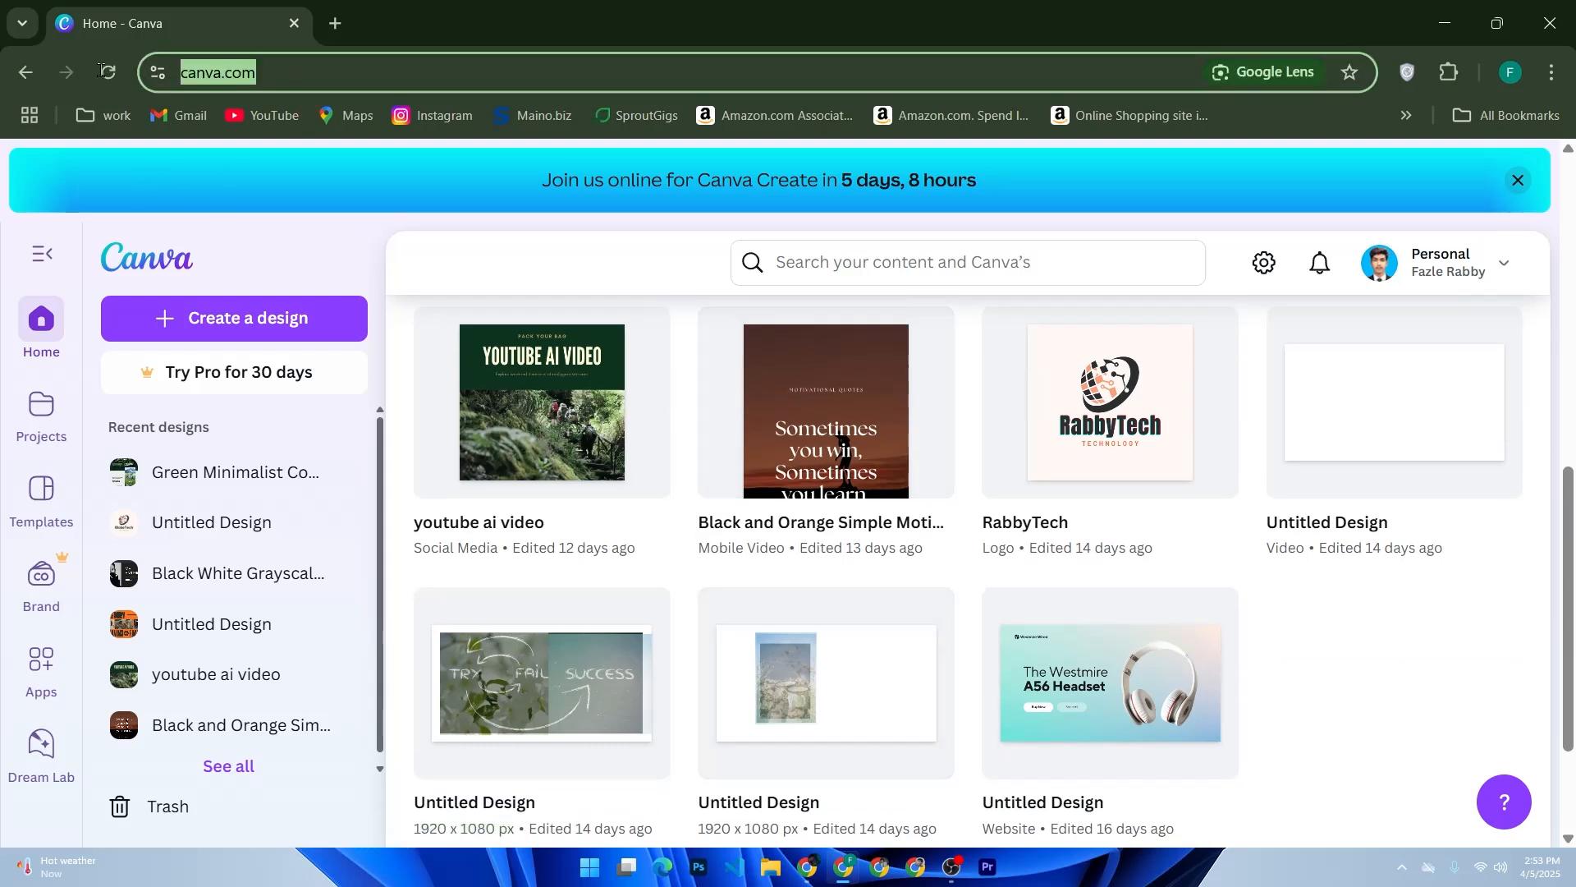
{"action": "left_click_drag", "start_coordinate": [343, 100], "coordinate": [81, 114]}
{"action": "left_click", "coordinate": [324, 253]}
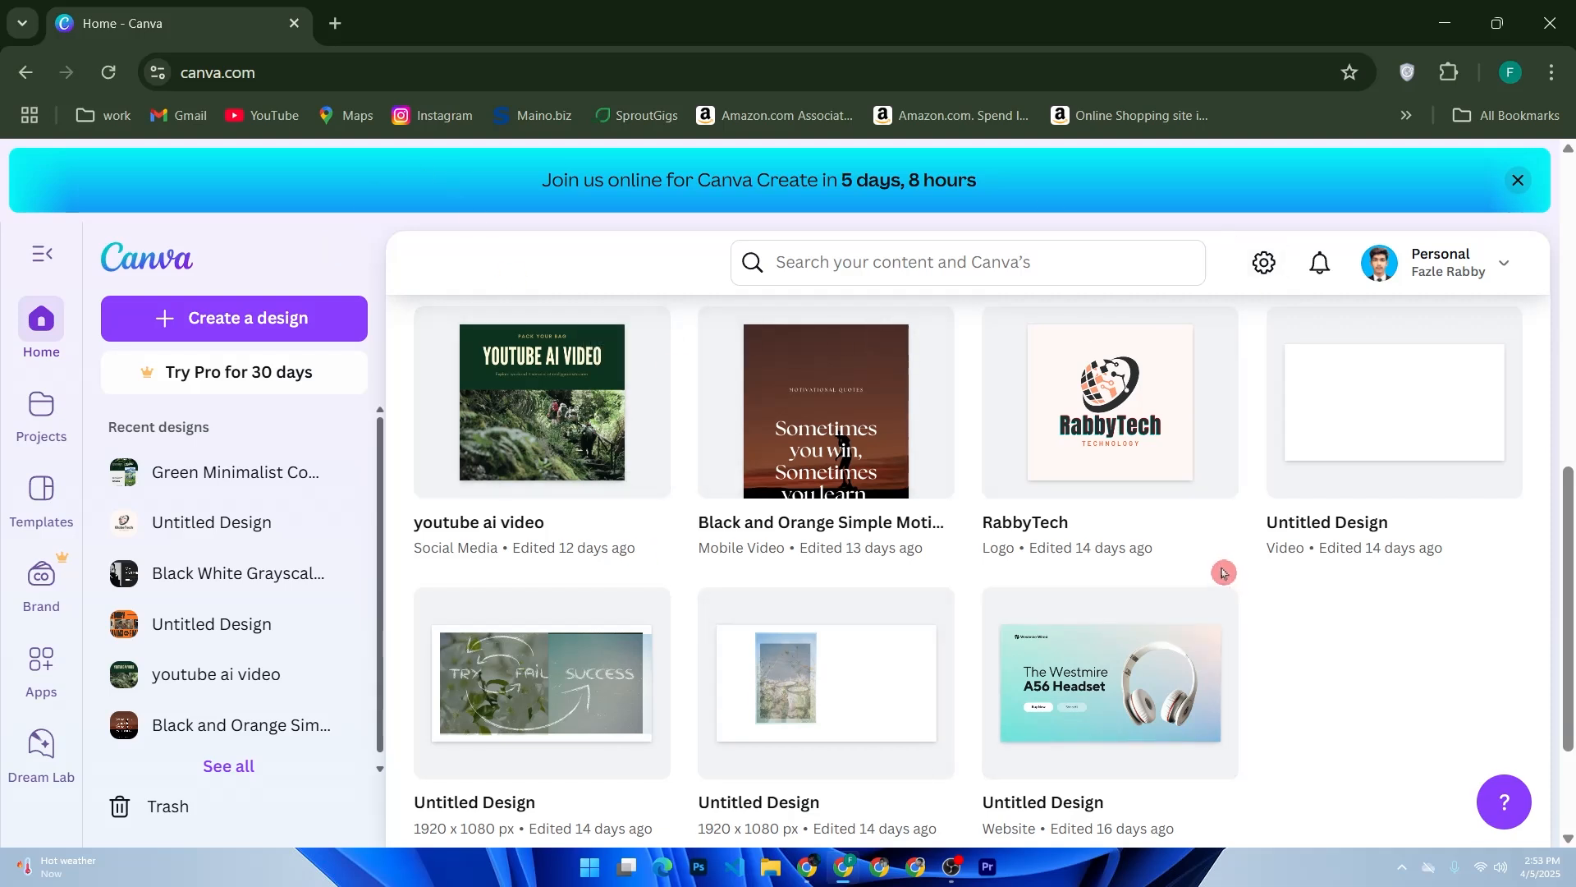
{"action": "scroll", "coordinate": [1226, 569], "scroll_direction": "down", "scroll_amount": 3}
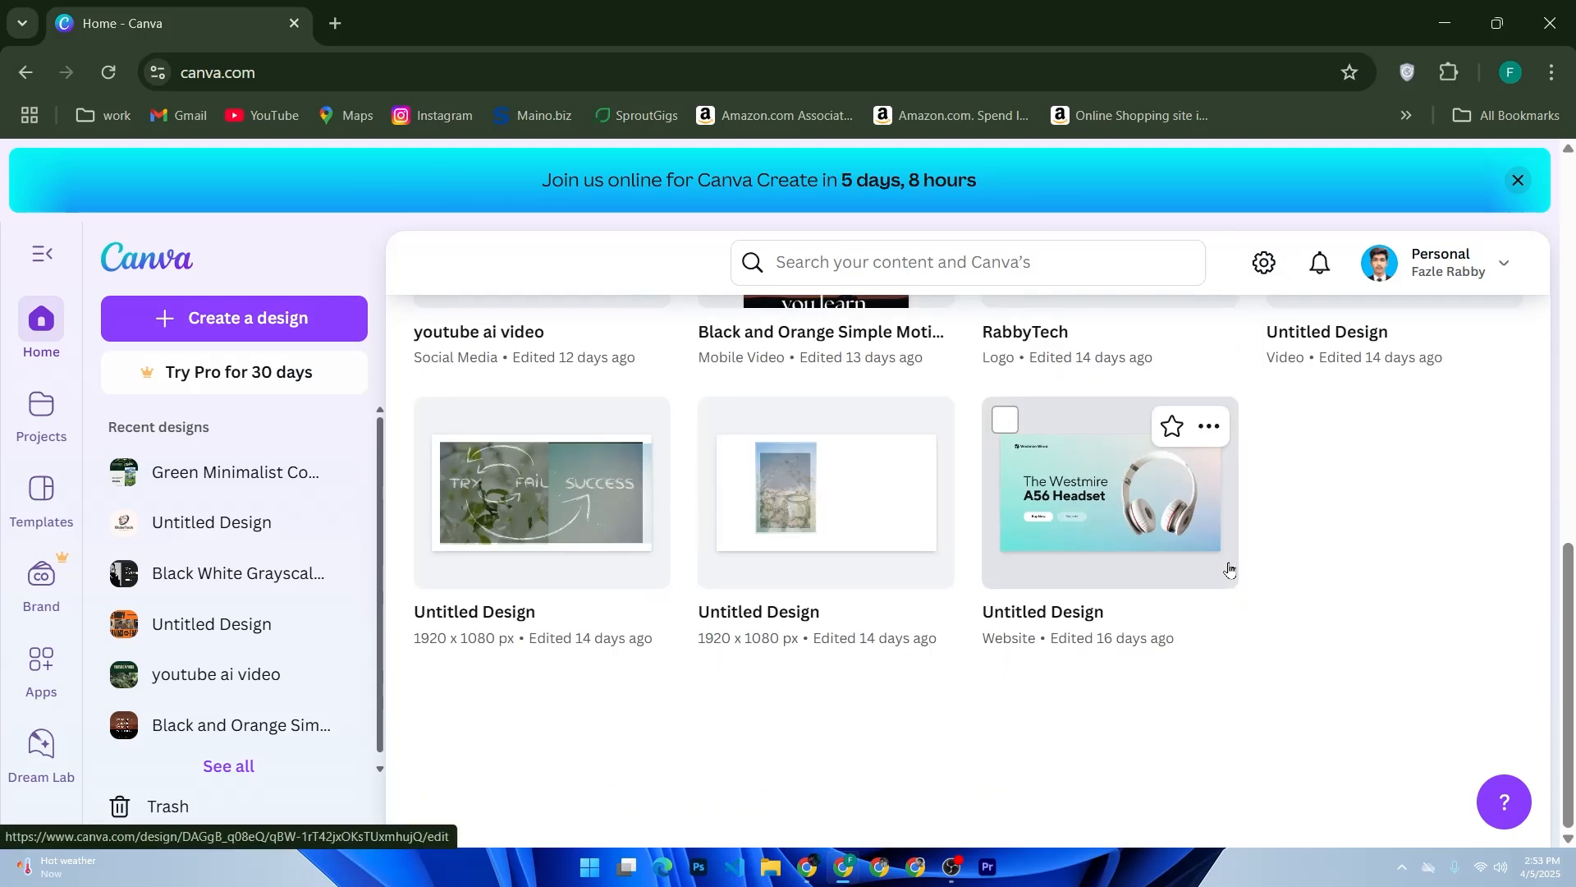
{"action": "scroll", "coordinate": [901, 563], "scroll_direction": "up", "scroll_amount": 5}
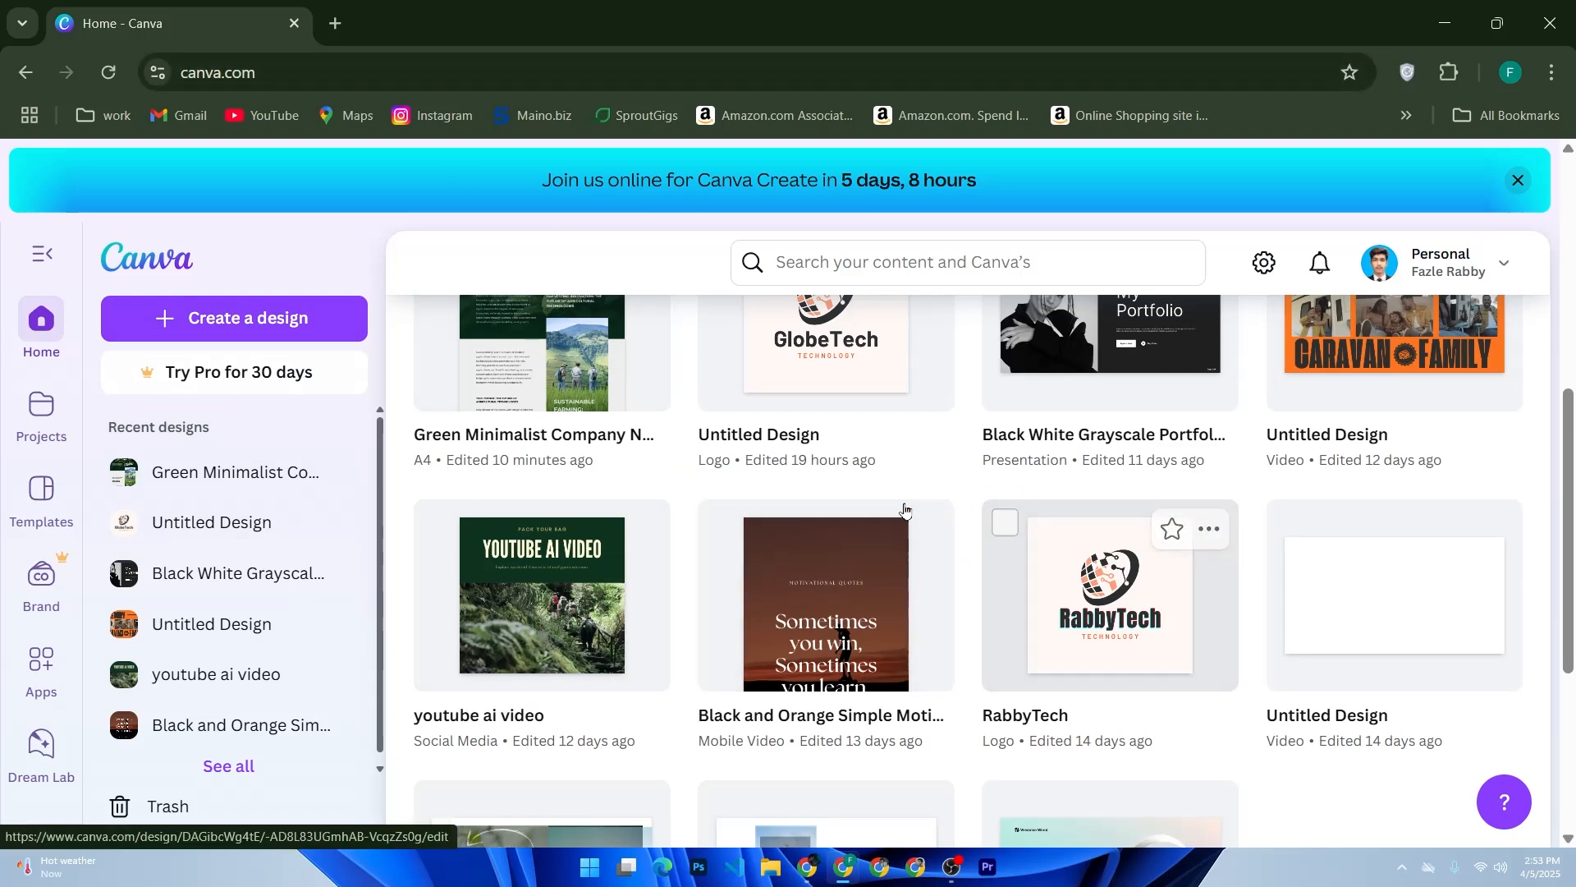
{"action": "scroll", "coordinate": [684, 459], "scroll_direction": "down", "scroll_amount": 5}
{"action": "scroll", "coordinate": [684, 460], "scroll_direction": "up", "scroll_amount": 10}
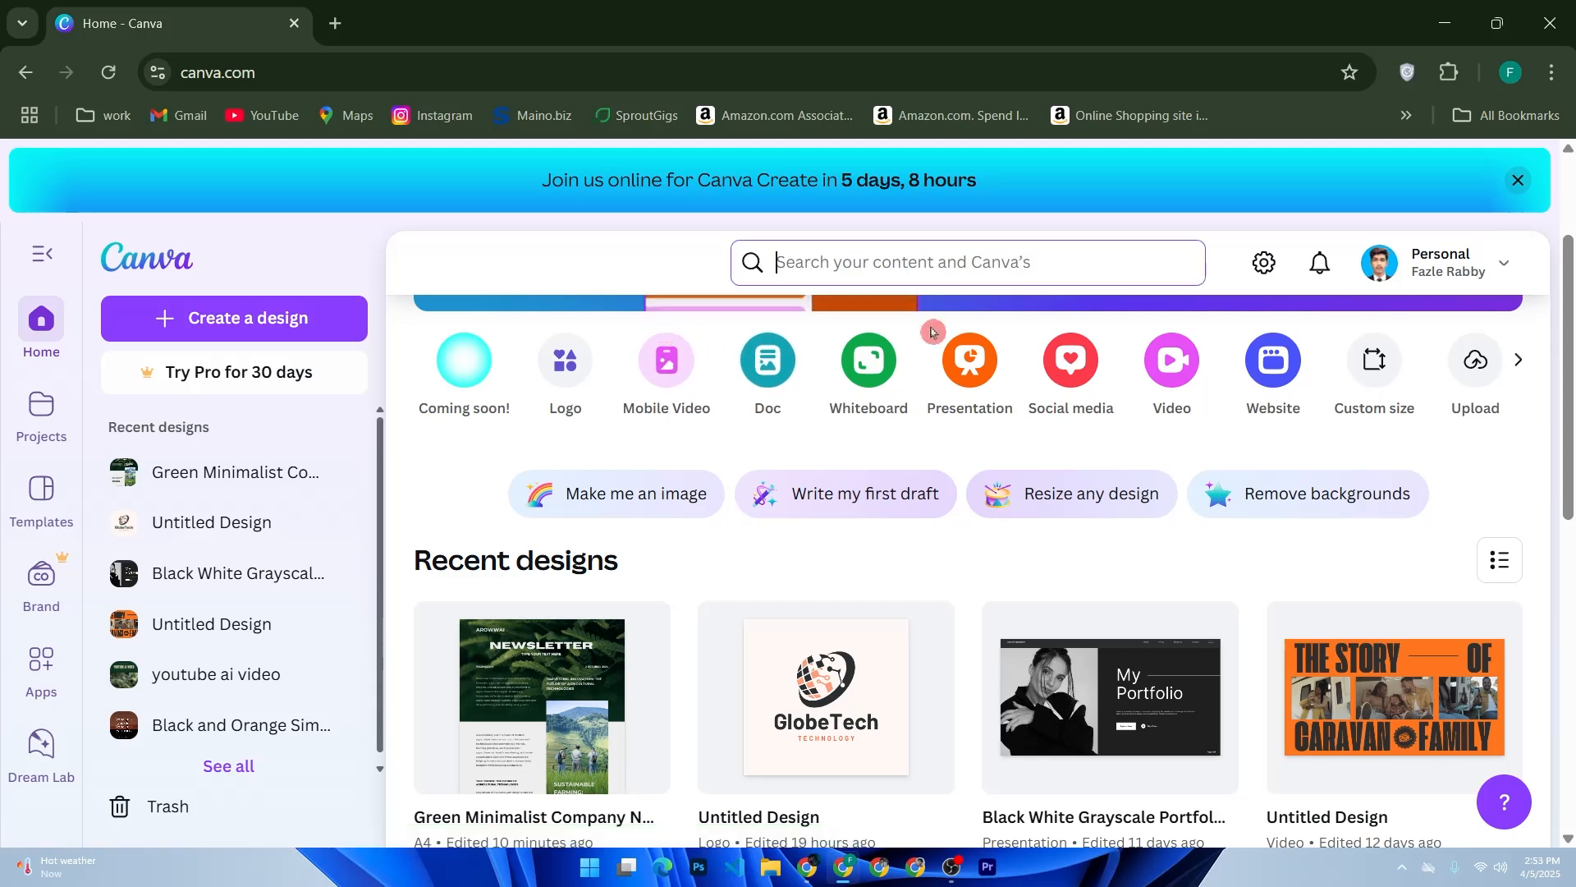
- Search for "poster" and open the Black & Yellow Modern Exclusive Furniture Poster template for customizing
{"action": "type", "text": "po"}
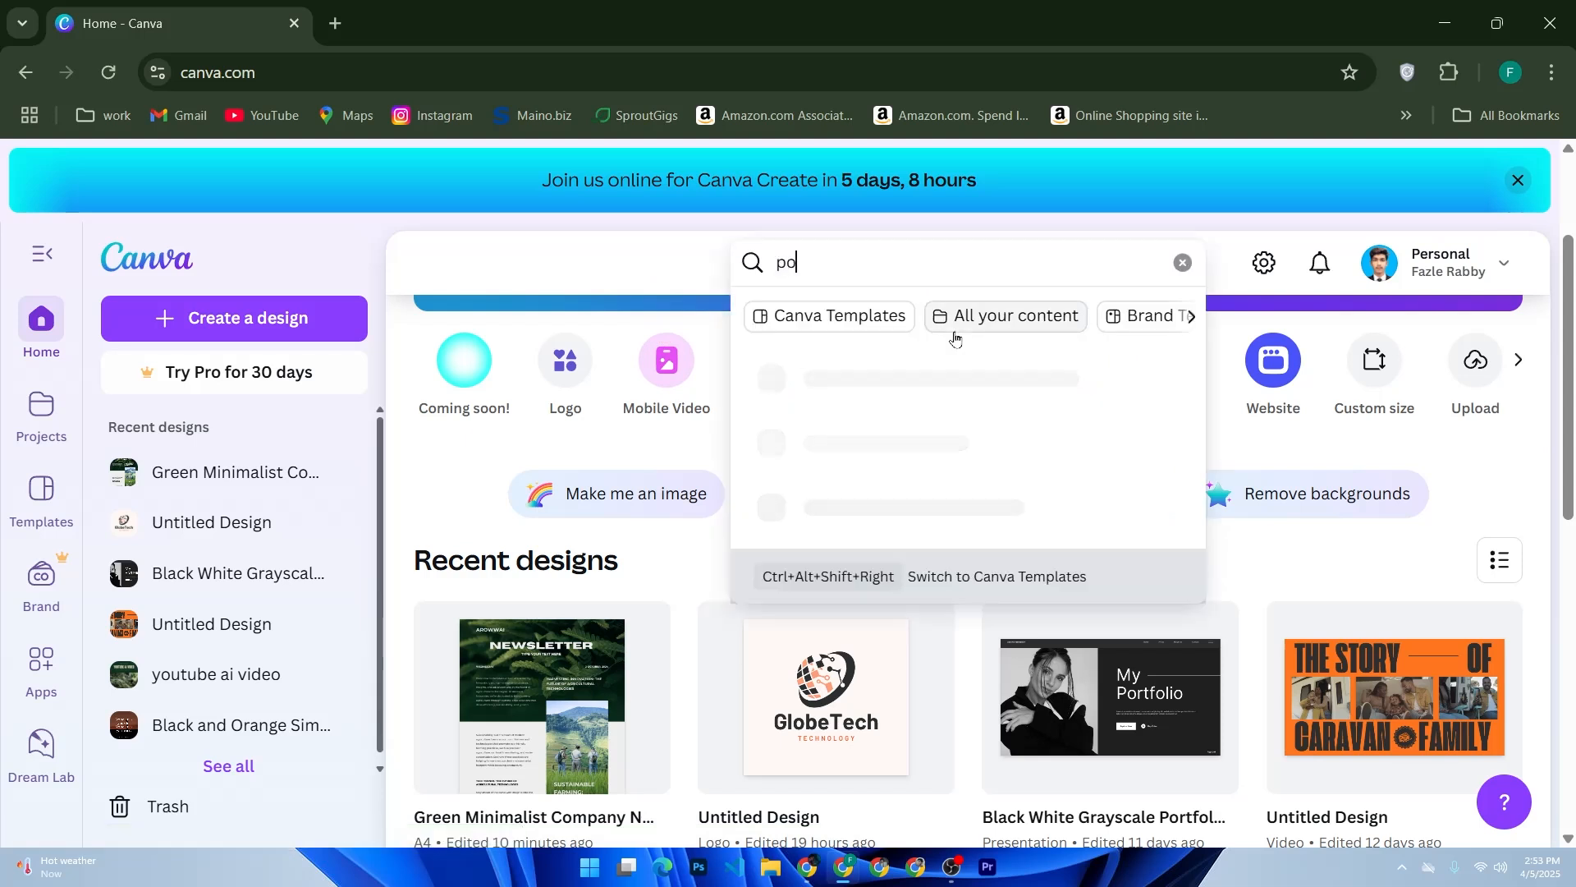
{"action": "type", "text": "ster"}
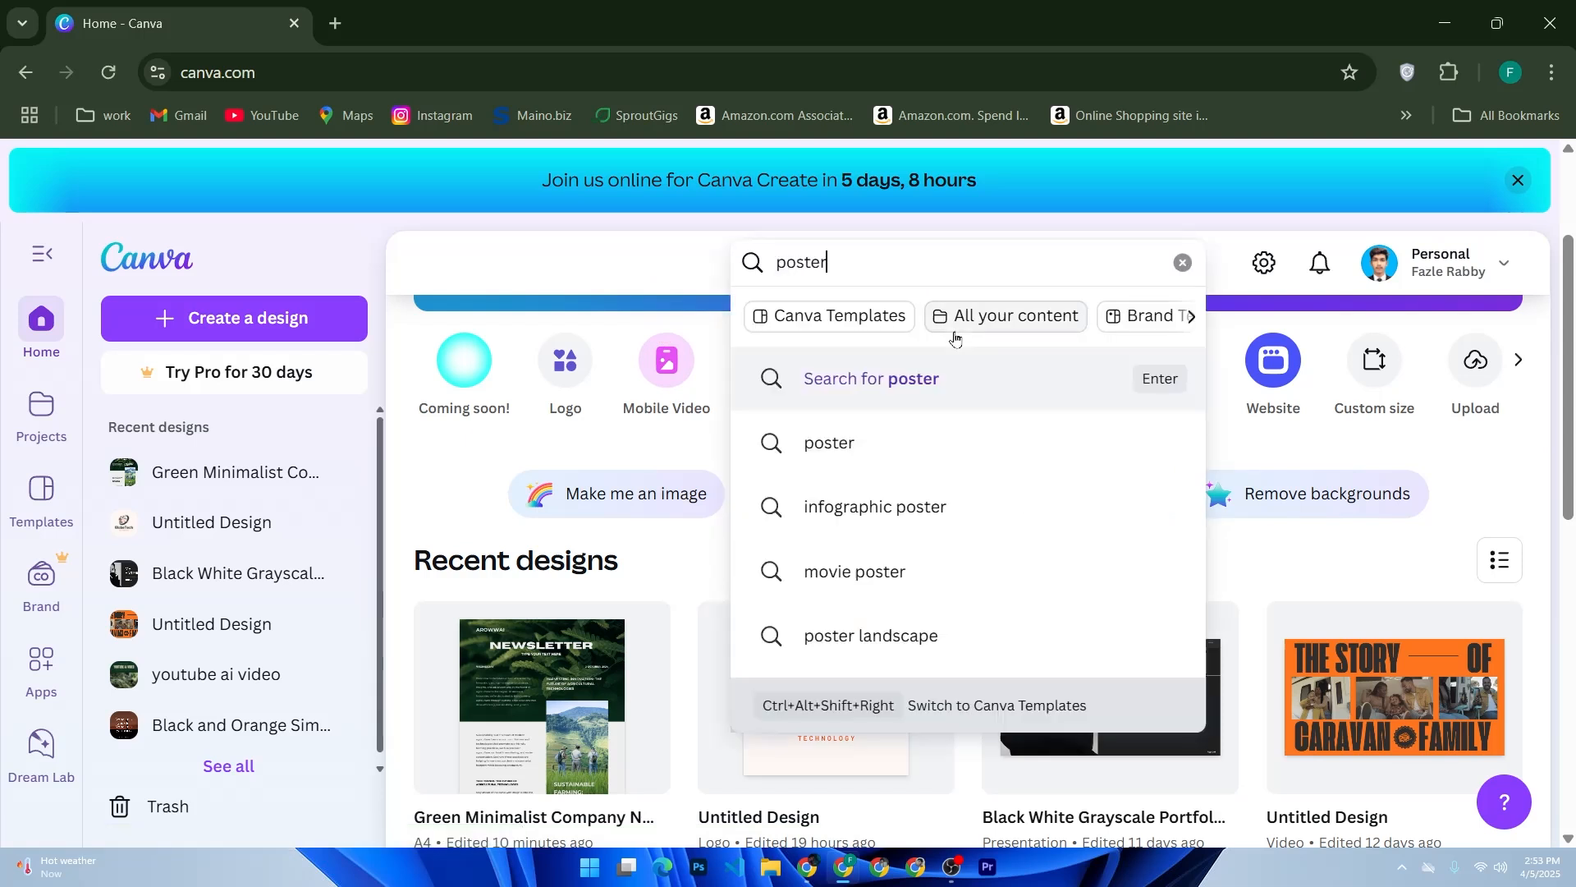
{"action": "key", "text": "Return"}
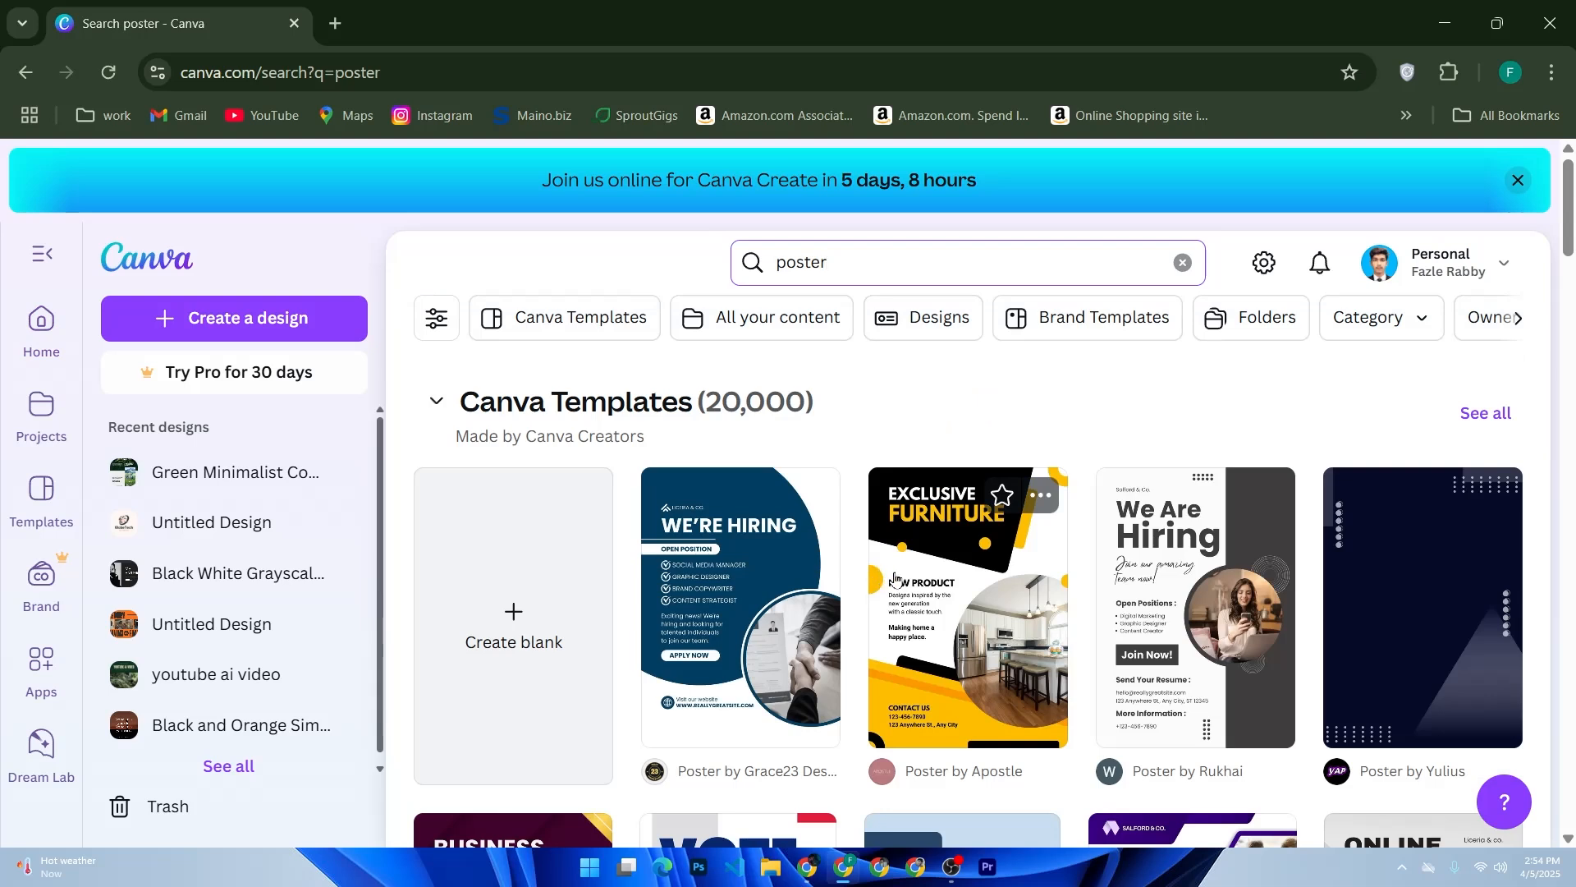
{"action": "scroll", "coordinate": [895, 580], "scroll_direction": "down", "scroll_amount": 7}
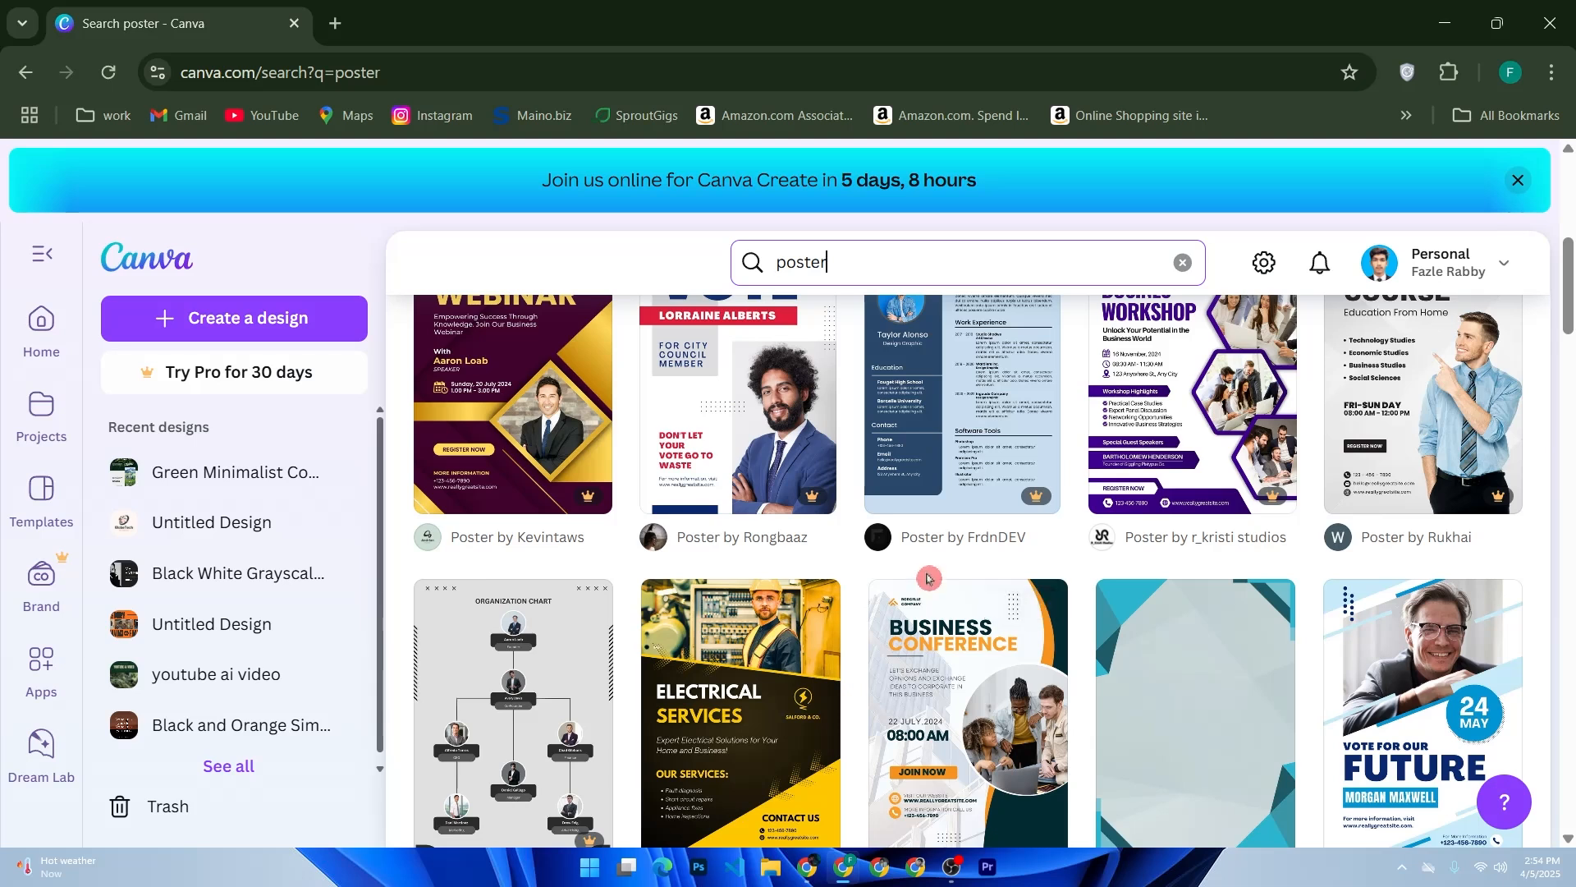
{"action": "scroll", "coordinate": [973, 558], "scroll_direction": "up", "scroll_amount": 2}
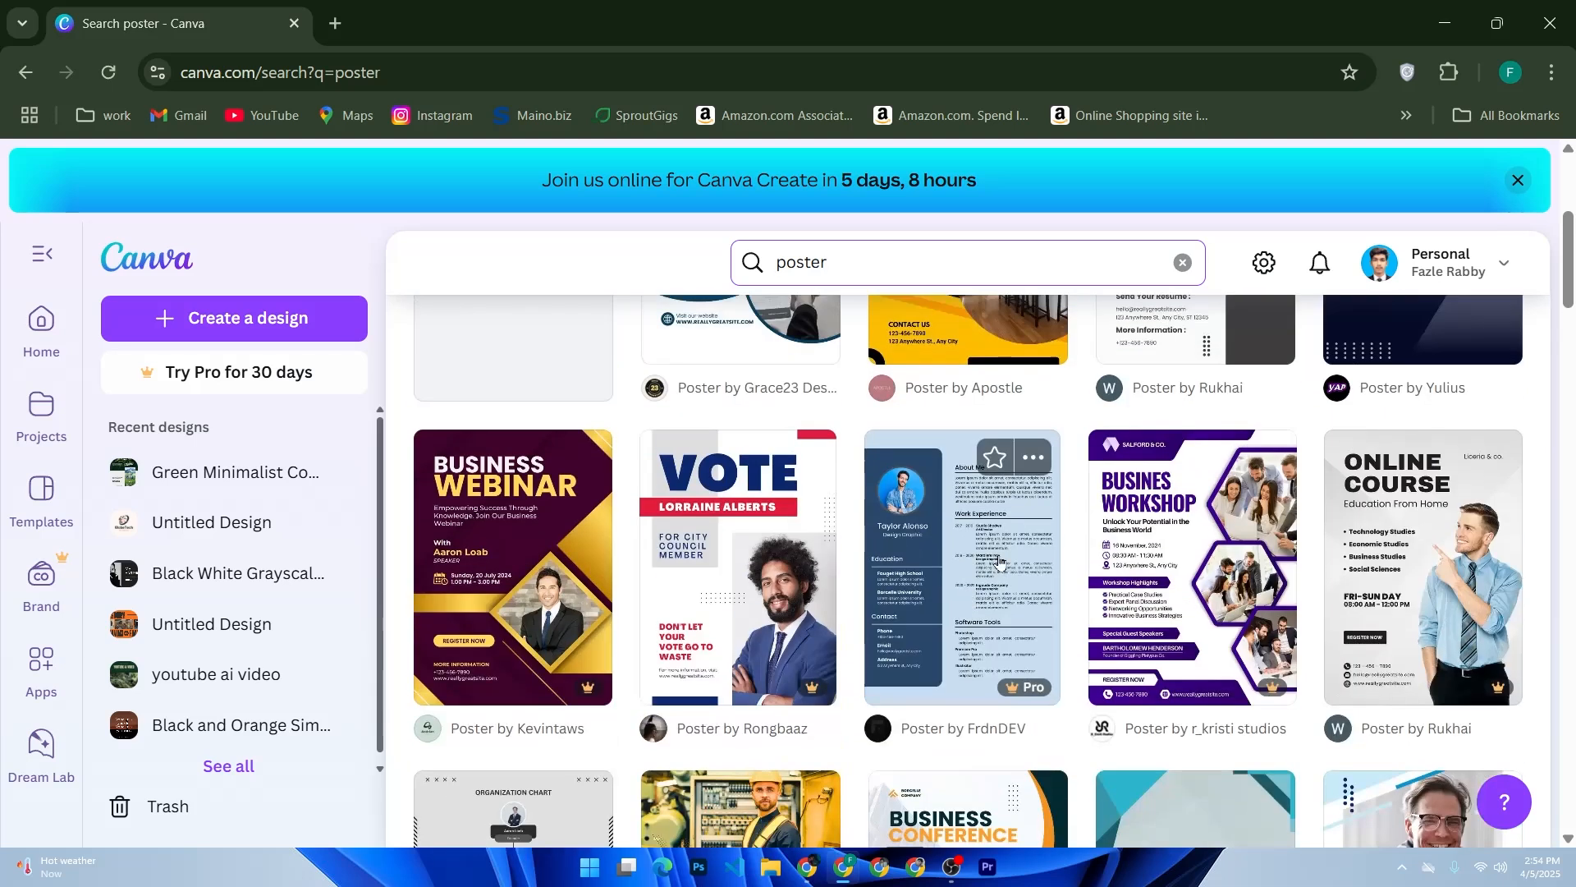
{"action": "scroll", "coordinate": [943, 591], "scroll_direction": "up", "scroll_amount": 2}
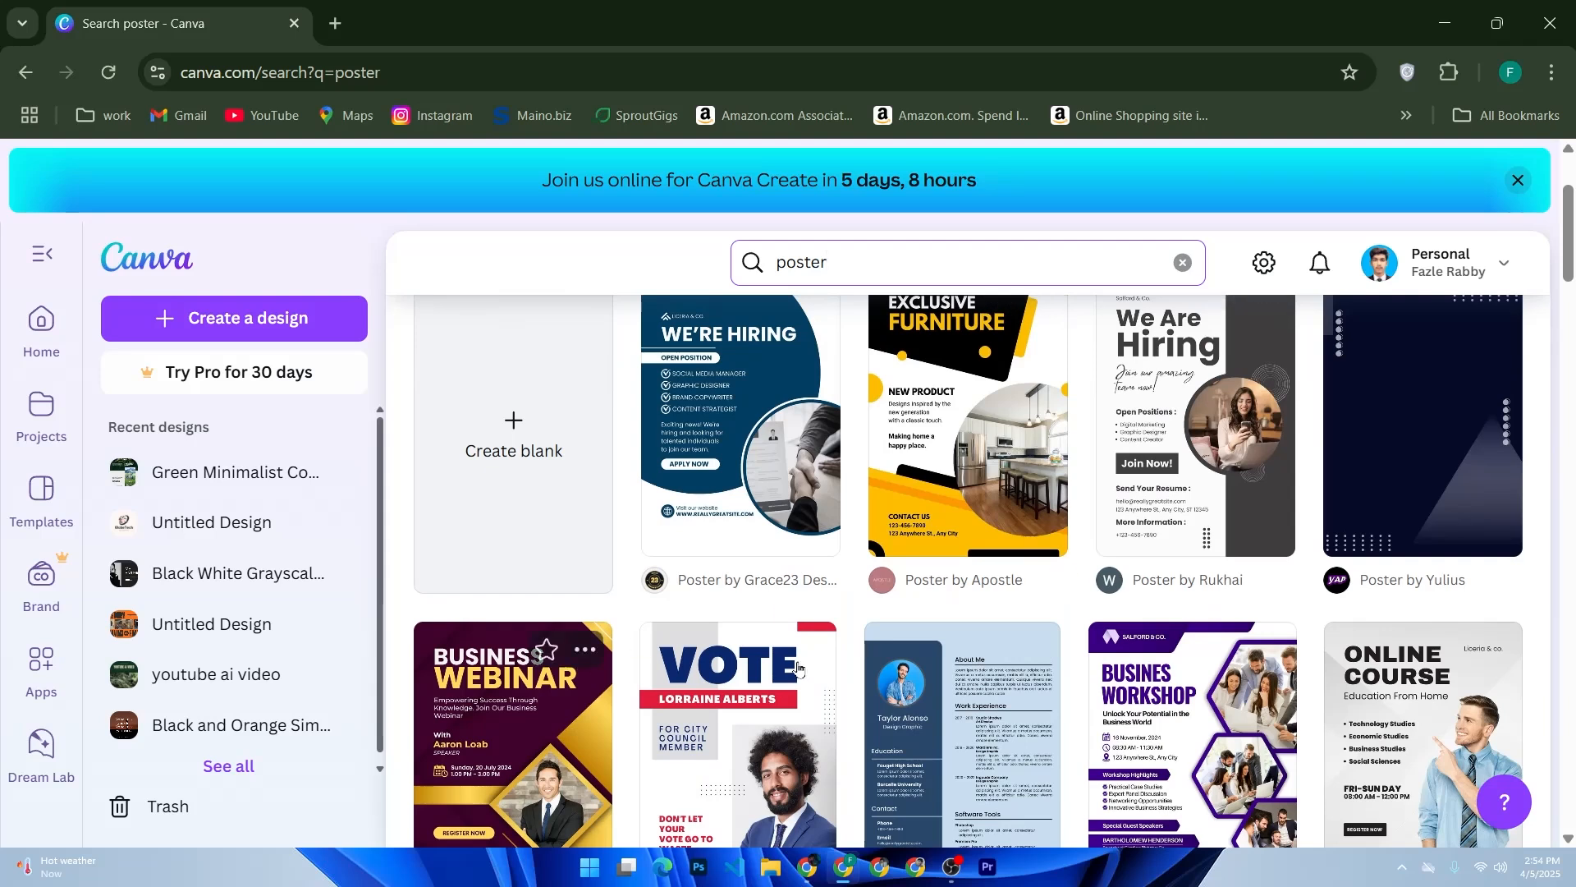
{"action": "left_click", "coordinate": [983, 482]}
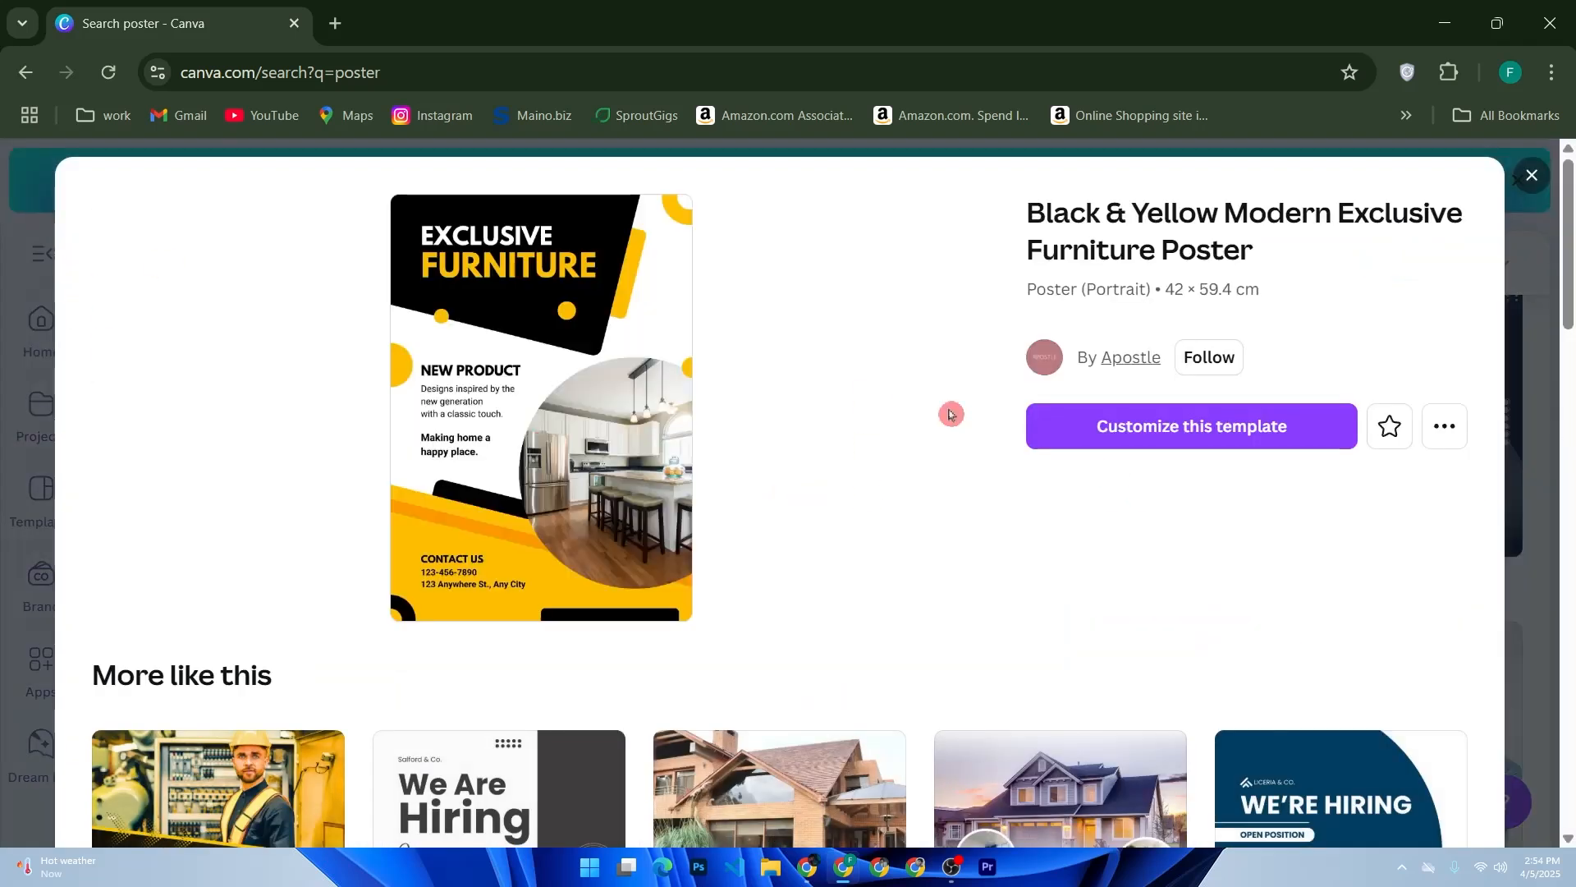
{"action": "left_click", "coordinate": [1101, 441]}
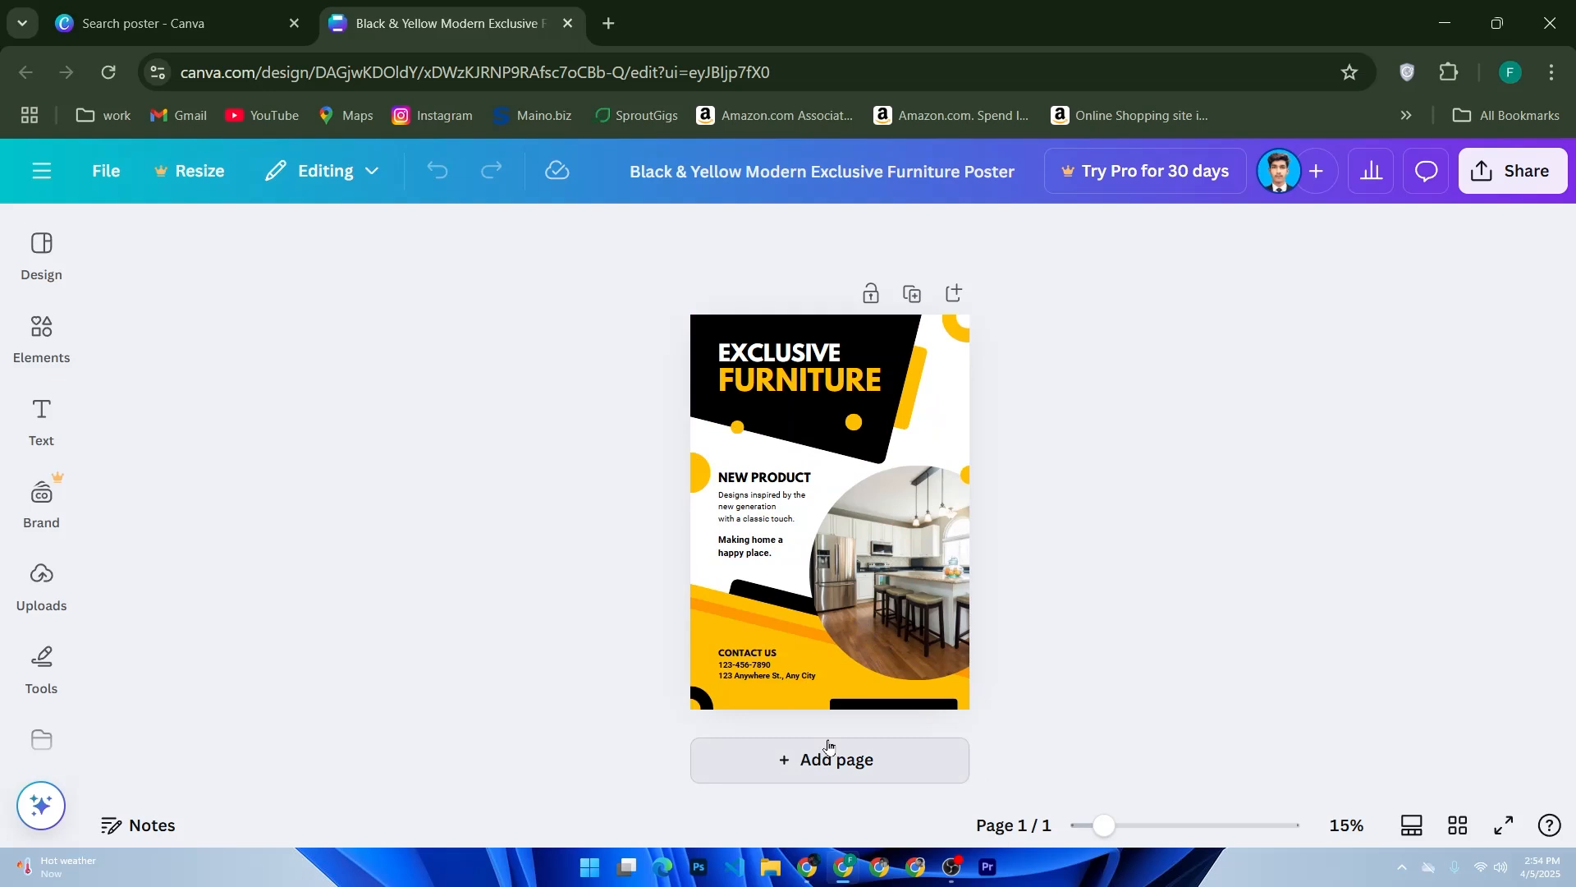
- Replace the word "EXCLUSIVE" in the poster's title with "BEST OF"
{"action": "left_click", "coordinate": [846, 721]}
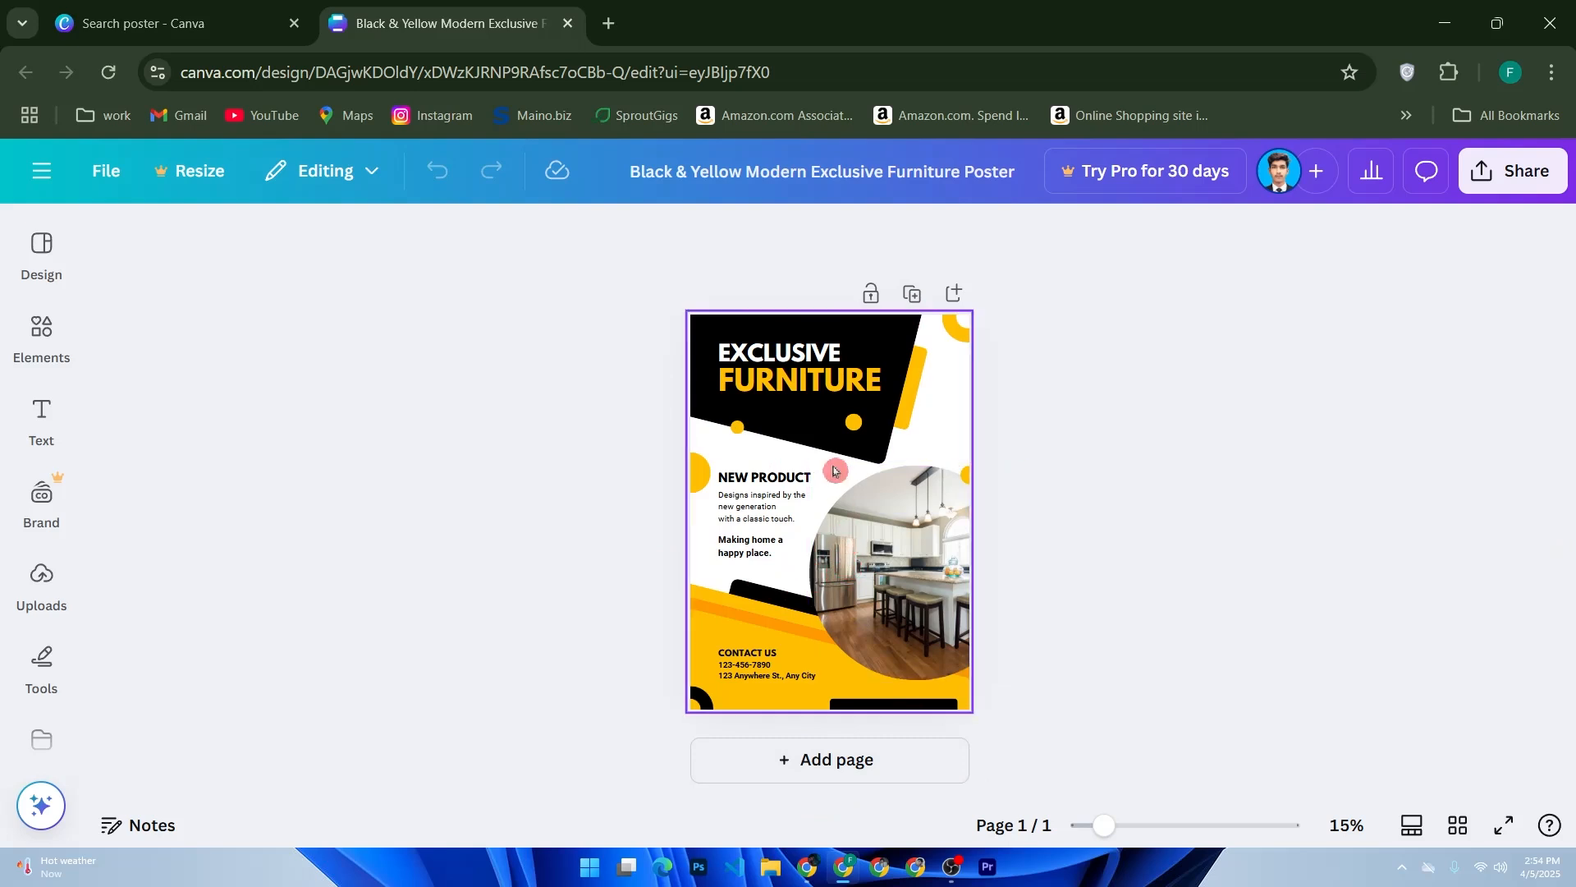
{"action": "left_click", "coordinate": [799, 379]}
{"action": "left_click", "coordinate": [768, 355]}
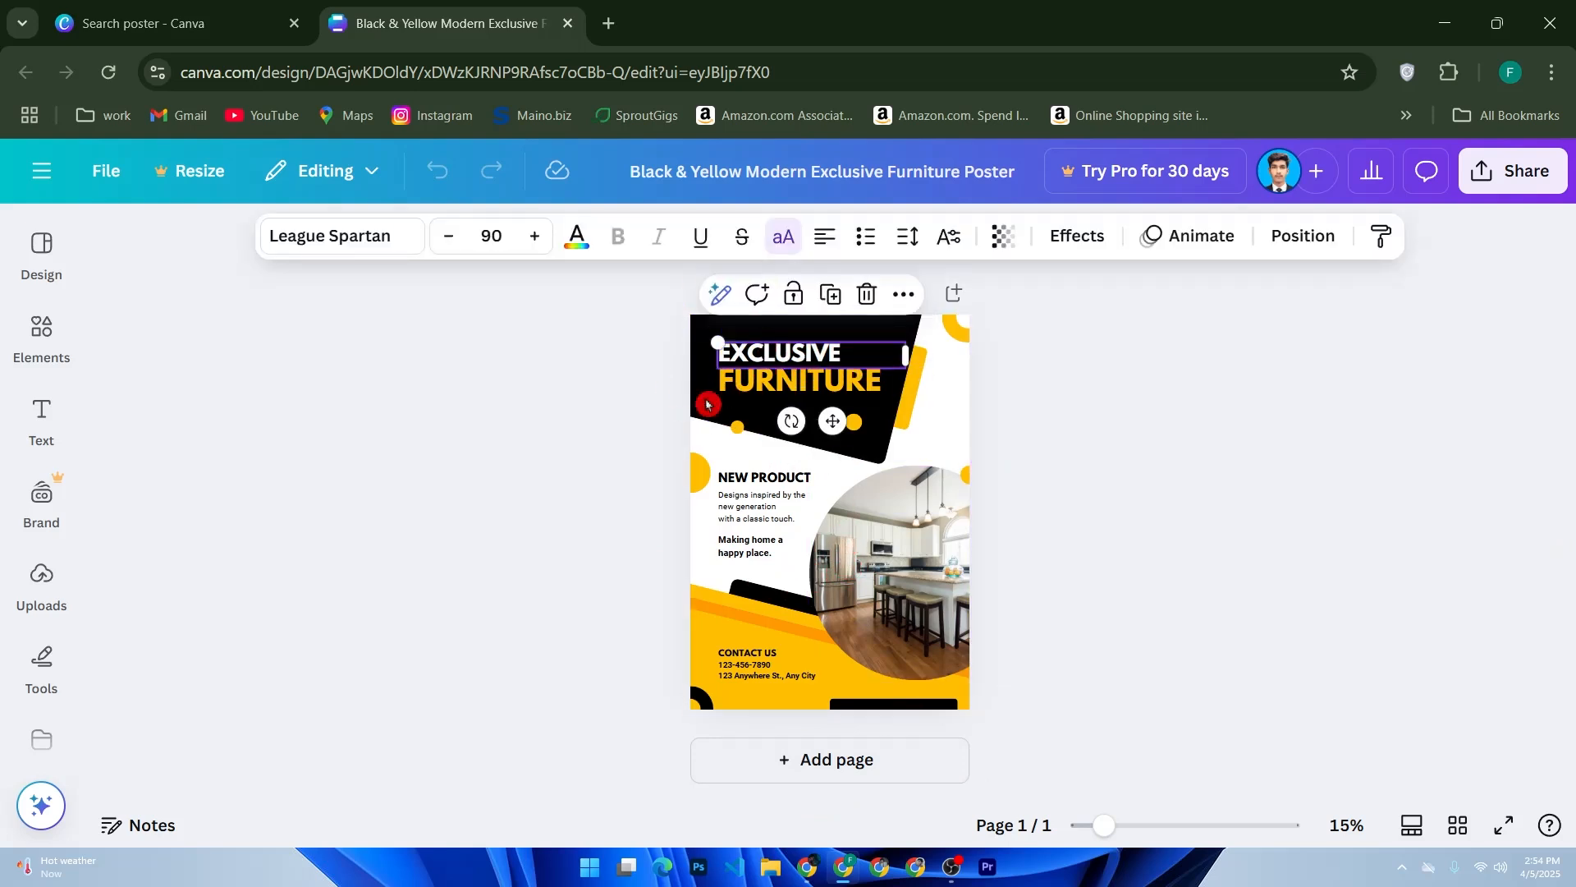
{"action": "double_click", "coordinate": [841, 357]}
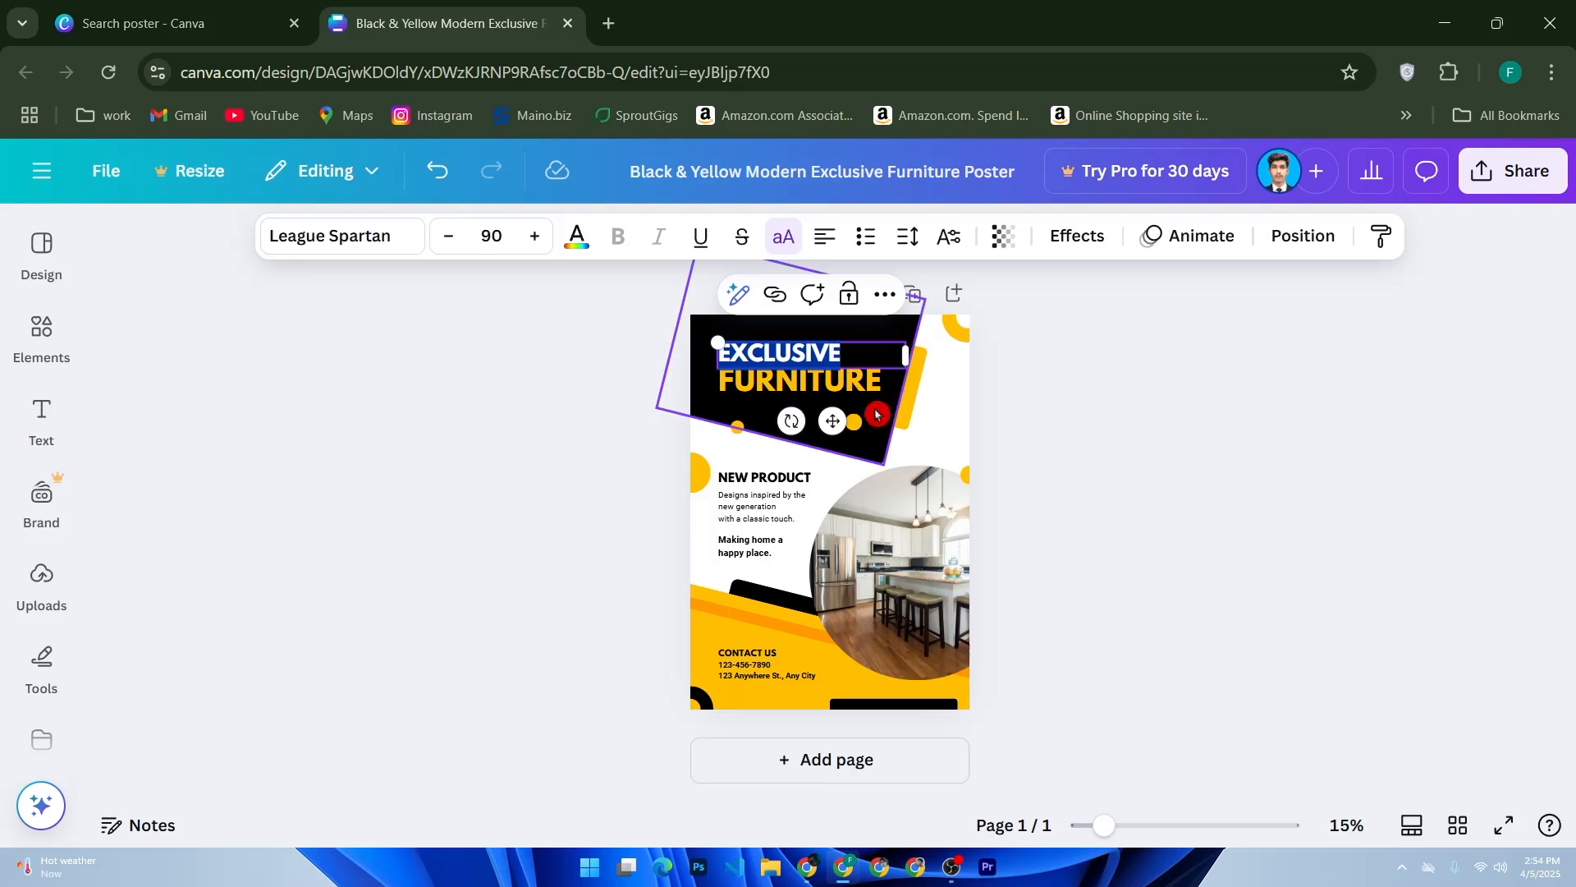
{"action": "key", "text": "BackSpace"}
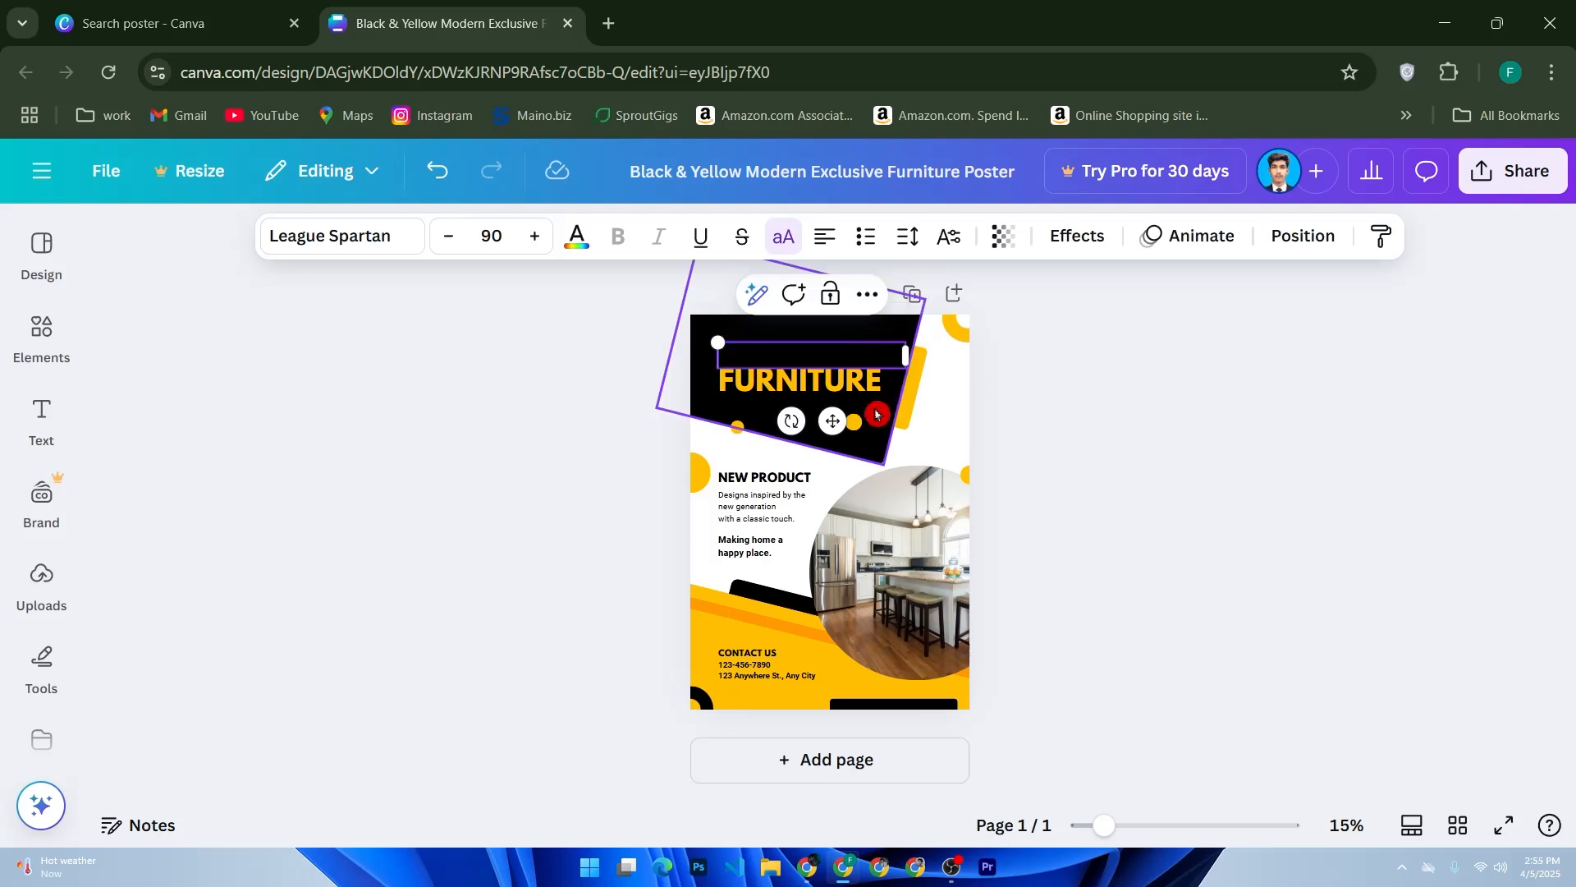
{"action": "type", "text": "CON"}
{"action": "type", "text": "BEST OF"}
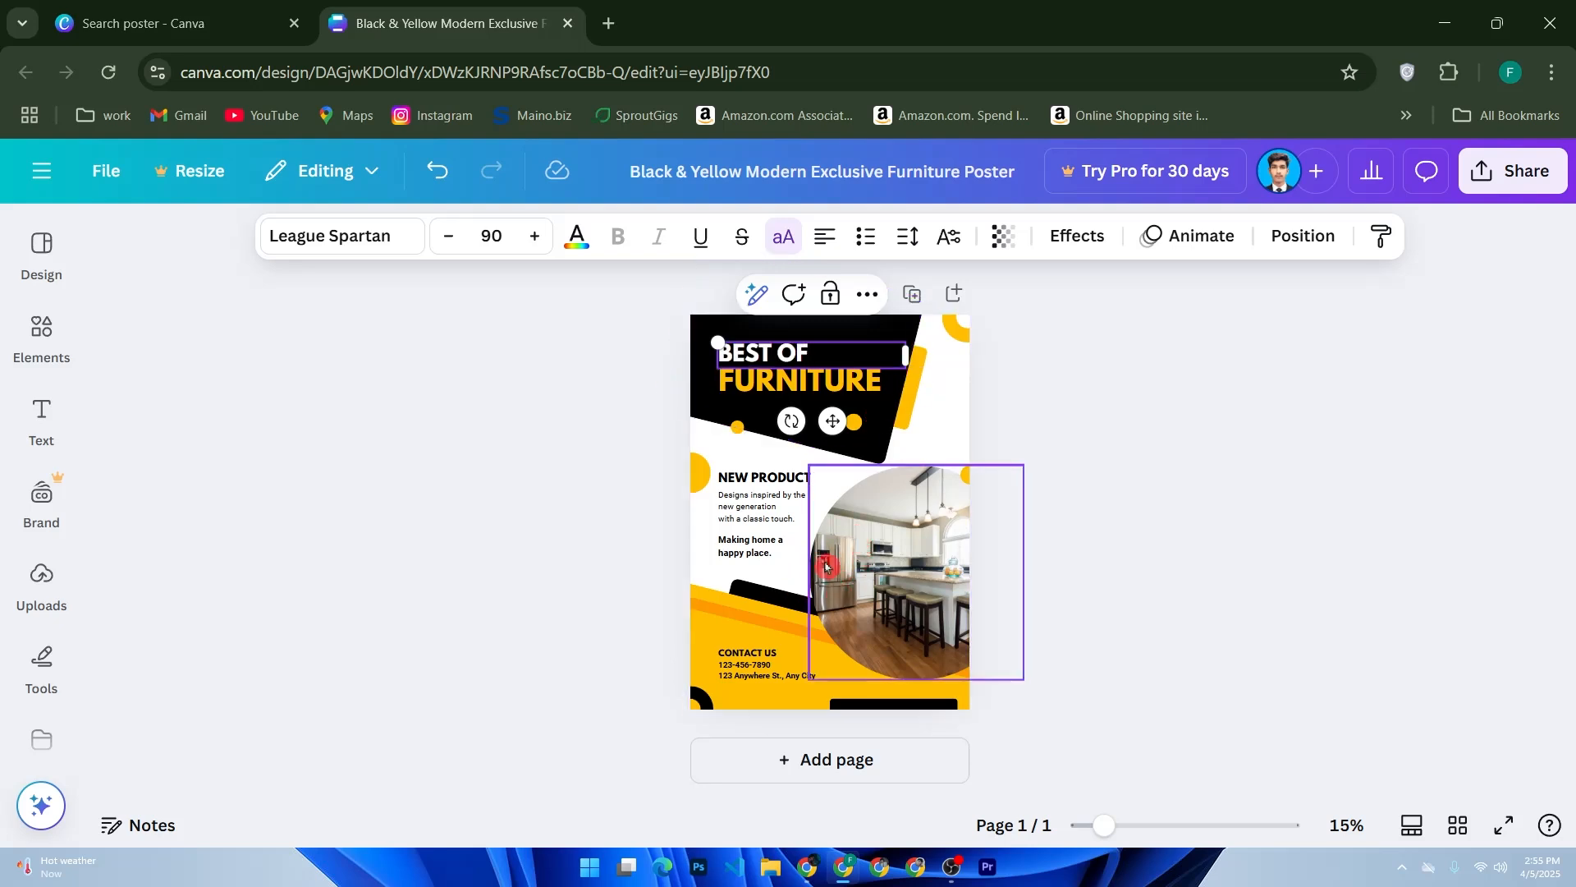
- Replace the "NEW PRODUCT" text with "TABLE" and apply the Heading text style to it
{"action": "double_click", "coordinate": [765, 486]}
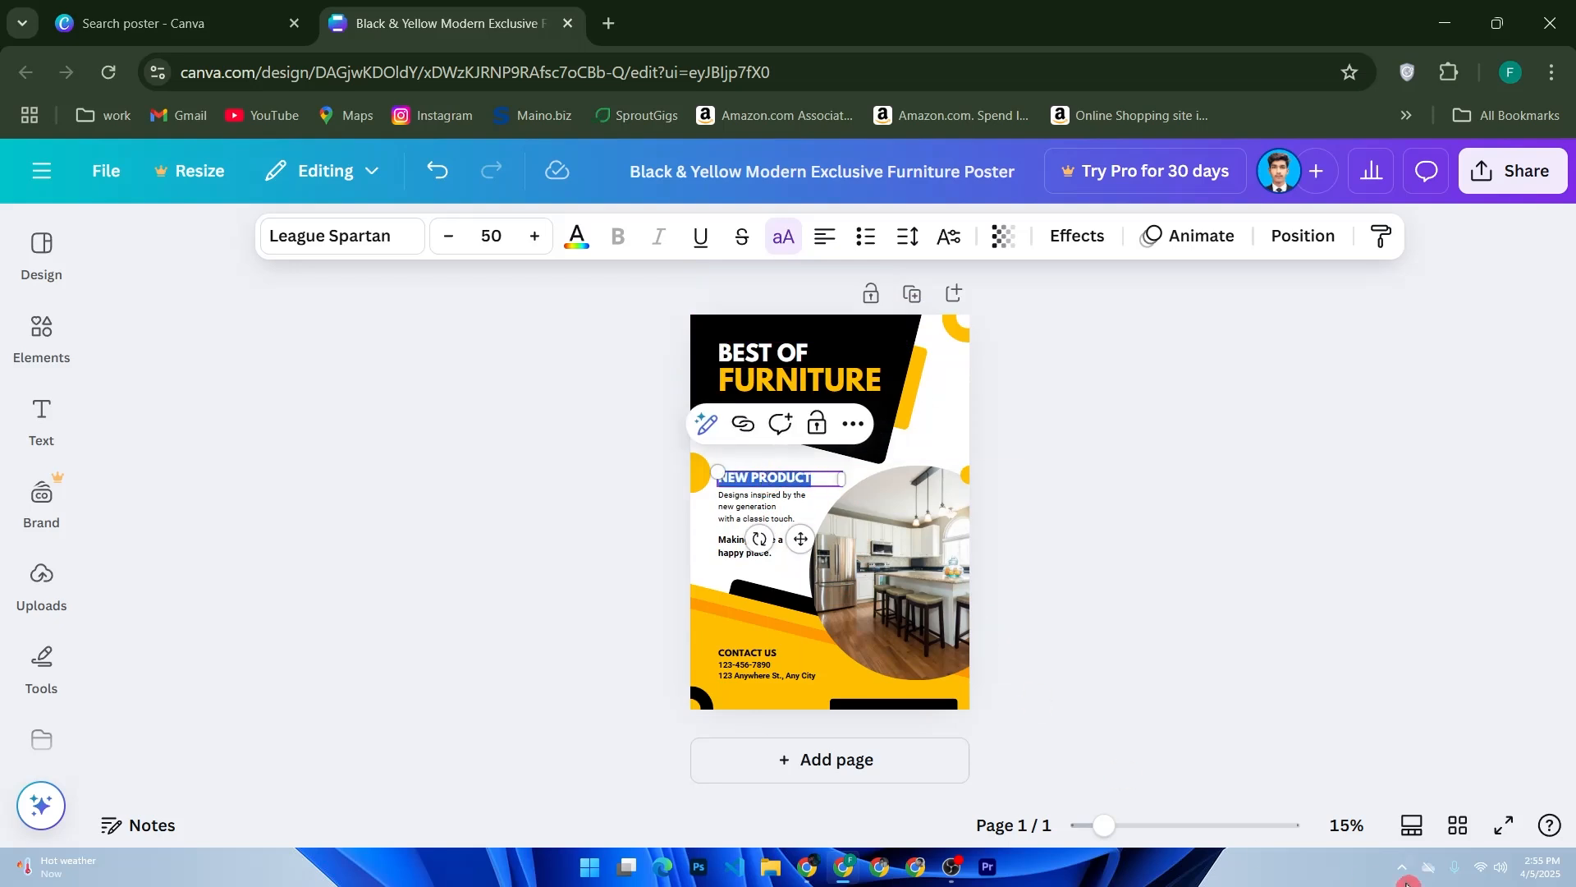
{"action": "type", "text": "TABLE"}
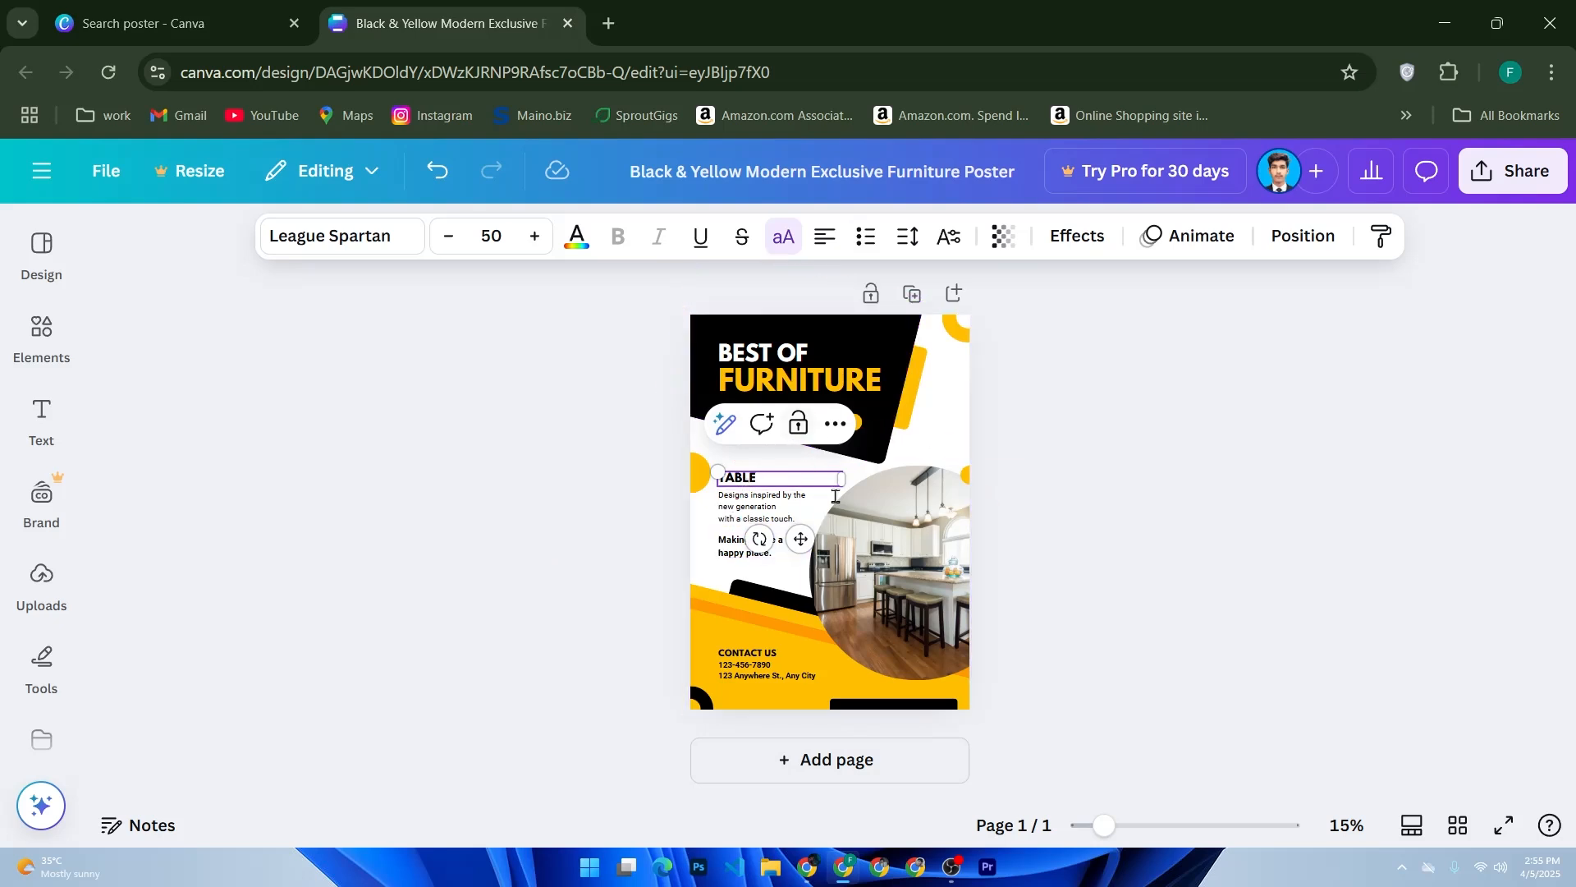
{"action": "left_click_drag", "start_coordinate": [766, 479], "coordinate": [711, 479]}
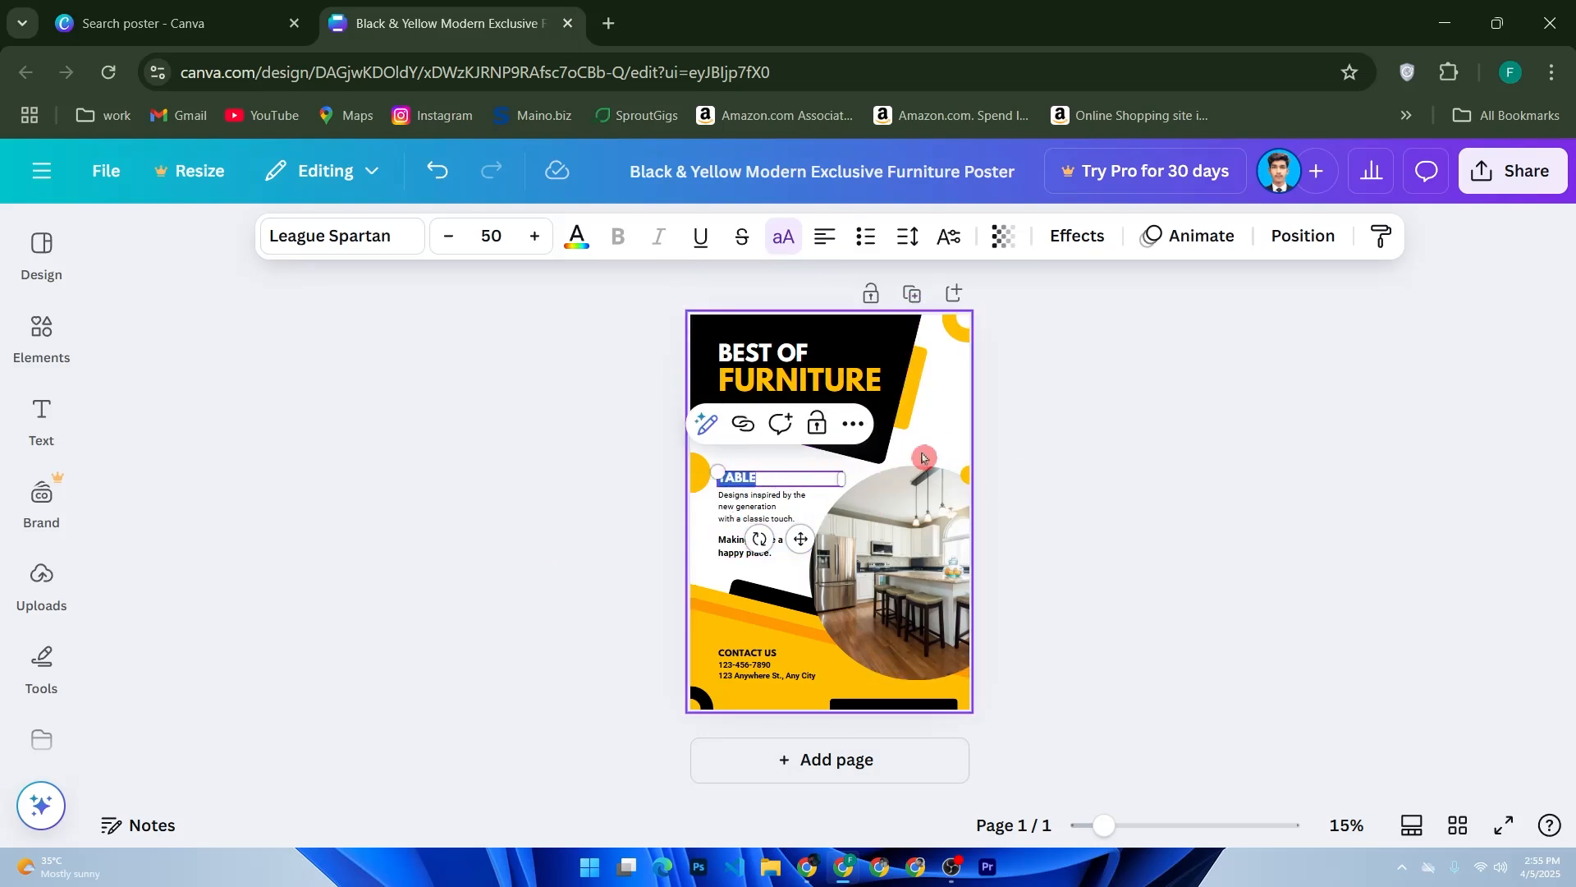
{"action": "left_click", "coordinate": [335, 244]}
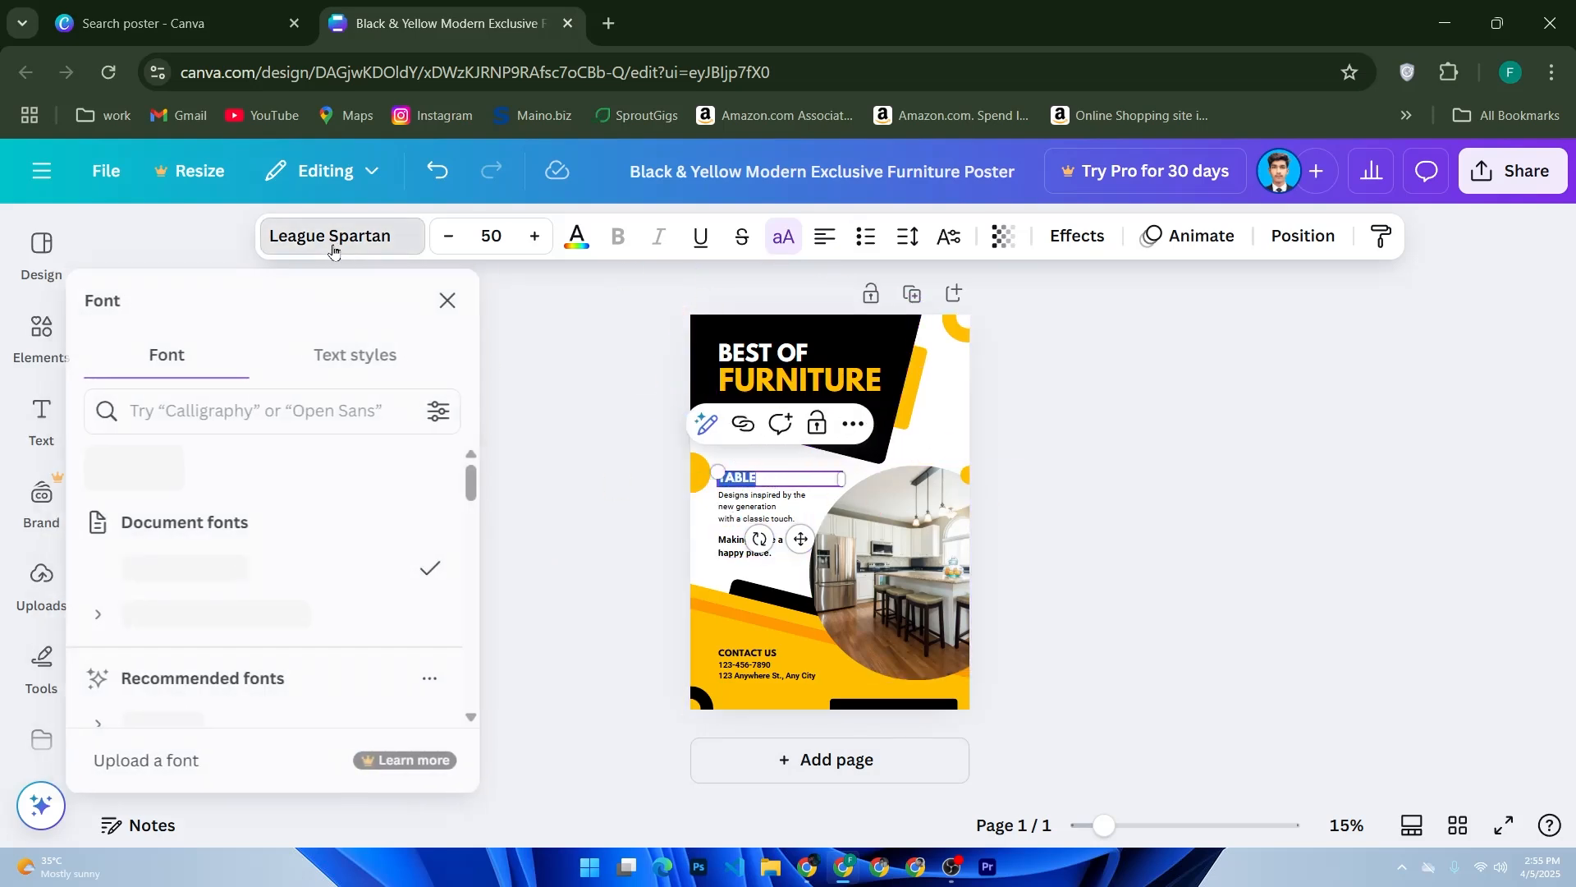
{"action": "scroll", "coordinate": [312, 530], "scroll_direction": "down", "scroll_amount": 4}
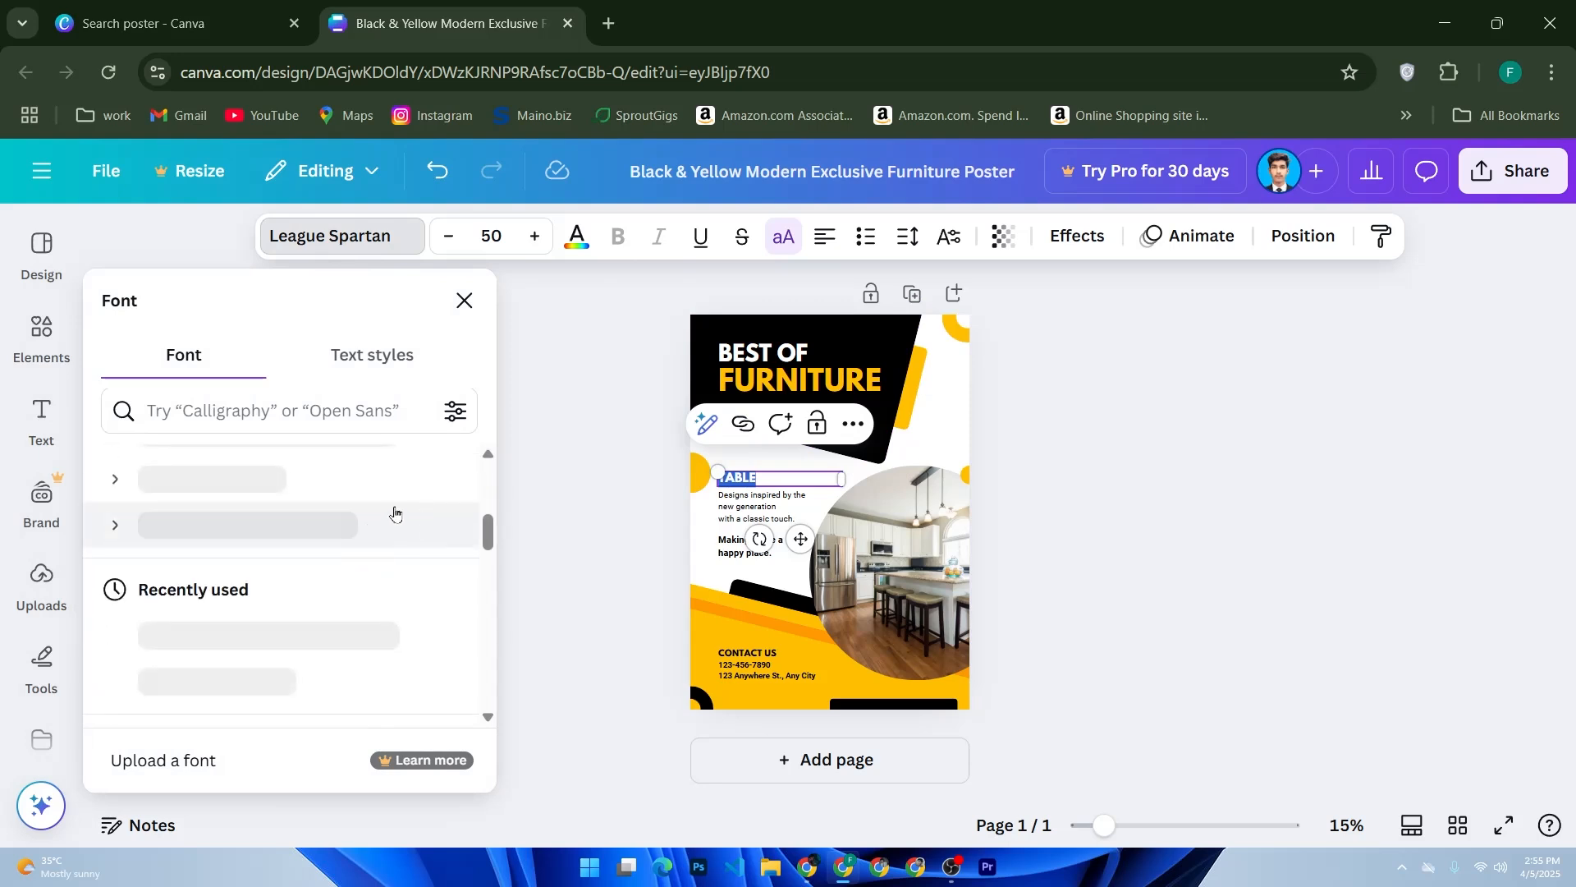
{"action": "left_click", "coordinate": [377, 363]}
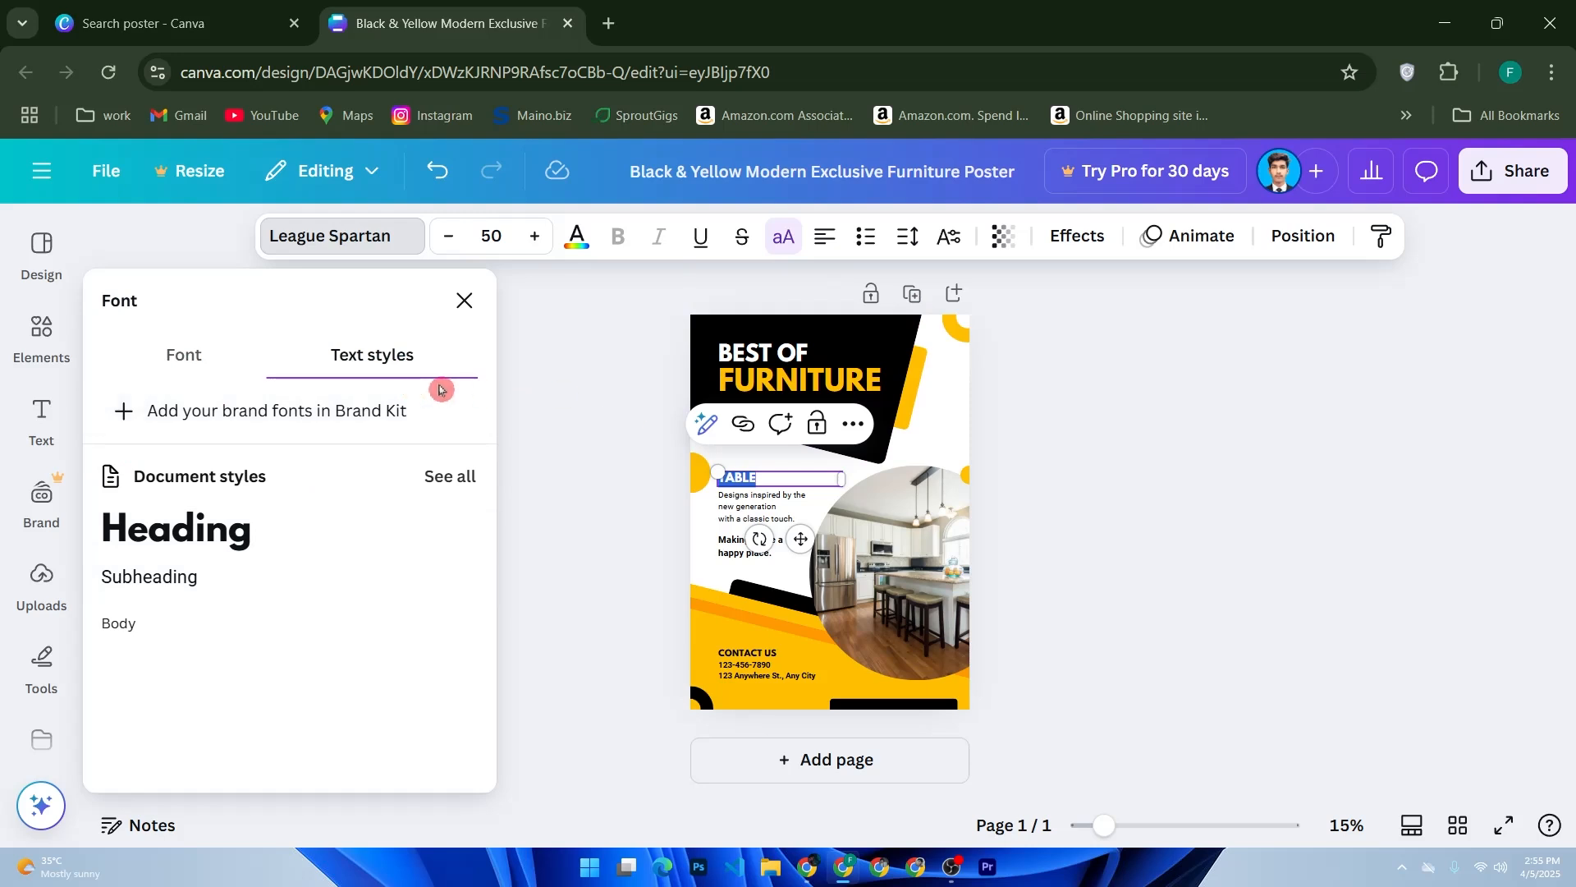
{"action": "left_click", "coordinate": [164, 577]}
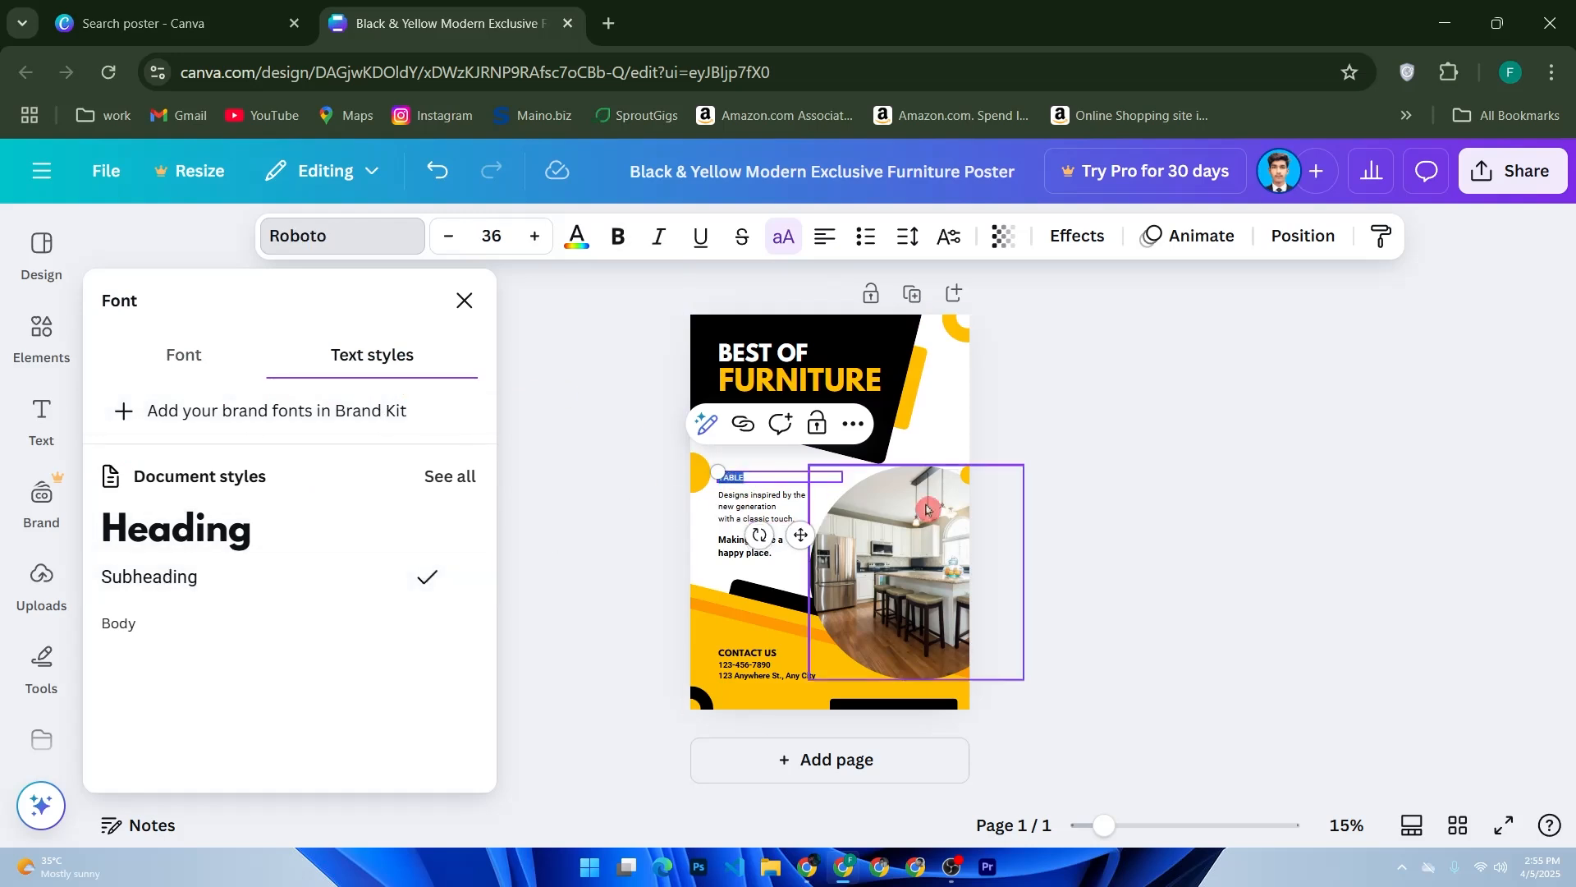
{"action": "left_click", "coordinate": [212, 525]}
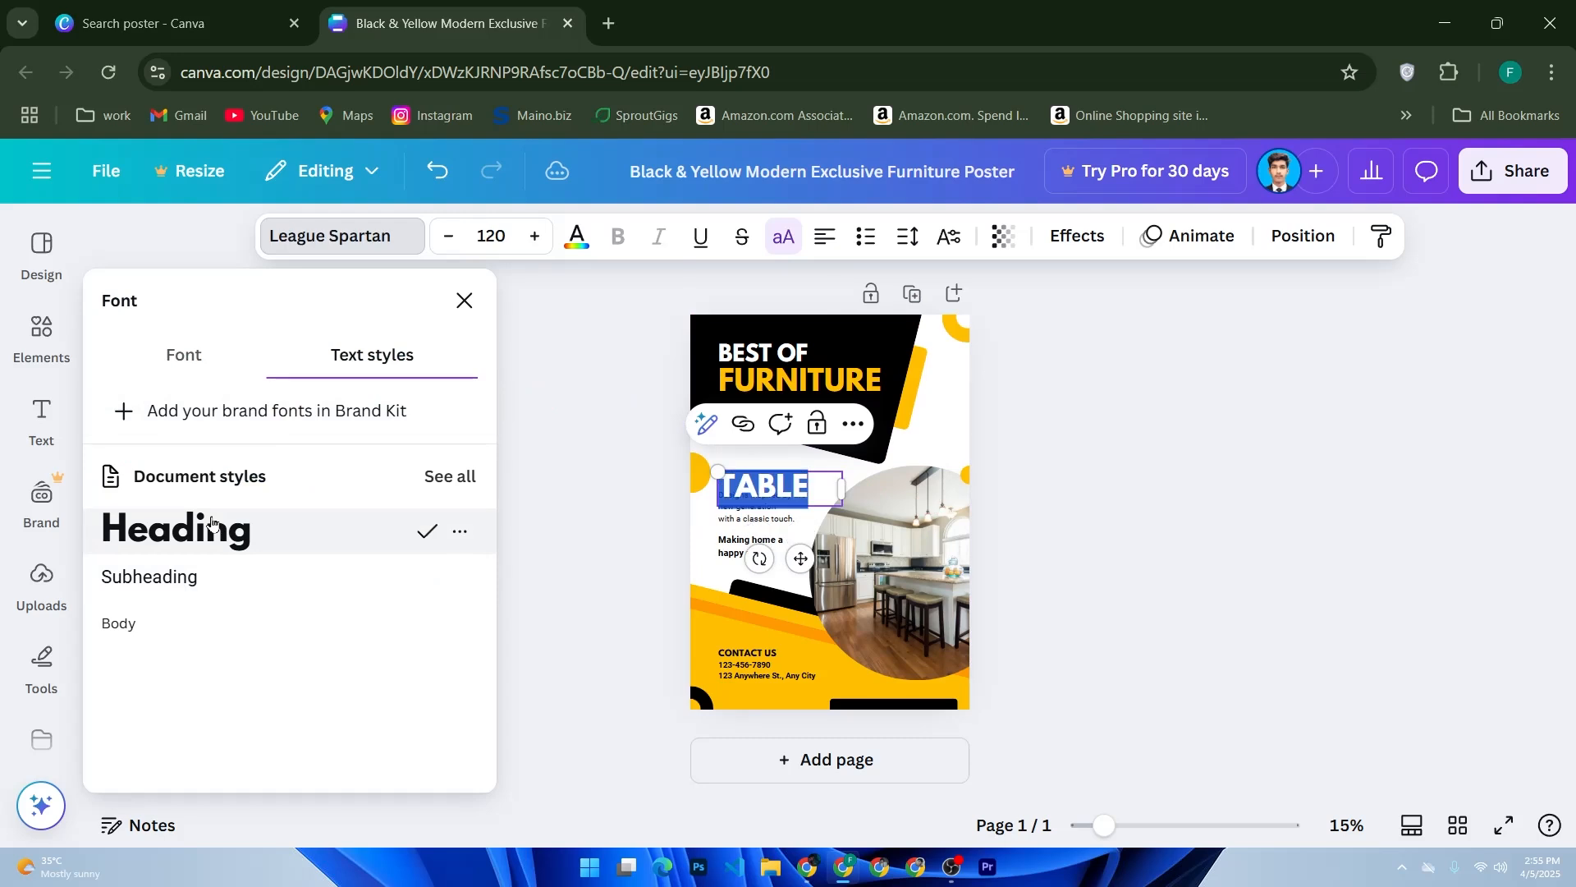
- Shrink the "TABLE" heading to size 111 and move it up clear of the description text, leaving nothing selected
{"action": "left_click_drag", "start_coordinate": [719, 474], "coordinate": [728, 475]}
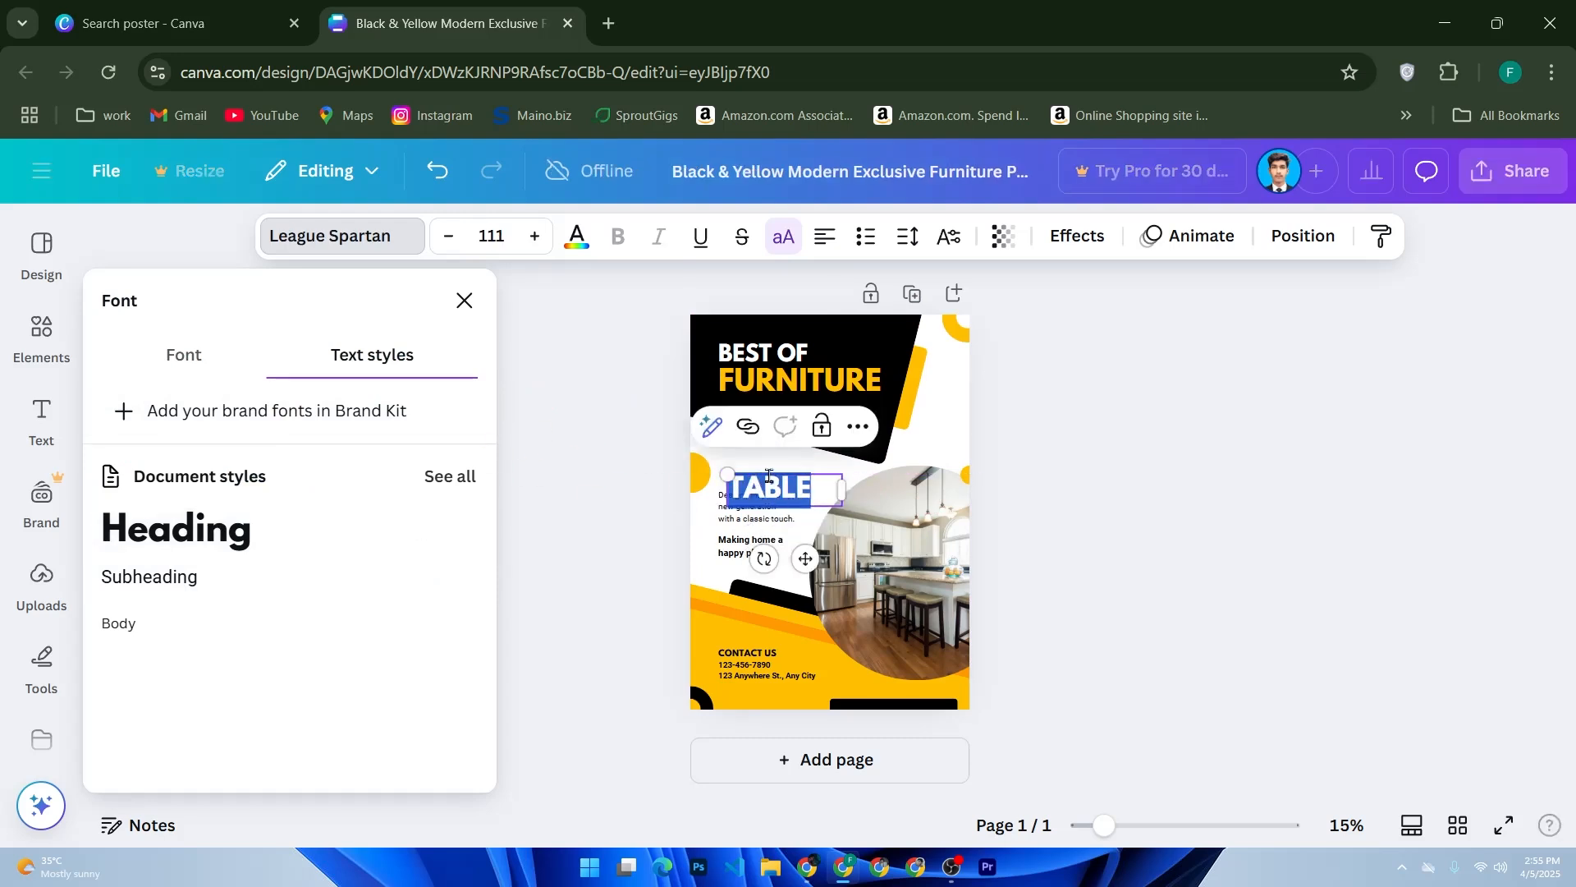
{"action": "left_click_drag", "start_coordinate": [793, 541], "coordinate": [796, 537]}
{"action": "left_click", "coordinate": [716, 585]}
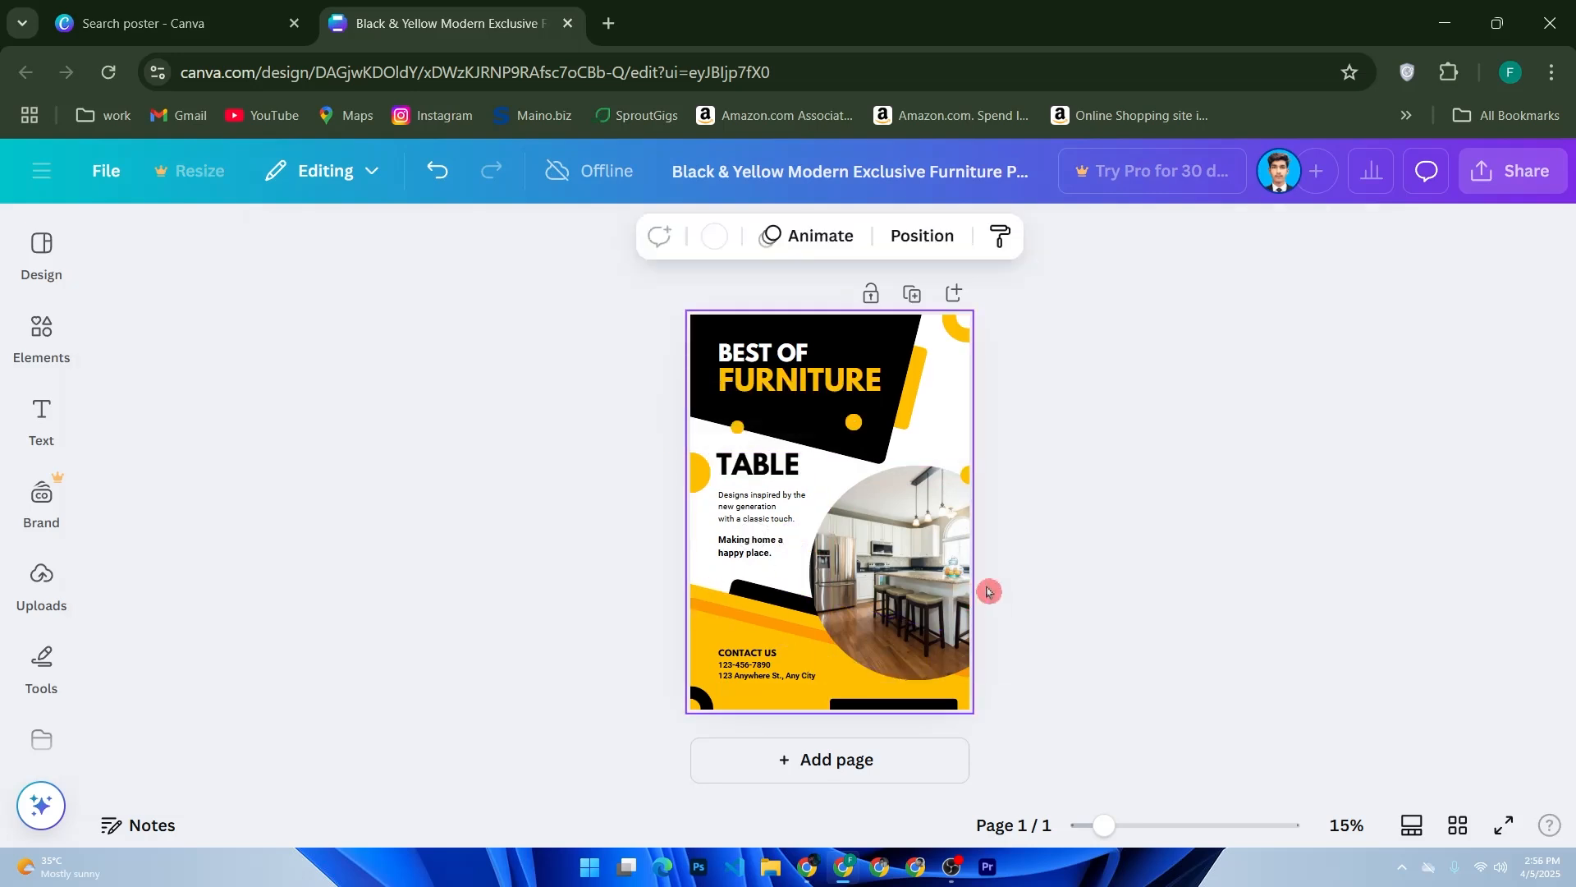
{"action": "left_click", "coordinate": [1224, 448]}
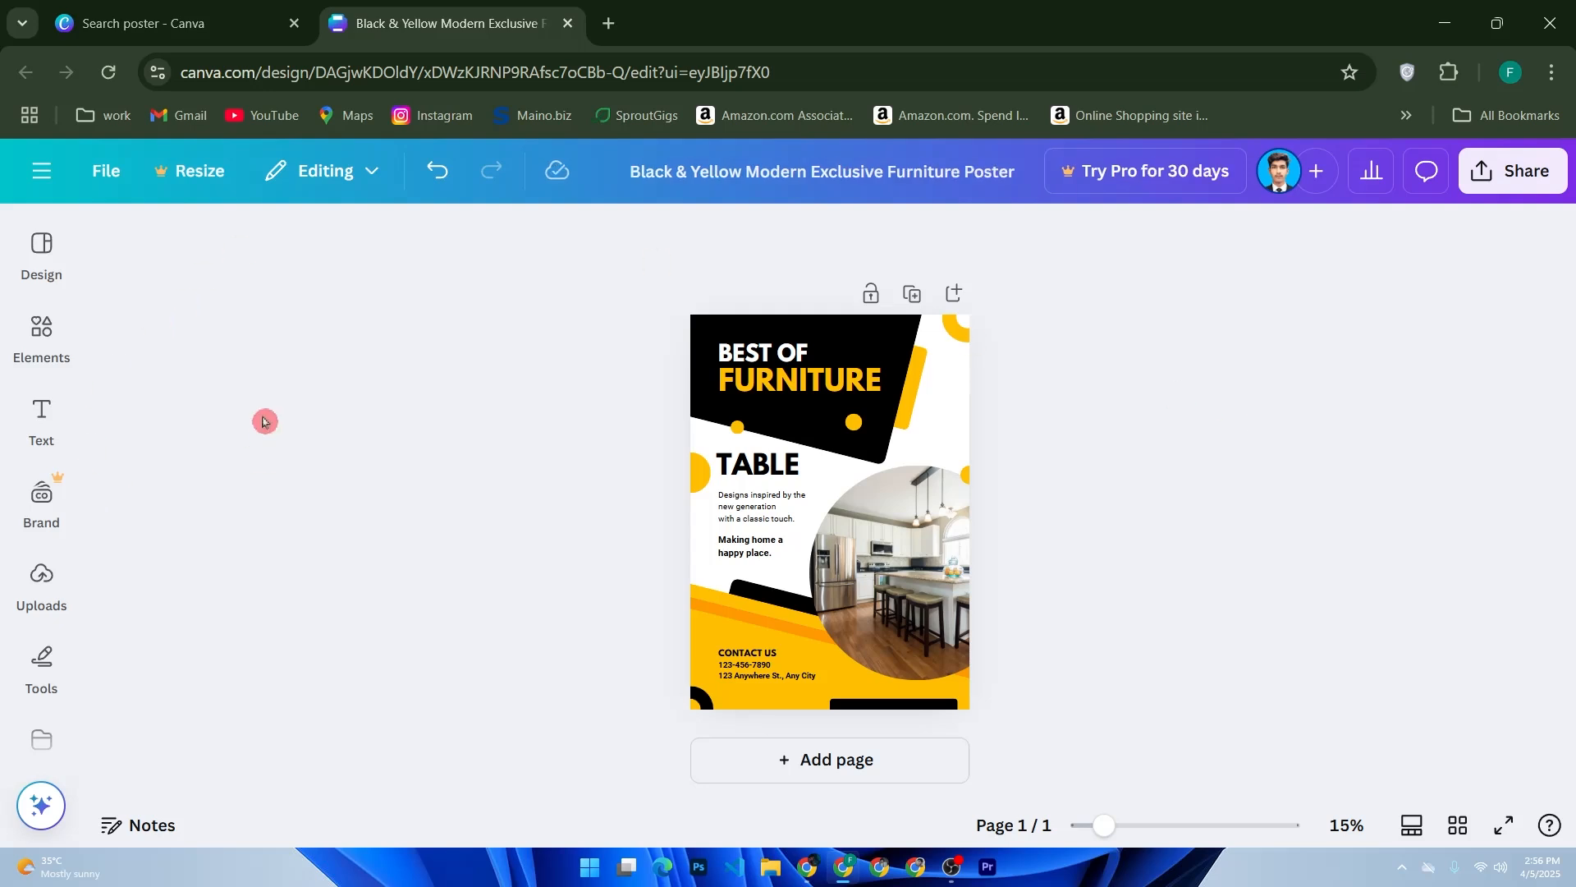
- Search the elements library for "photos" and browse the results to the Photos section
{"action": "left_click", "coordinate": [54, 345]}
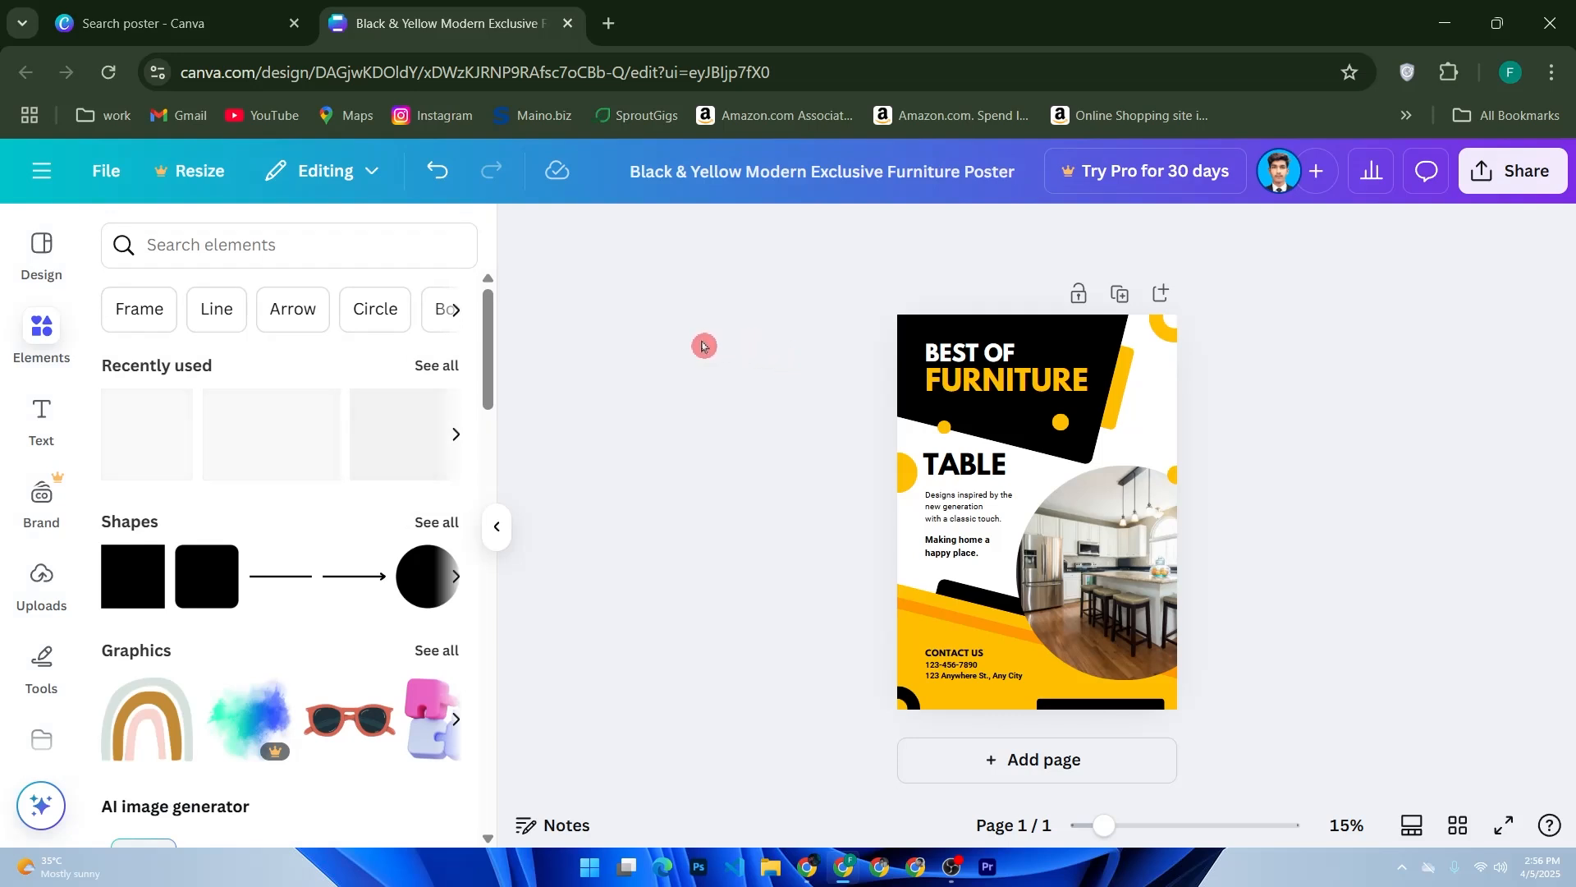
{"action": "left_click", "coordinate": [280, 246]}
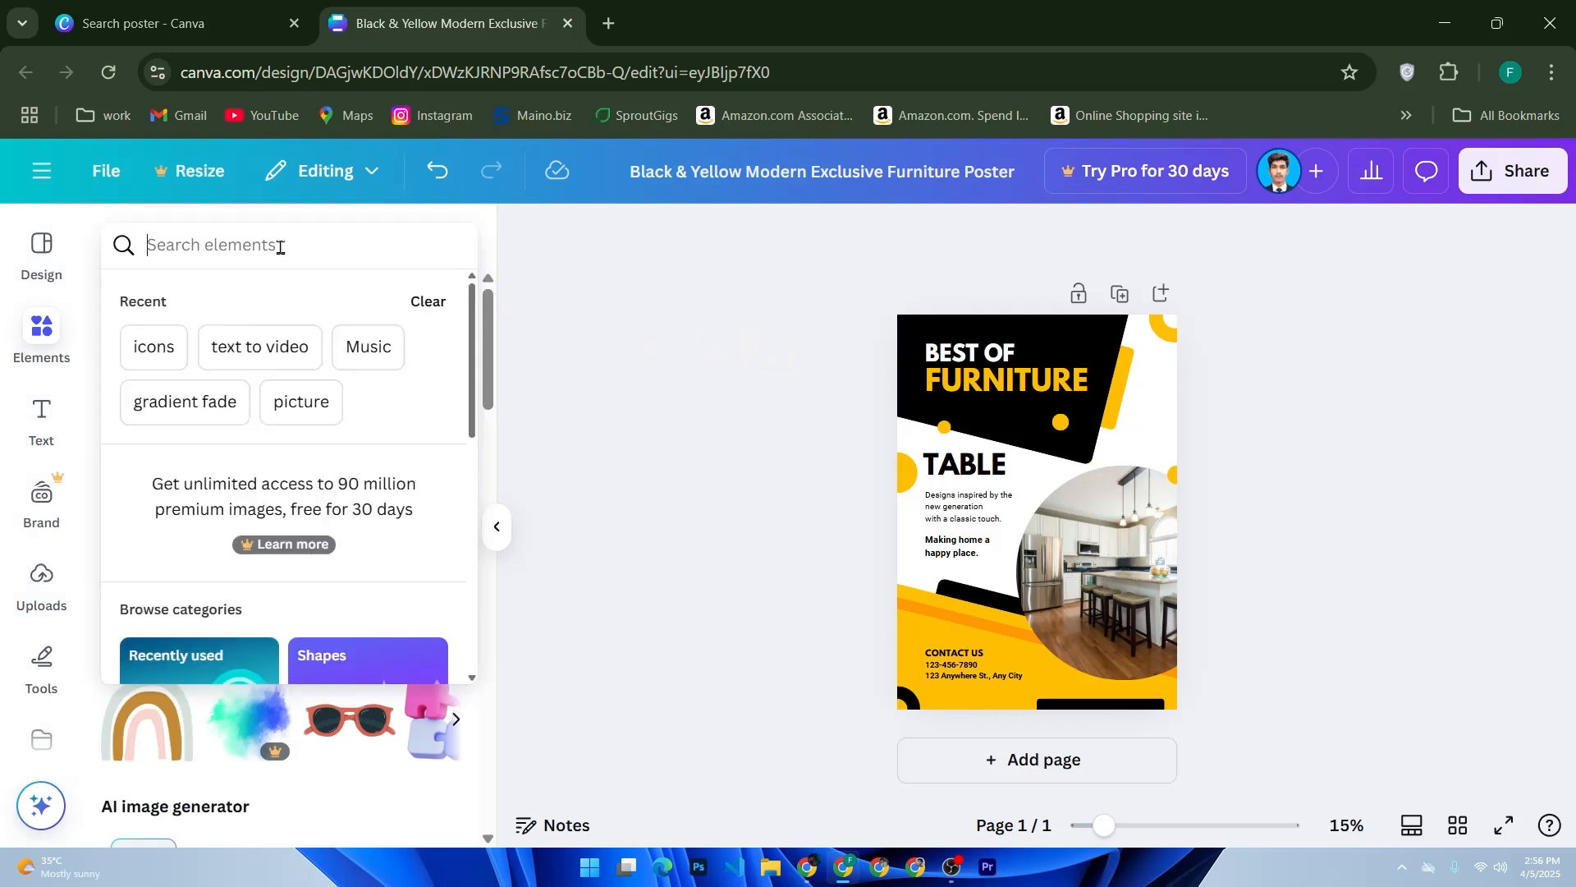
{"action": "type", "text": "photos"}
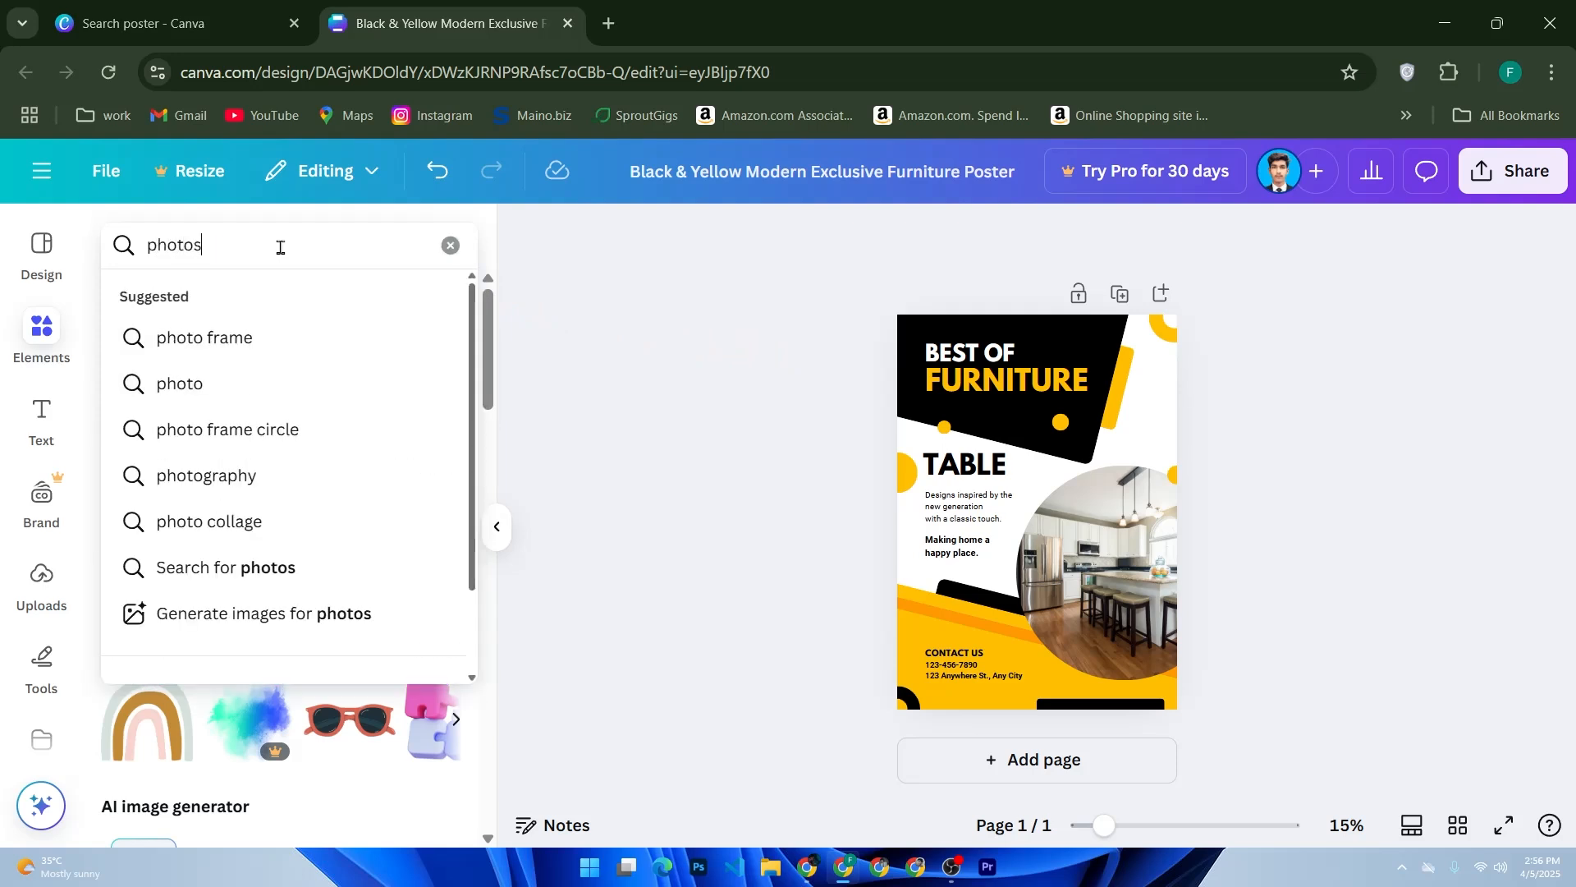
{"action": "key", "text": "Return"}
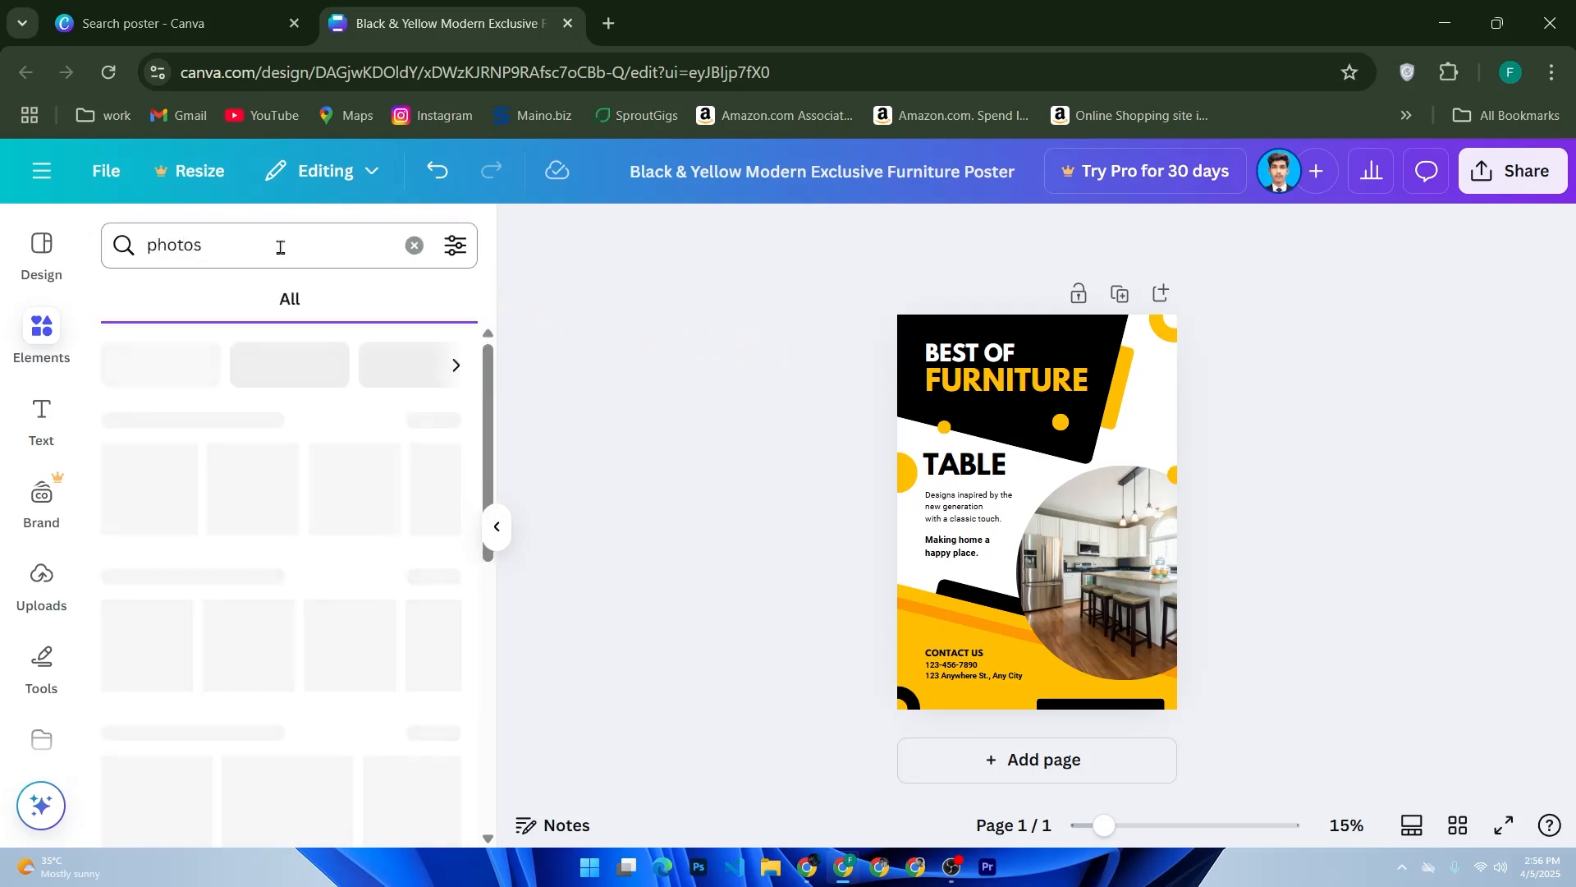
{"action": "scroll", "coordinate": [192, 369], "scroll_direction": "down", "scroll_amount": 3}
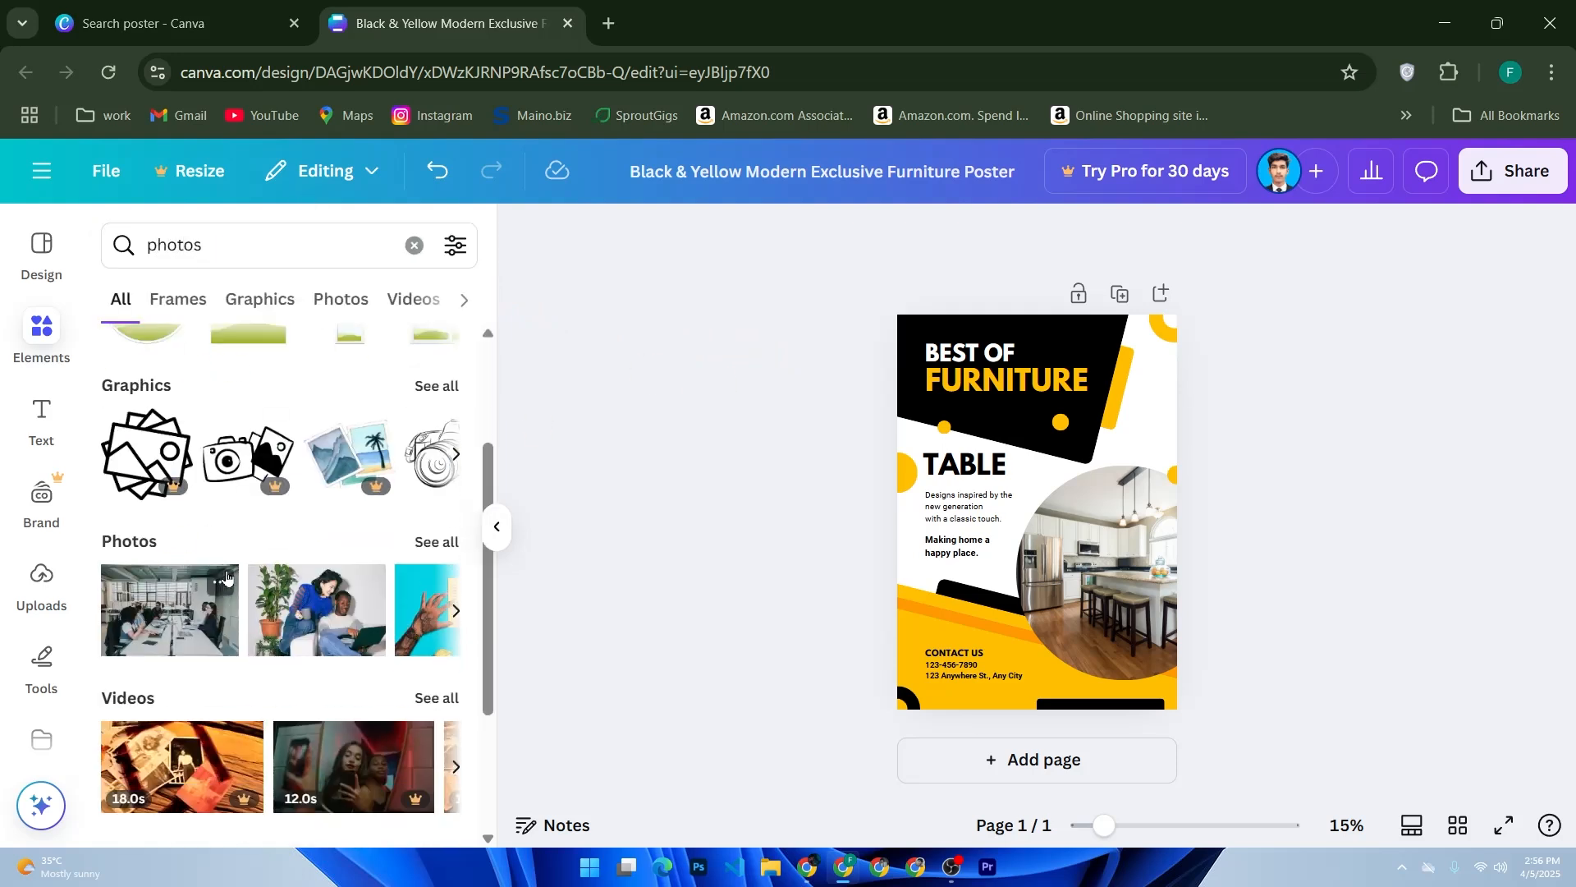
- Search the elements library for "furniture" in place of "photos"
{"action": "left_click_drag", "start_coordinate": [150, 631], "coordinate": [128, 593]}
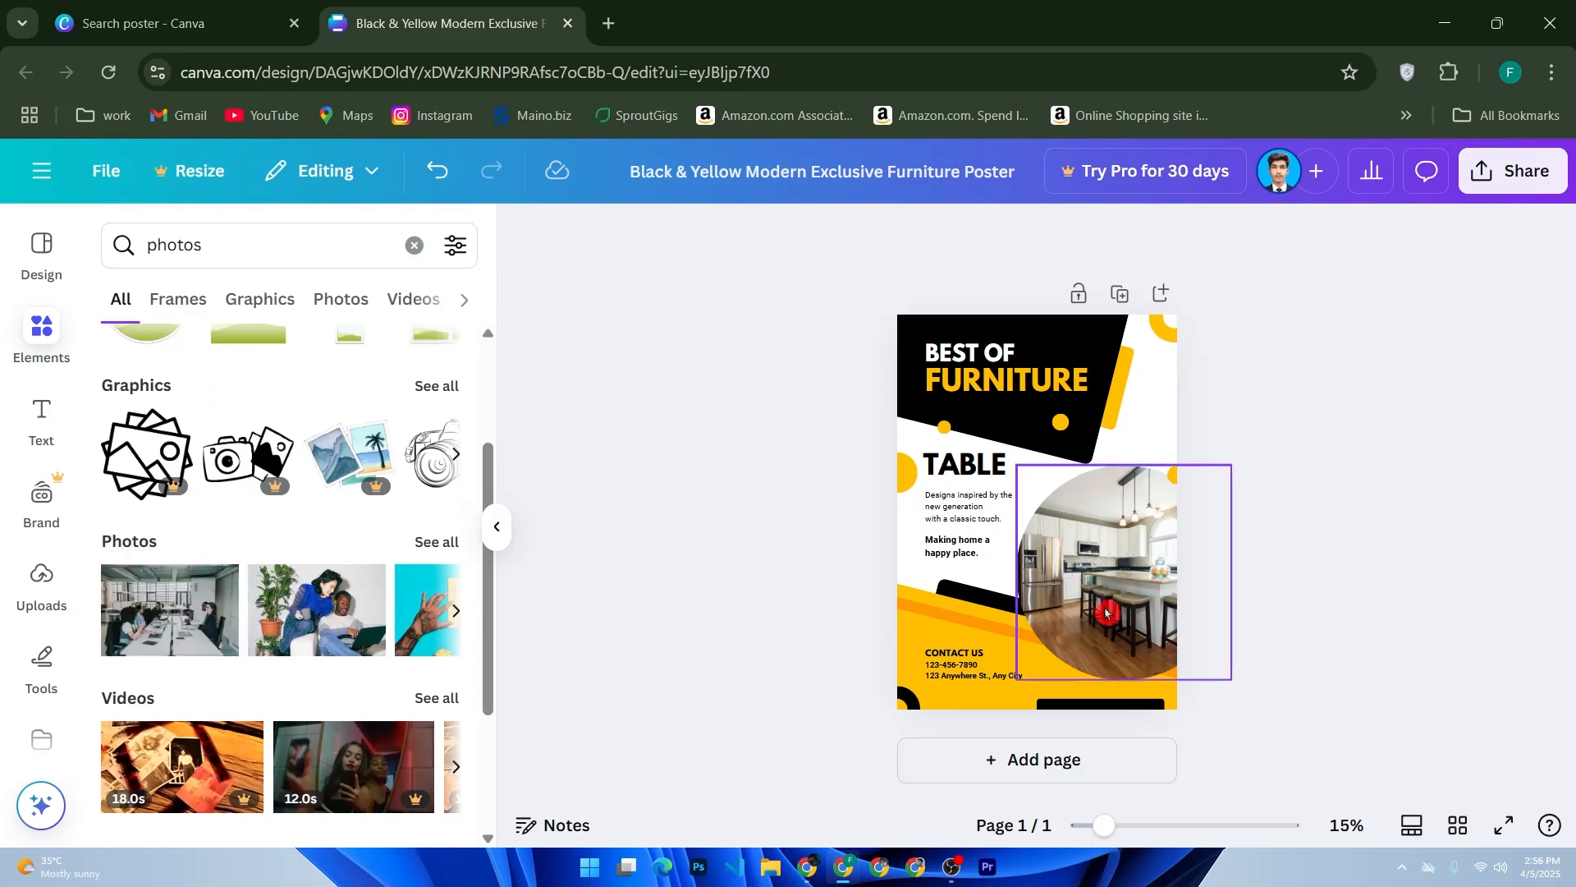
{"action": "left_click", "coordinate": [142, 242]}
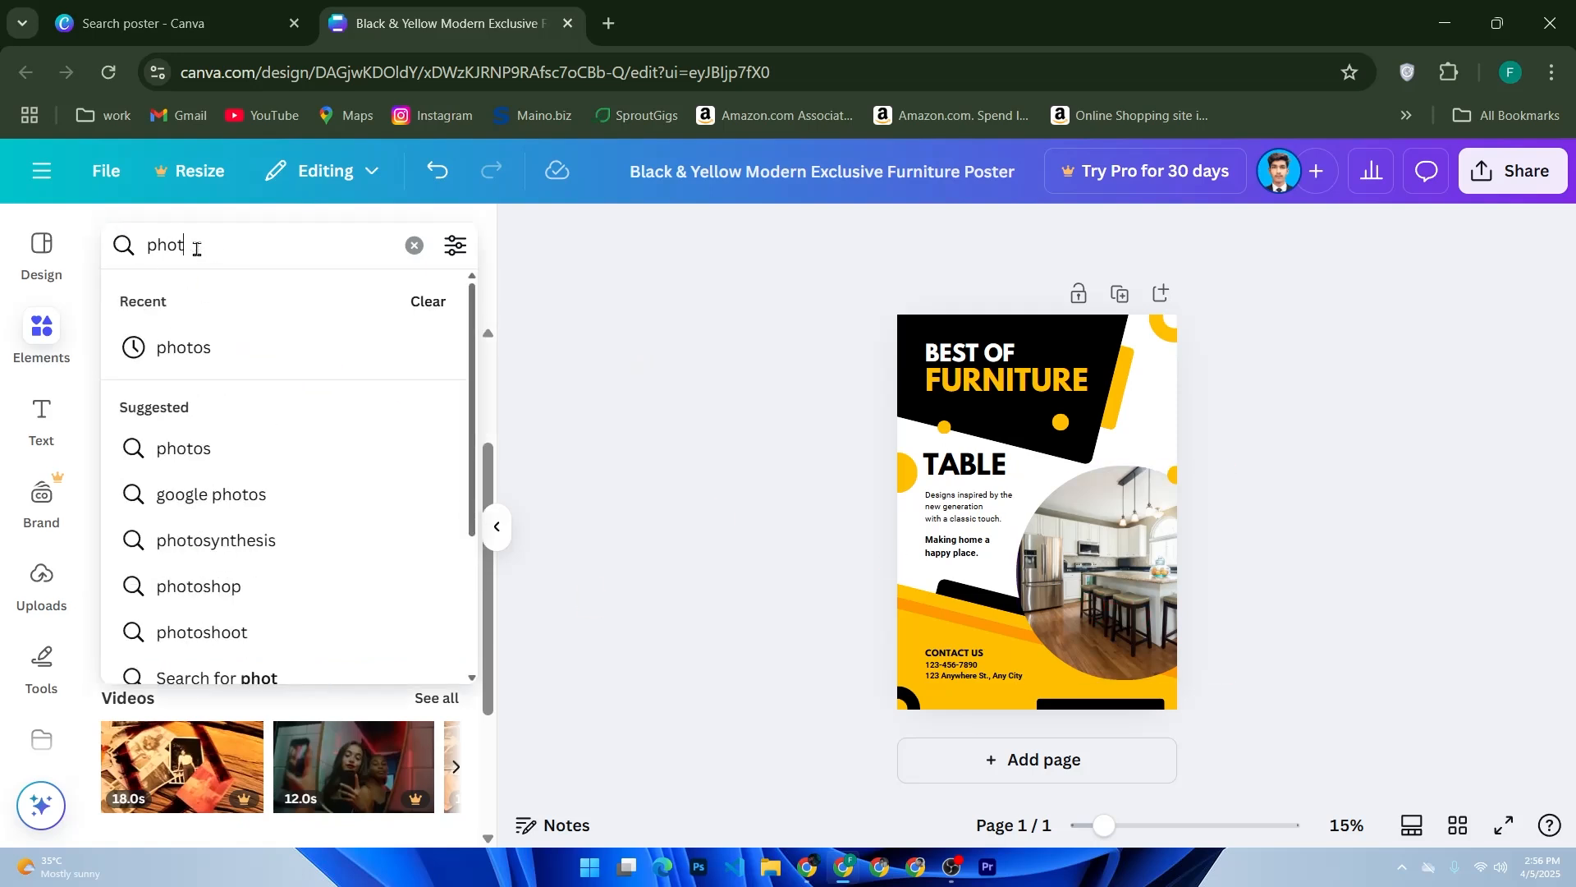
{"action": "key", "text": "BackSpace"}
{"action": "key", "text": "BackSpace"}
{"action": "key", "text": "BackSpace"}
{"action": "key", "text": "BackSpace"}
{"action": "type", "text": "fu"}
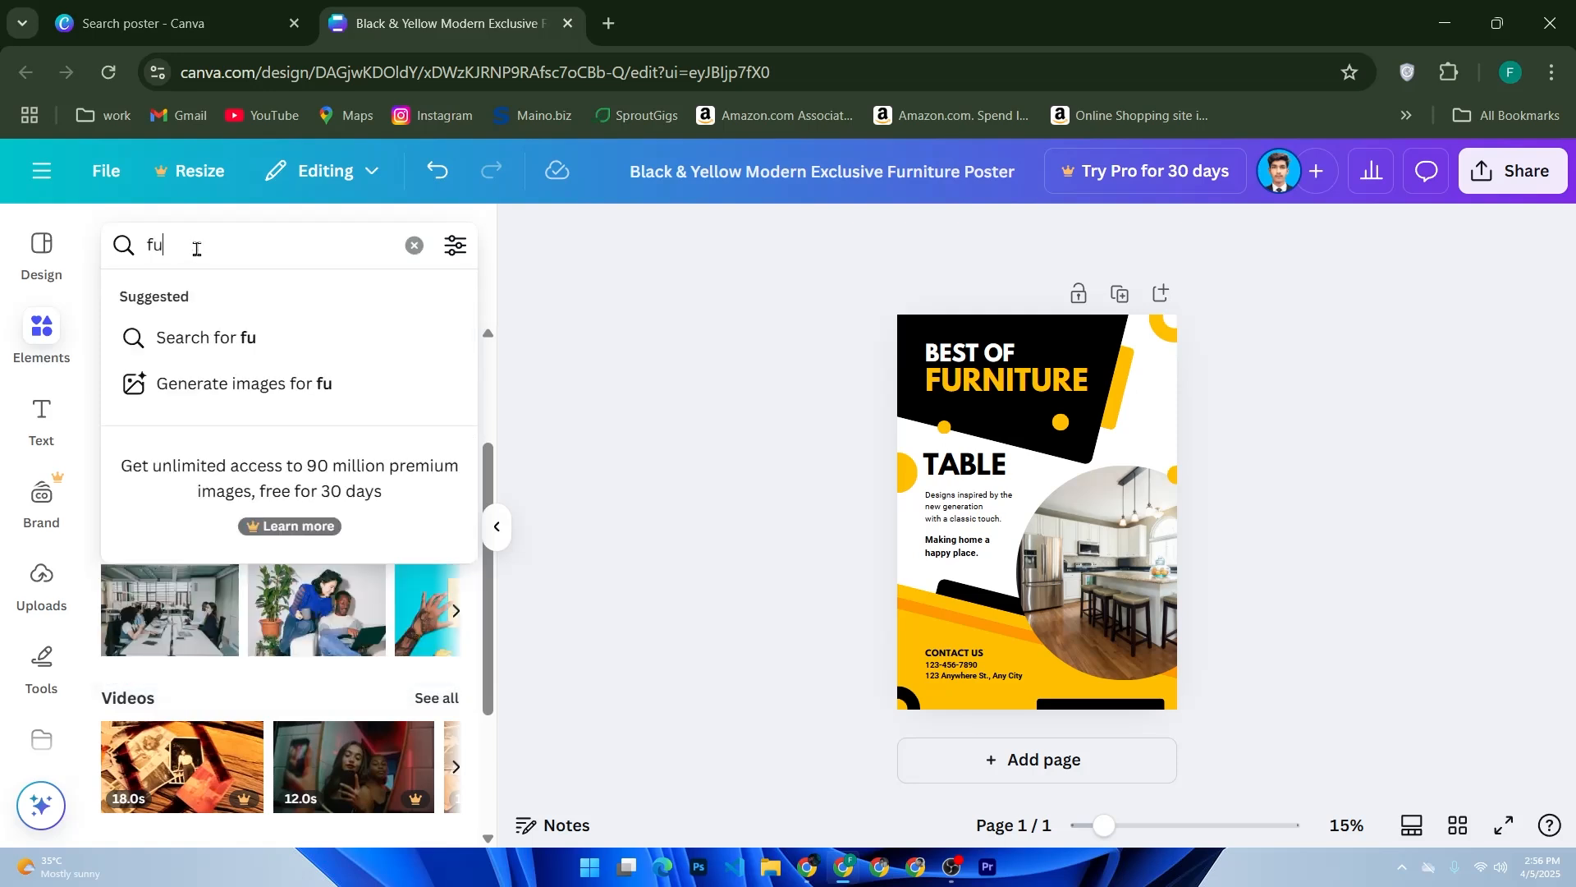
{"action": "type", "text": "rniture"}
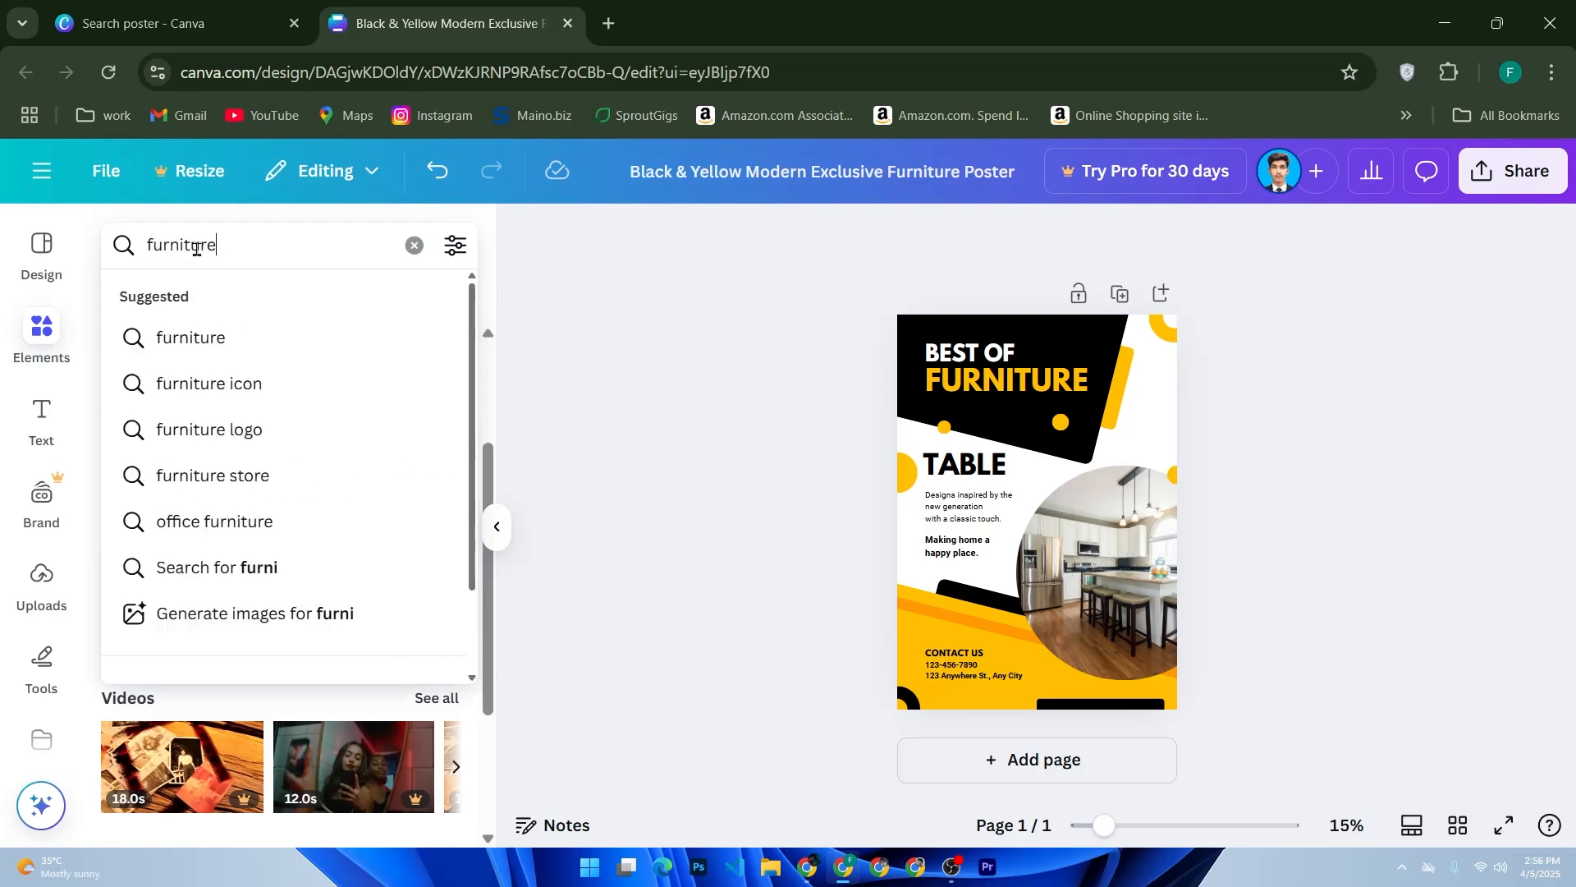
{"action": "key", "text": "Down"}
{"action": "key", "text": "Down"}
{"action": "key", "text": "Up"}
{"action": "key", "text": "Return"}
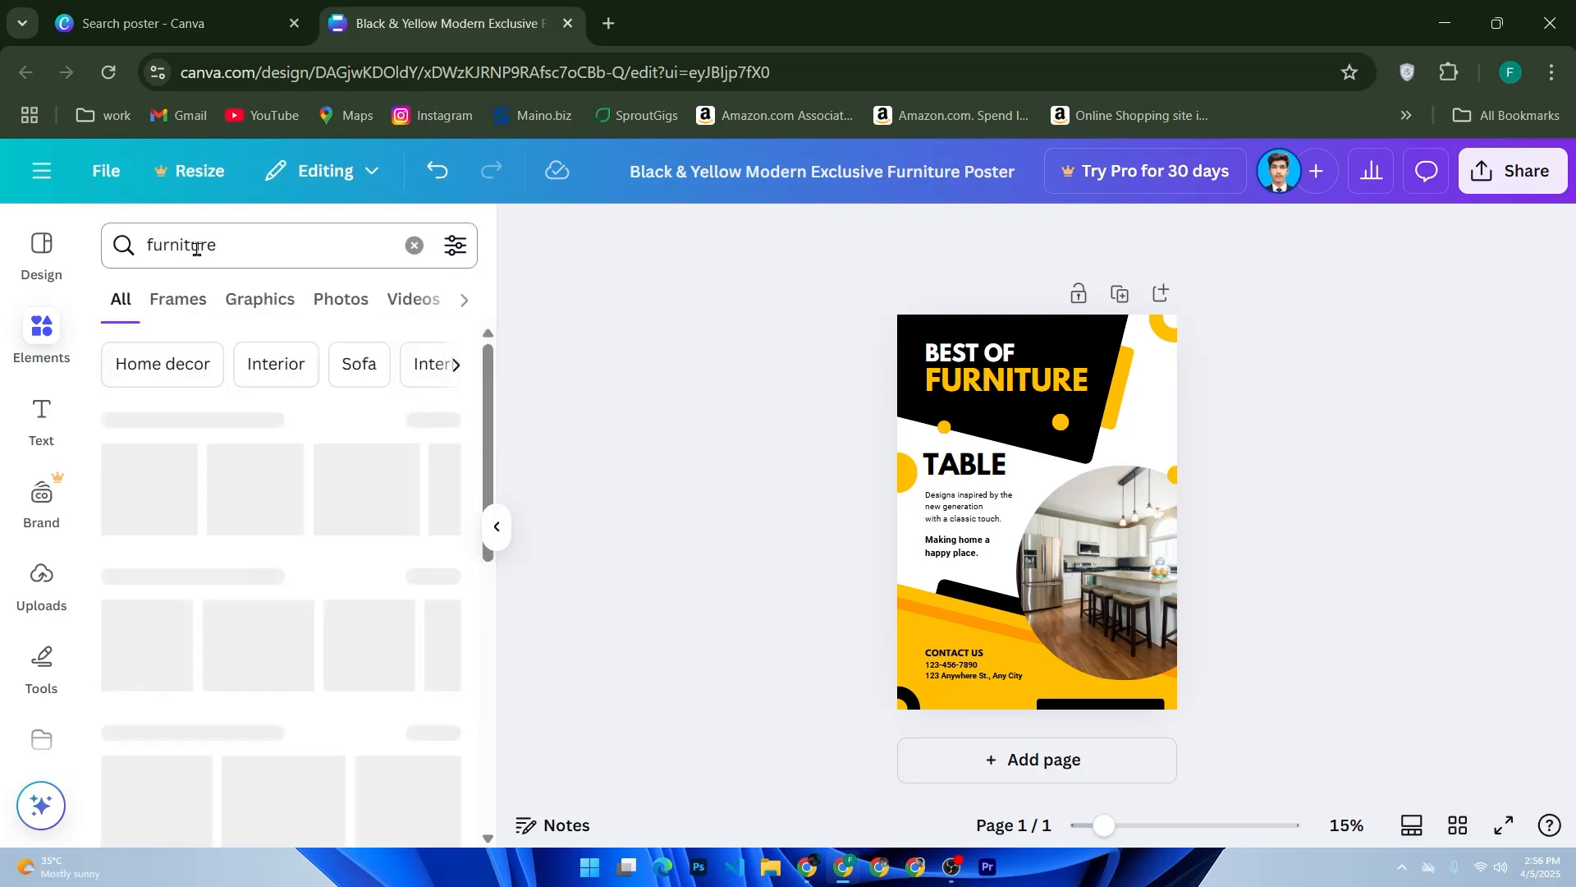
- Place the table-and-two-chairs graphic over the description text and set its transparency to 27
{"action": "scroll", "coordinate": [472, 426], "scroll_direction": "down", "scroll_amount": 3}
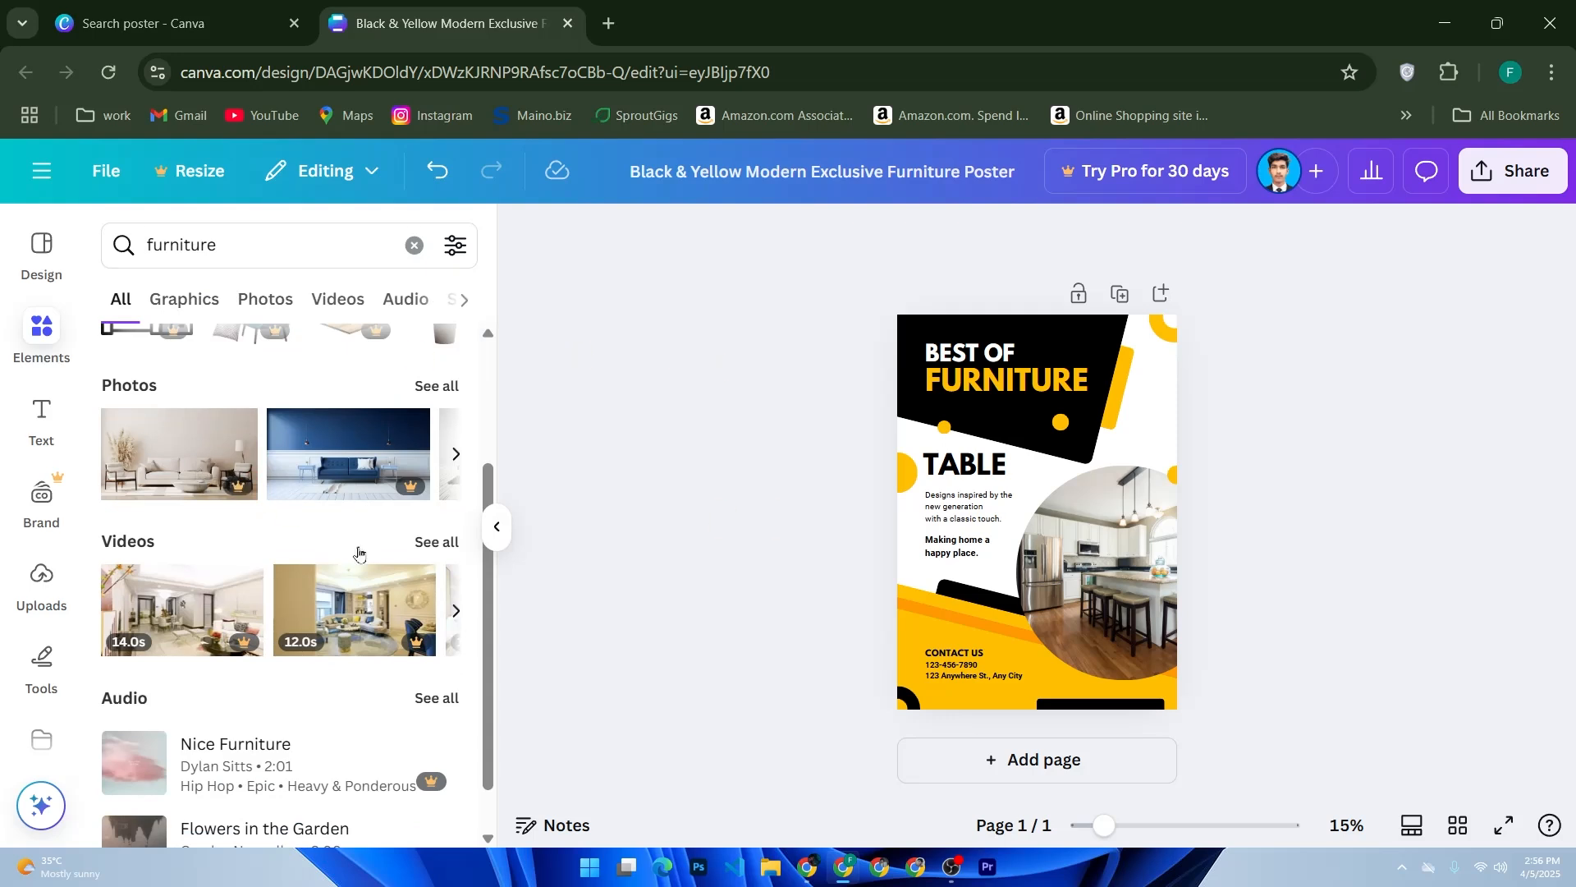
{"action": "scroll", "coordinate": [490, 412], "scroll_direction": "down", "scroll_amount": 2}
{"action": "scroll", "coordinate": [451, 446], "scroll_direction": "up", "scroll_amount": 4}
{"action": "left_click", "coordinate": [457, 490]}
{"action": "left_click", "coordinate": [456, 489]}
{"action": "left_click_drag", "start_coordinate": [151, 489], "coordinate": [945, 557]}
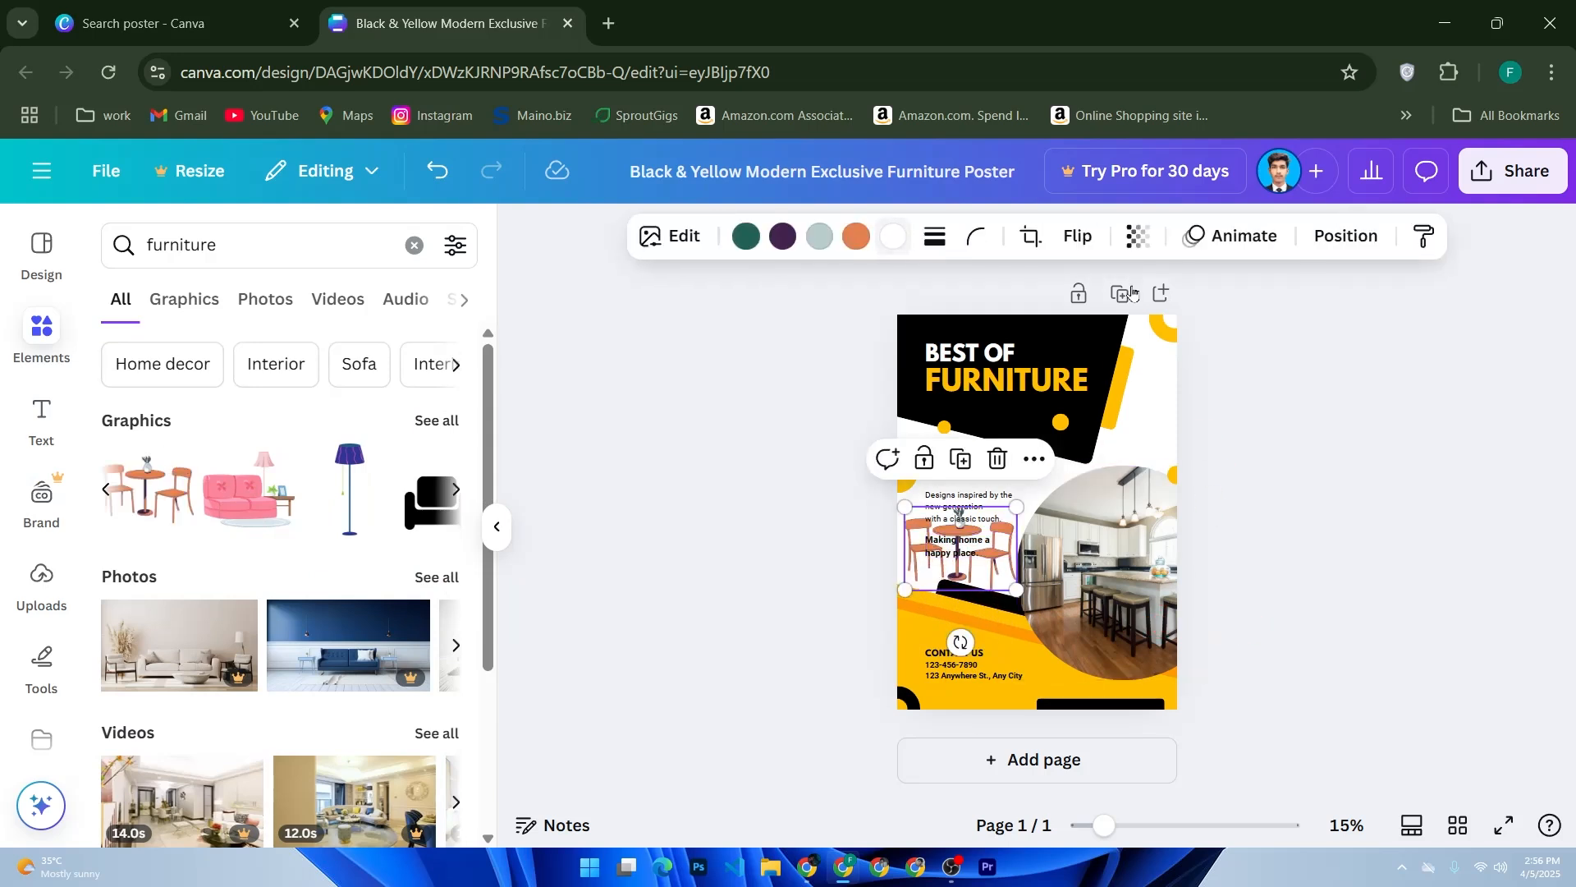
{"action": "left_click", "coordinate": [1140, 238]}
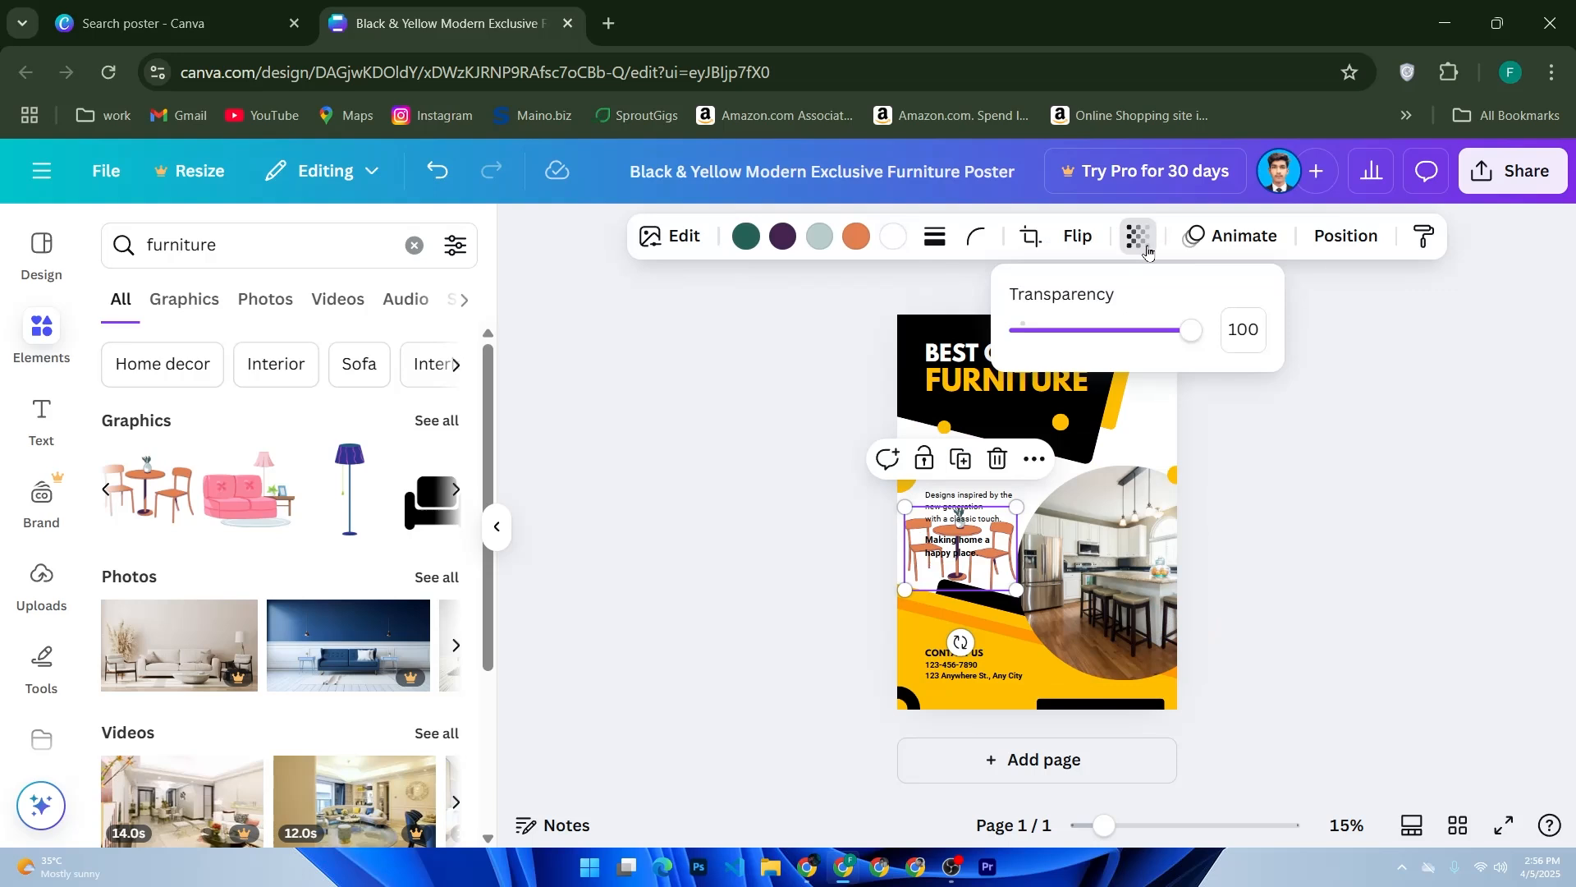
{"action": "left_click_drag", "start_coordinate": [1188, 331], "coordinate": [1066, 343]}
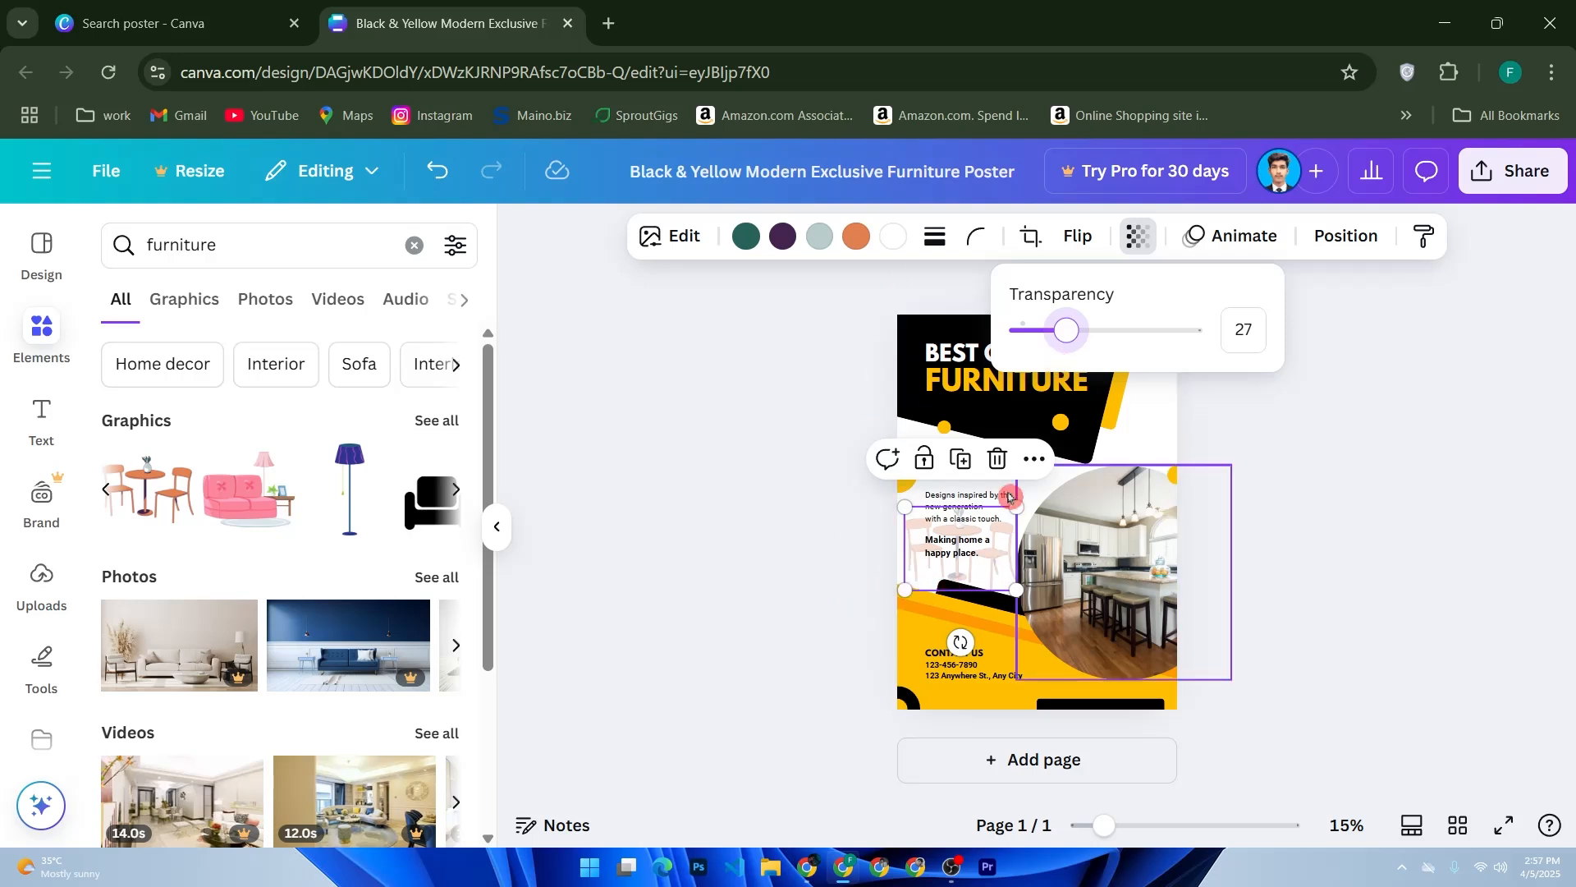
- Look at the uploaded images and the file chooser for new uploads, leaving without a file chosen and with nothing selected
{"action": "left_click", "coordinate": [40, 573]}
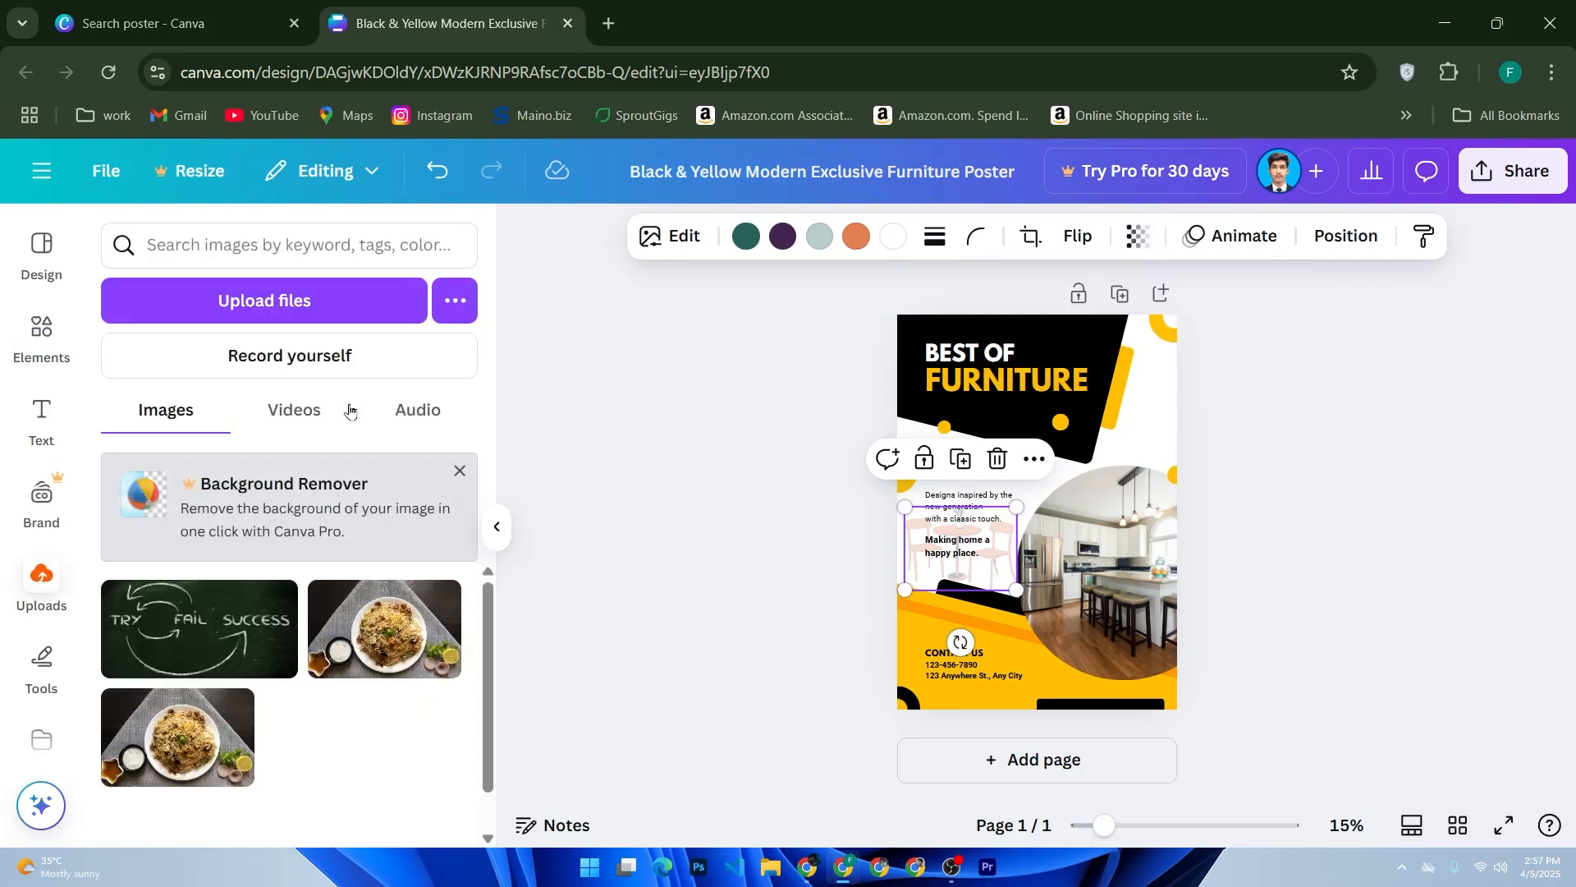
{"action": "left_click", "coordinate": [271, 299]}
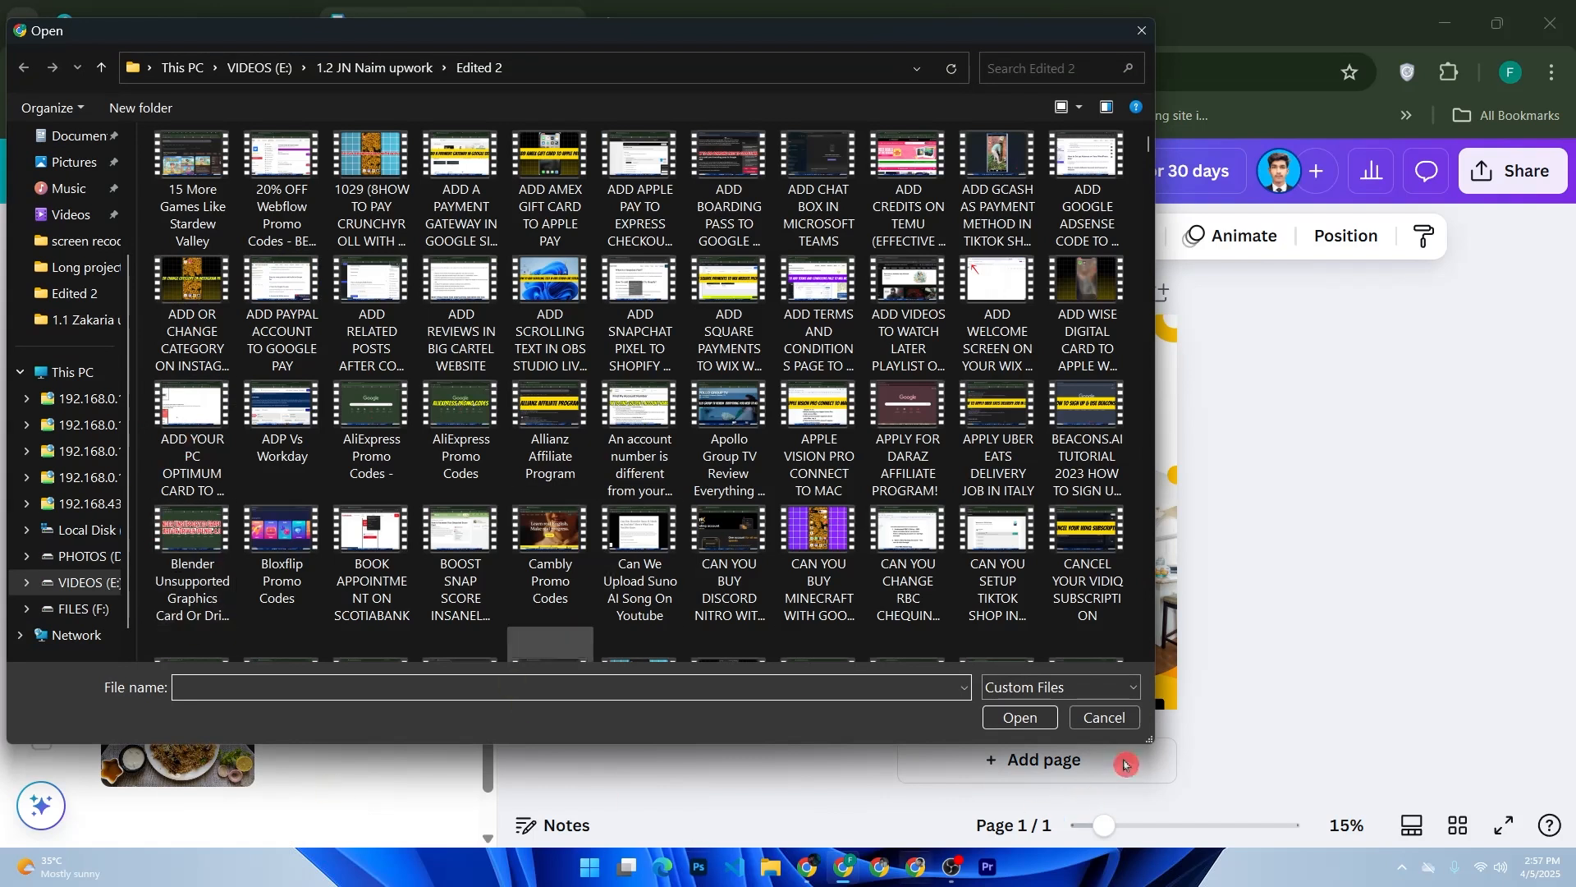
{"action": "left_click", "coordinate": [1104, 717]}
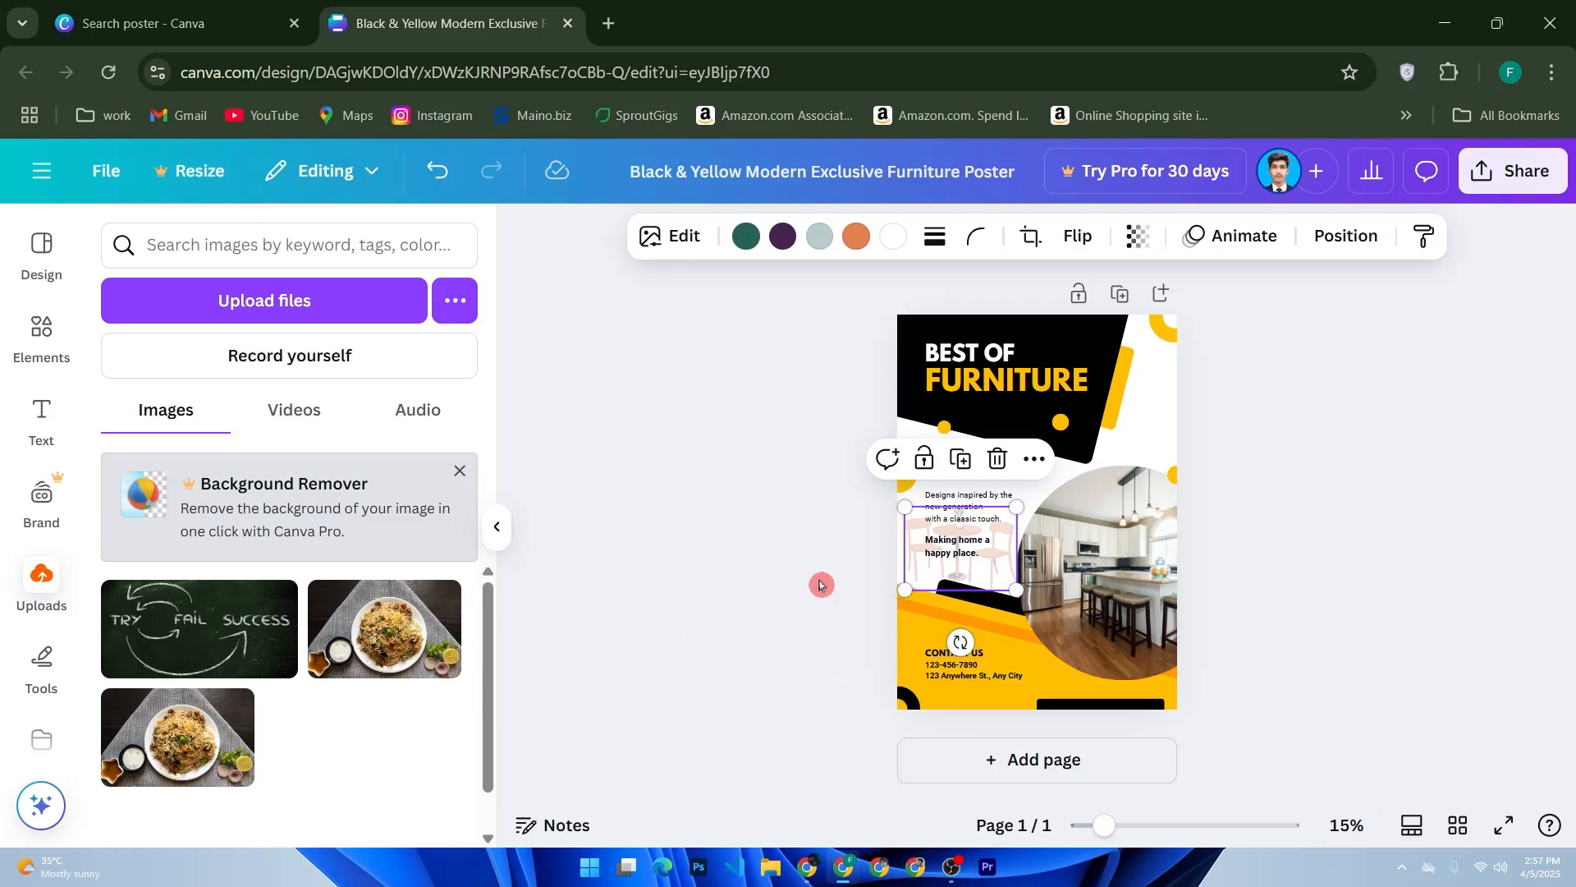
{"action": "left_click", "coordinate": [818, 360]}
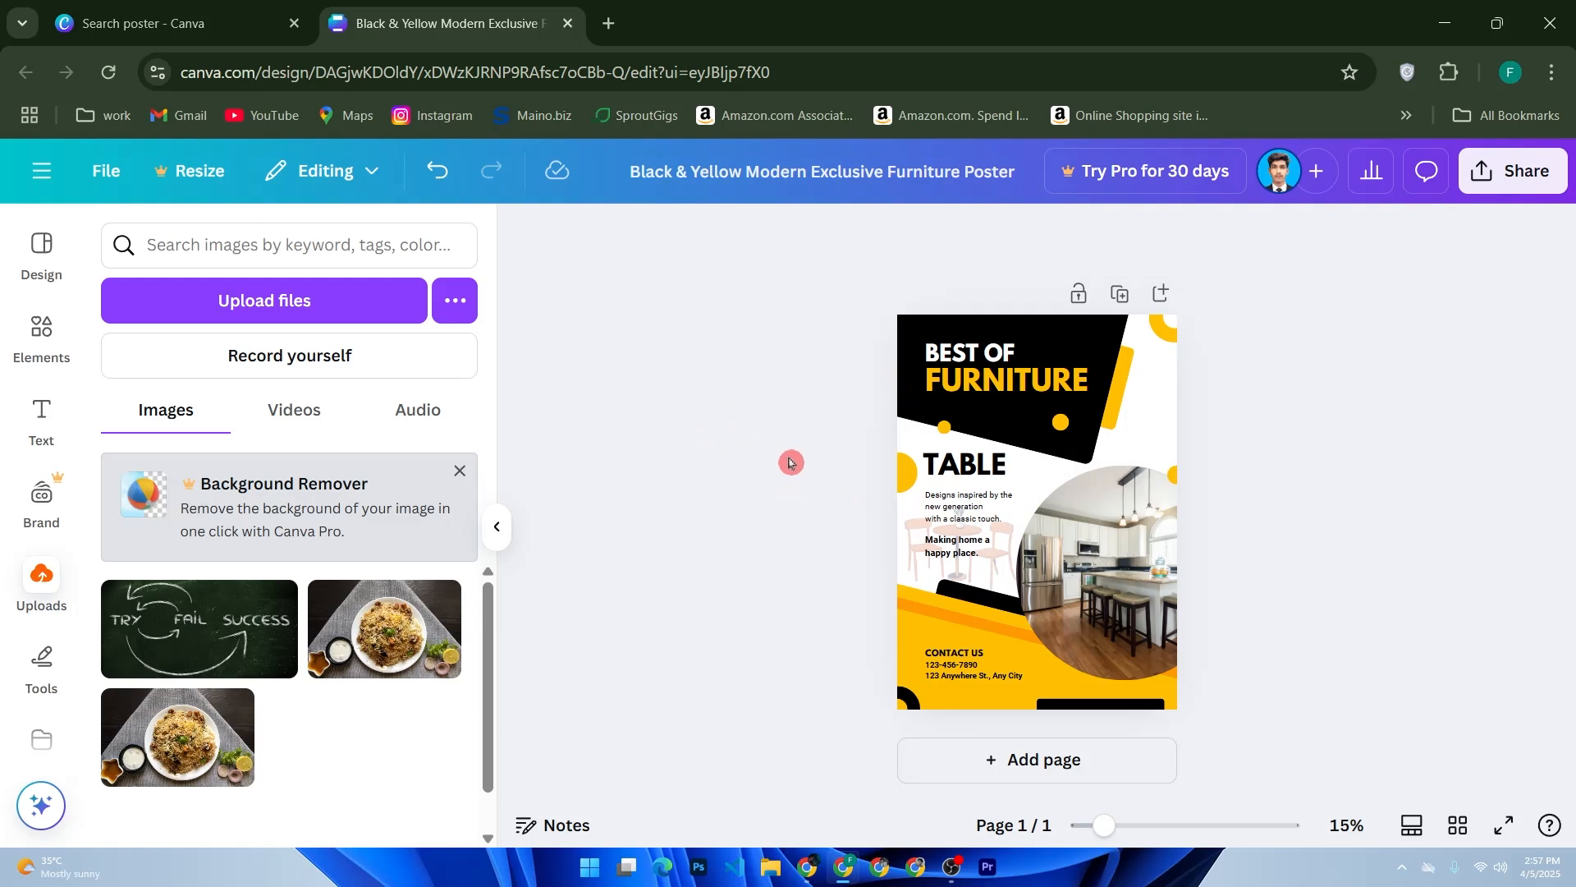
- Show the rulers and add guides at the poster's left and right edges and through the left text area, "TABLE" heading and contact details
{"action": "key", "text": "shift+r"}
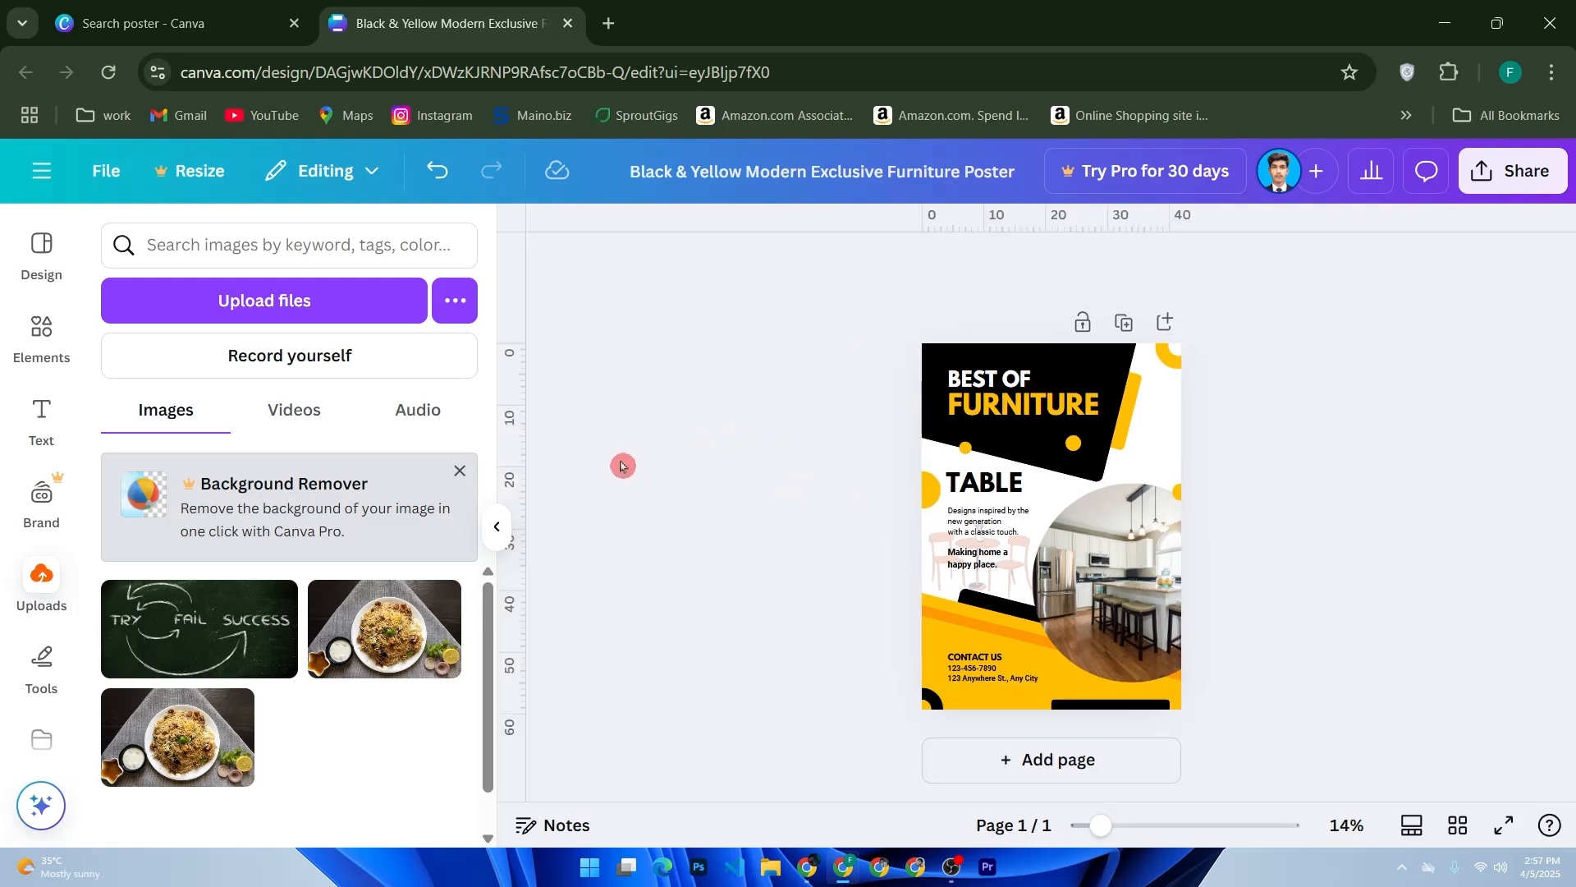
{"action": "left_click_drag", "start_coordinate": [515, 423], "coordinate": [920, 493]}
{"action": "left_click_drag", "start_coordinate": [963, 219], "coordinate": [950, 485]}
{"action": "left_click", "coordinate": [558, 580]}
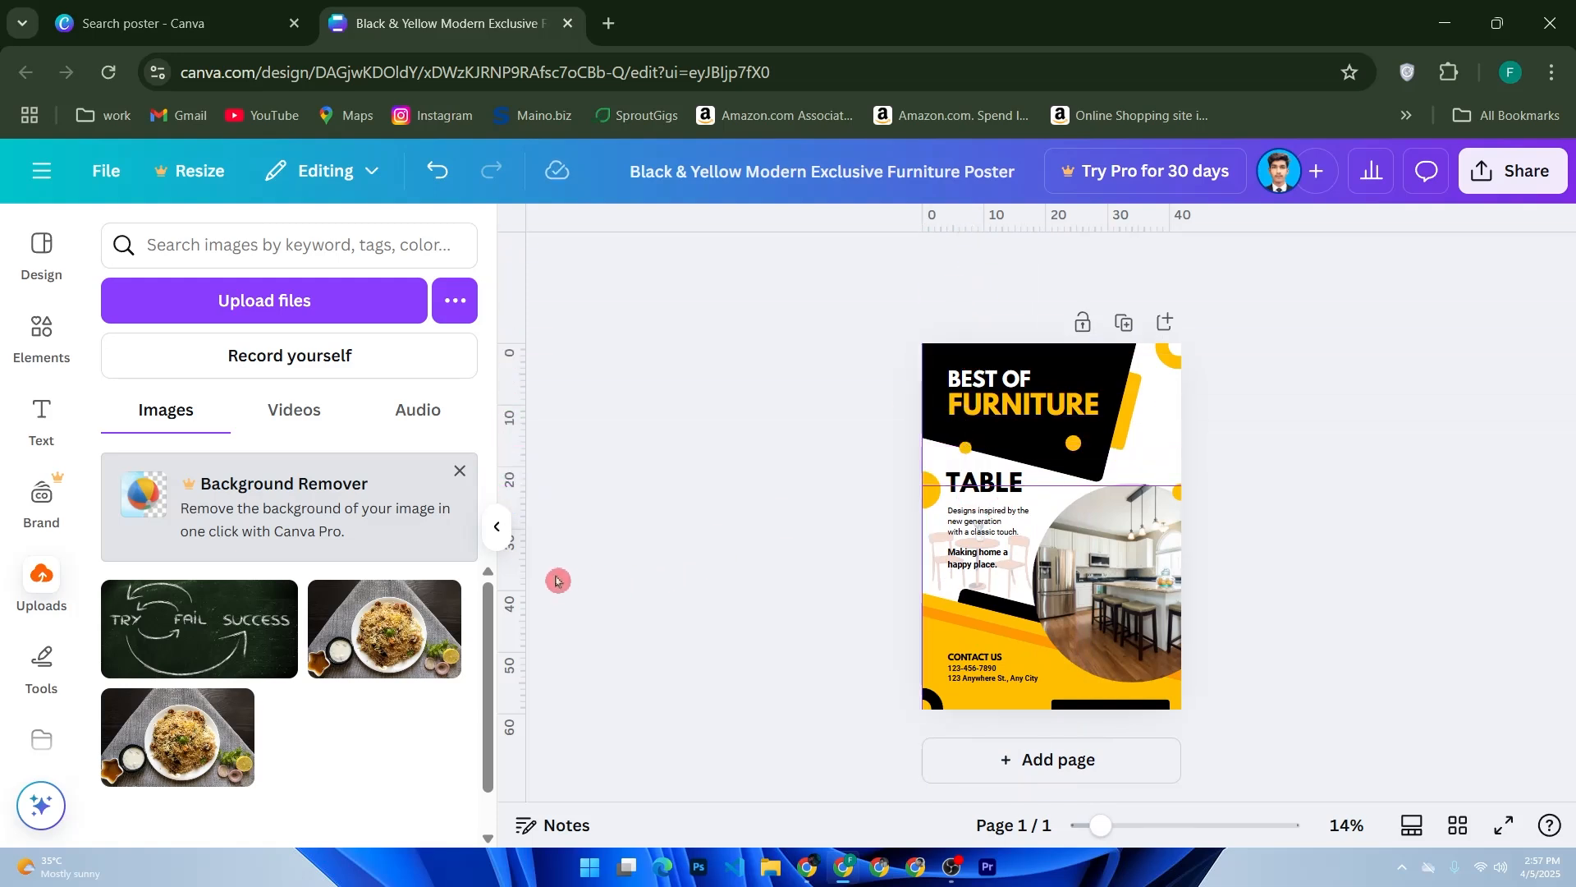
{"action": "left_click_drag", "start_coordinate": [517, 574], "coordinate": [989, 602]}
{"action": "left_click_drag", "start_coordinate": [1161, 225], "coordinate": [1143, 682]}
{"action": "left_click_drag", "start_coordinate": [524, 511], "coordinate": [1180, 561]}
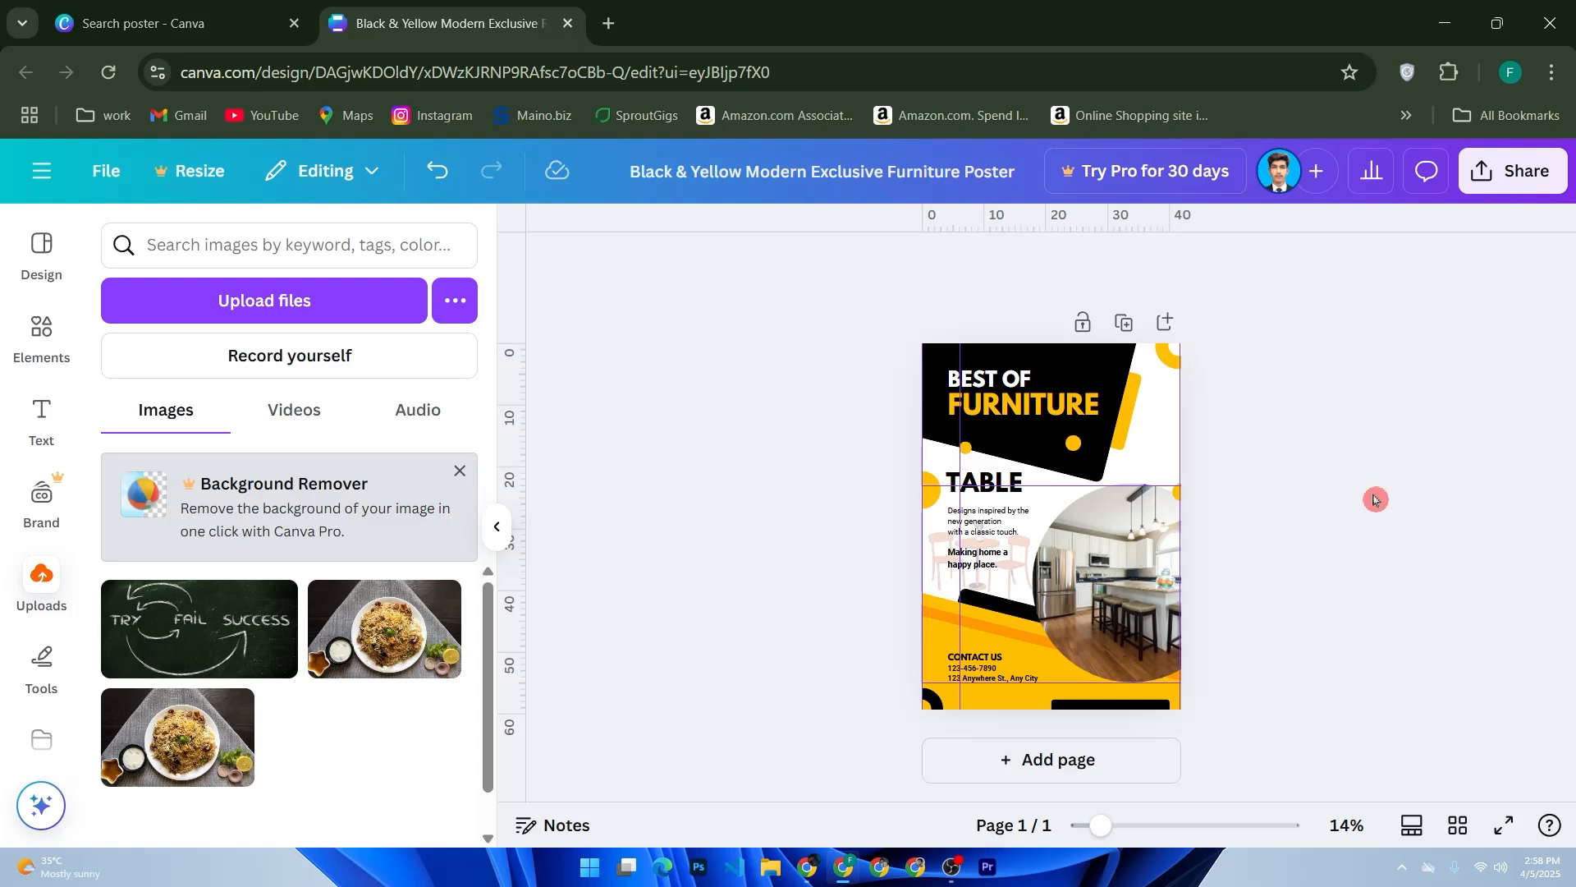
- Move the circular kitchen photo slightly up and to the right, and add a blank second page
{"action": "mouse_move", "coordinate": [1113, 590]}
{"action": "left_mouse_down"}
{"action": "mouse_move", "coordinate": [1090, 591]}
{"action": "mouse_move", "coordinate": [1124, 588]}
{"action": "mouse_move", "coordinate": [1130, 570]}
{"action": "left_mouse_up"}
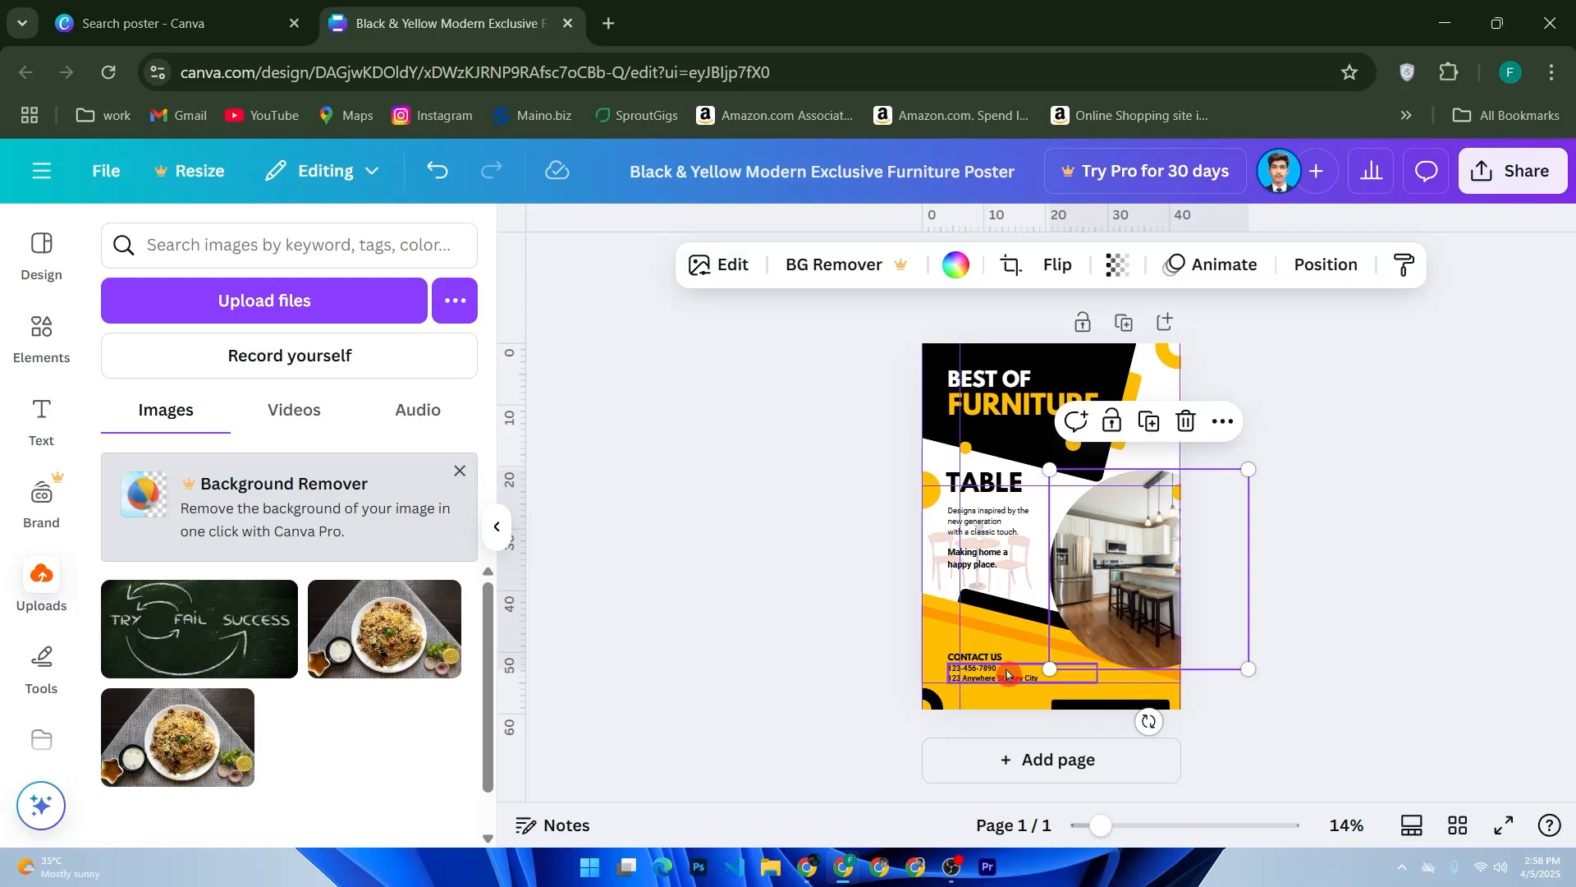
{"action": "left_click", "coordinate": [1027, 763]}
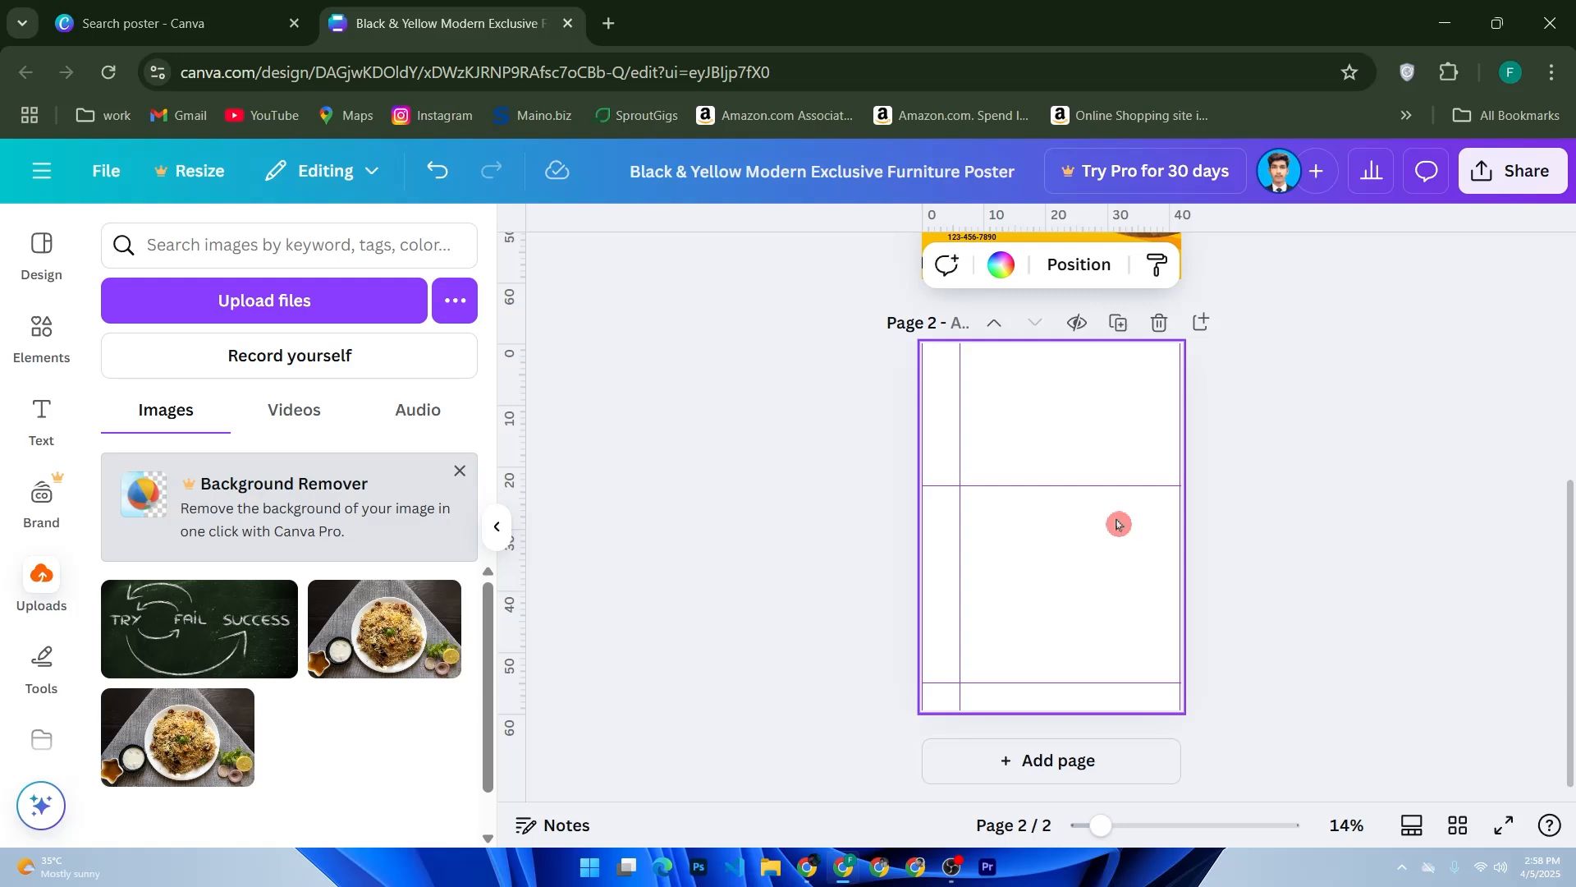
- Apply Smart Crop to the kitchen photo inside its circular frame on page 1
{"action": "scroll", "coordinate": [1118, 524], "scroll_direction": "up", "scroll_amount": 5}
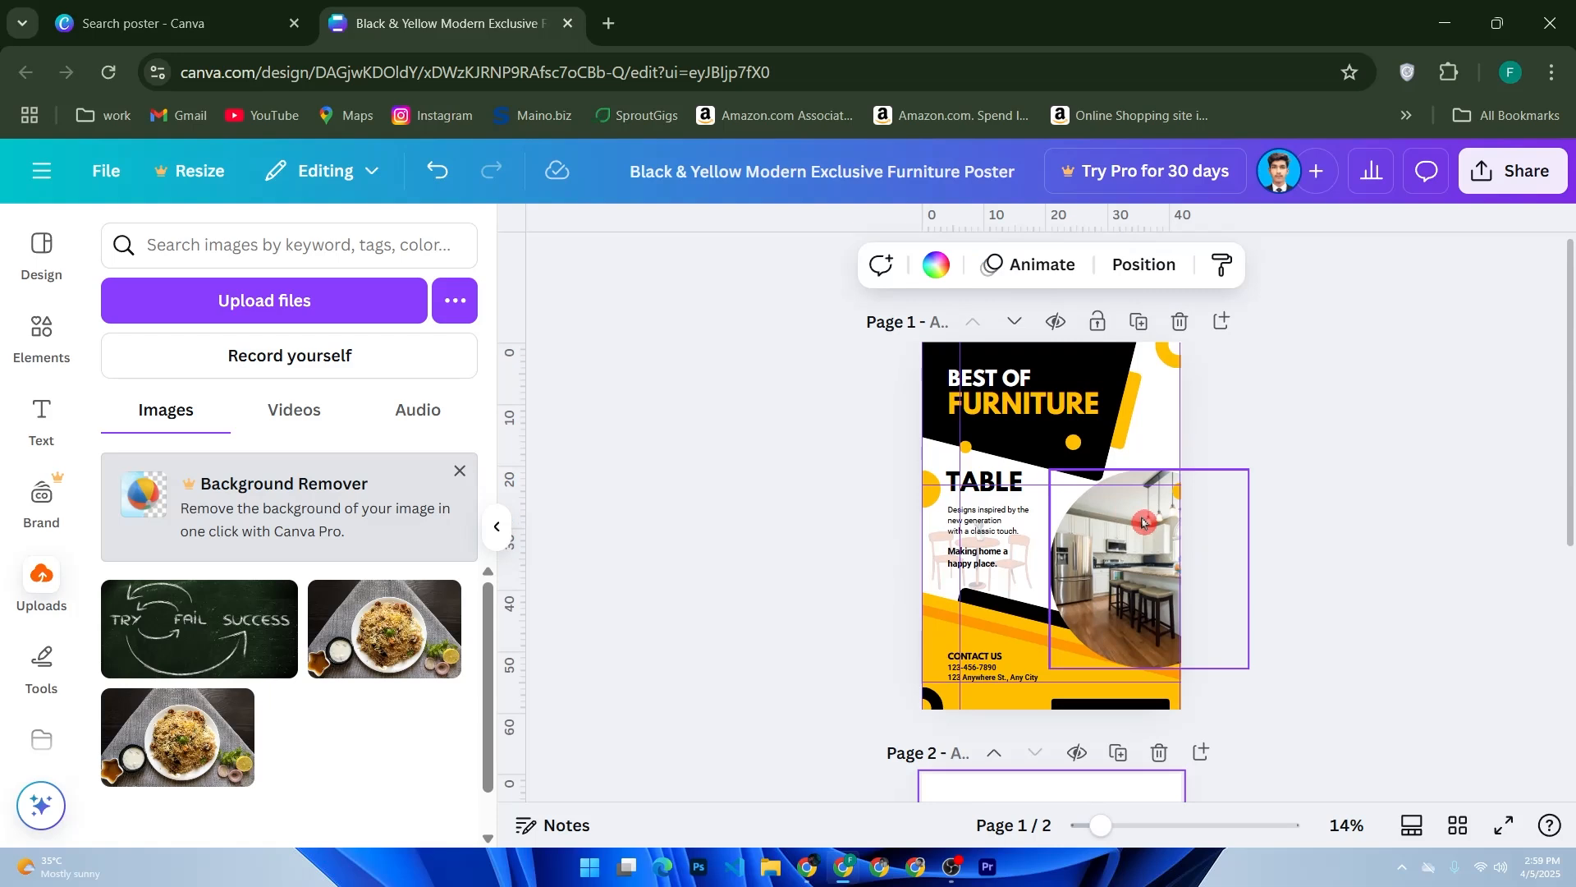
{"action": "left_click", "coordinate": [1145, 573]}
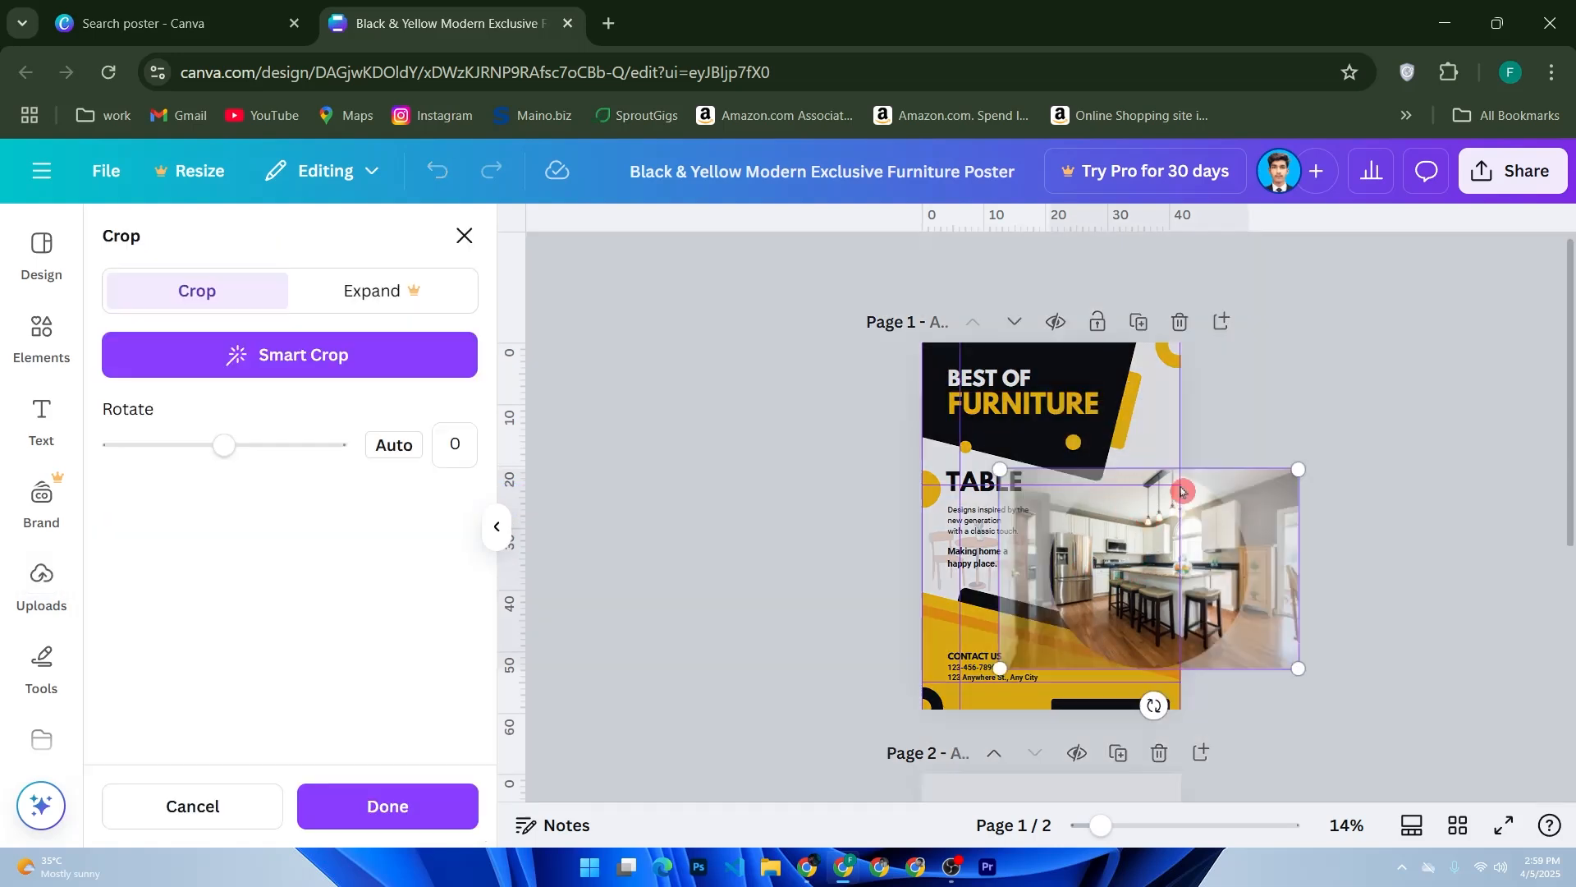
{"action": "double_click", "coordinate": [1134, 554]}
{"action": "left_click", "coordinate": [339, 353]}
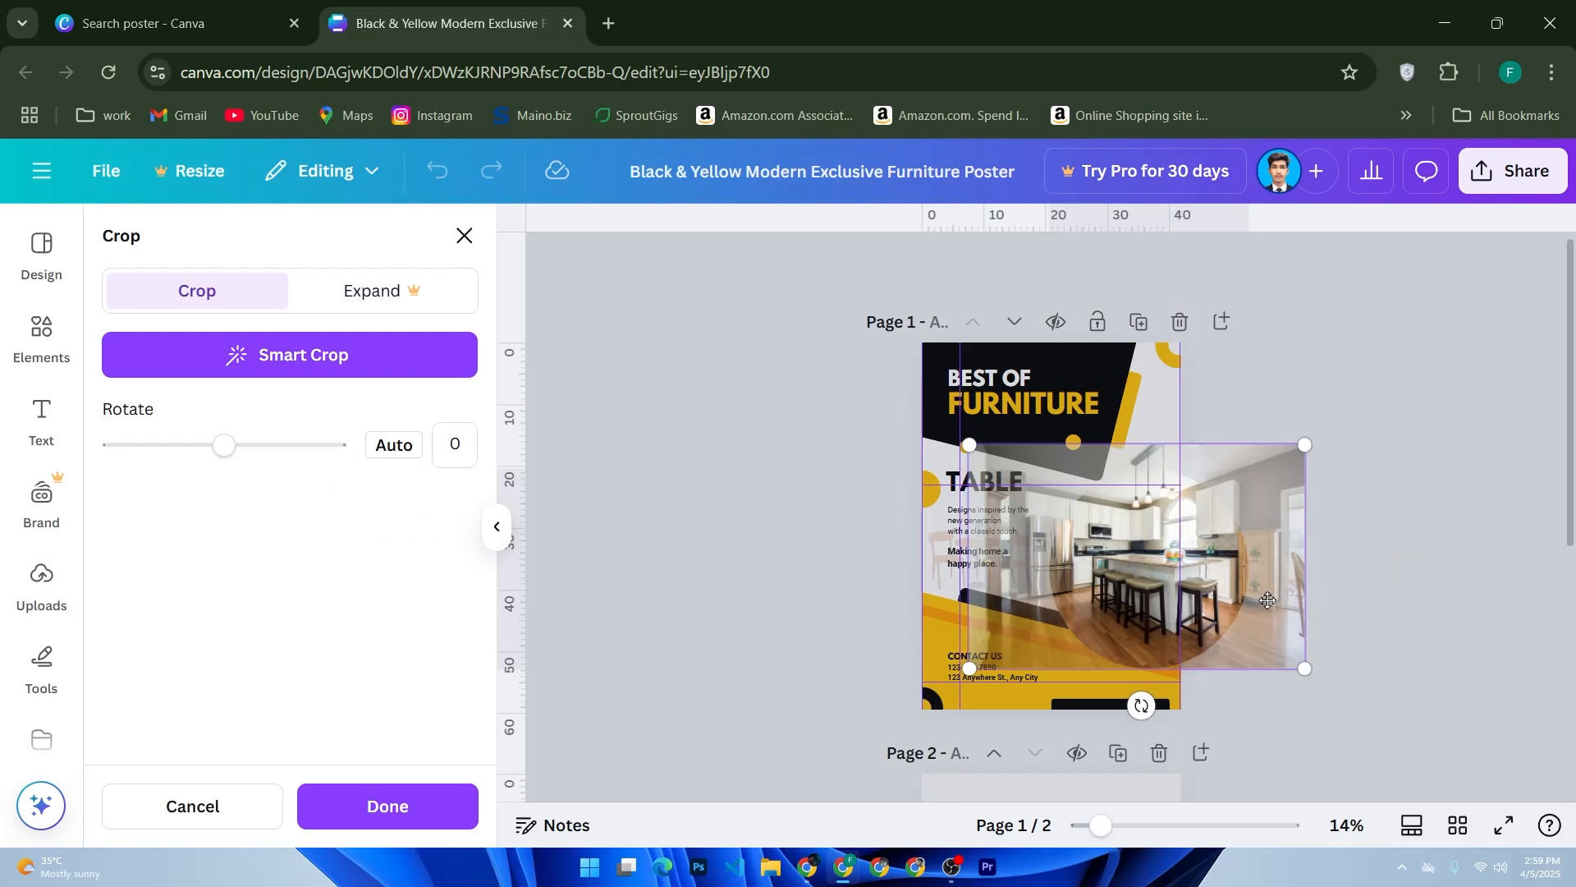
{"action": "left_click", "coordinate": [1451, 563]}
- Look through the additional options available for the kitchen photo and close them without applying any
{"action": "right_click", "coordinate": [1149, 561]}
{"action": "left_click", "coordinate": [1245, 404]}
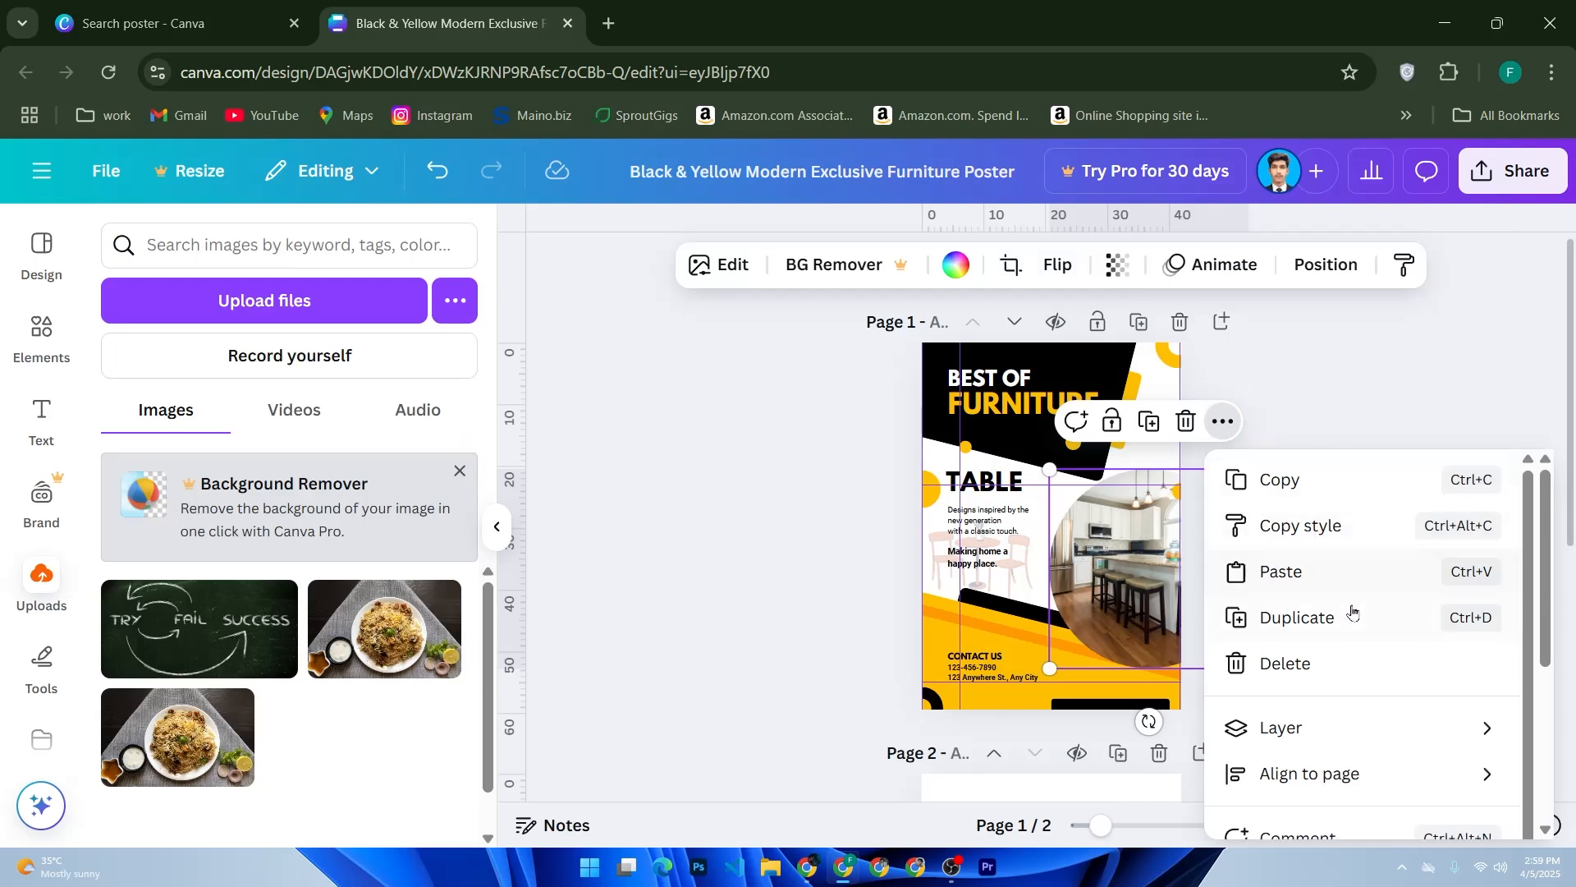
{"action": "scroll", "coordinate": [1351, 616], "scroll_direction": "down", "scroll_amount": 3}
{"action": "scroll", "coordinate": [1354, 624], "scroll_direction": "down", "scroll_amount": 2}
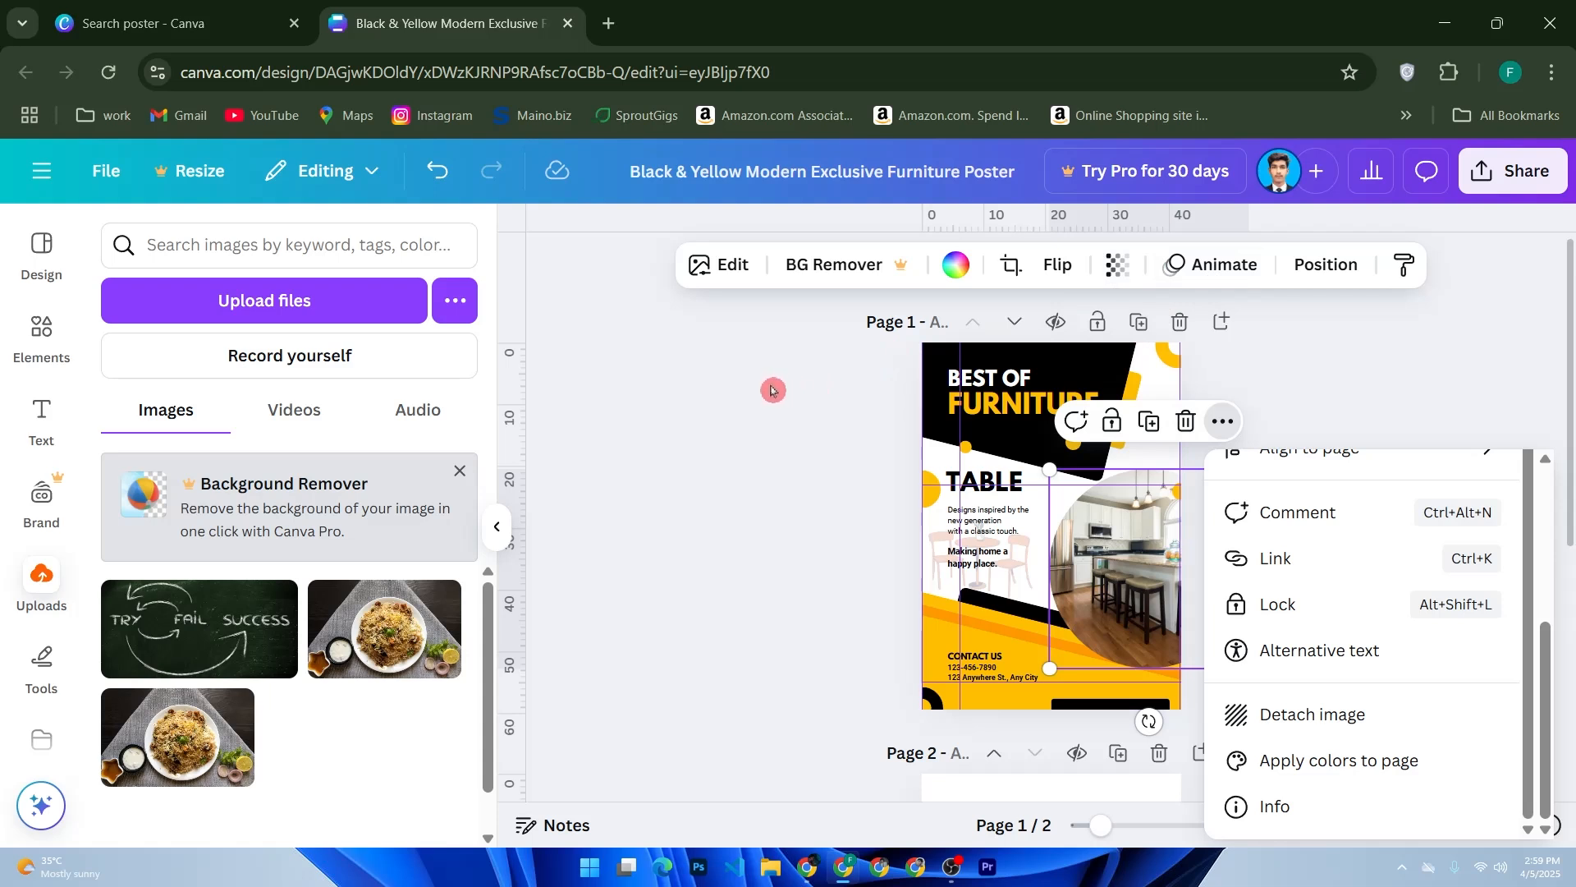
{"action": "left_click", "coordinate": [749, 408]}
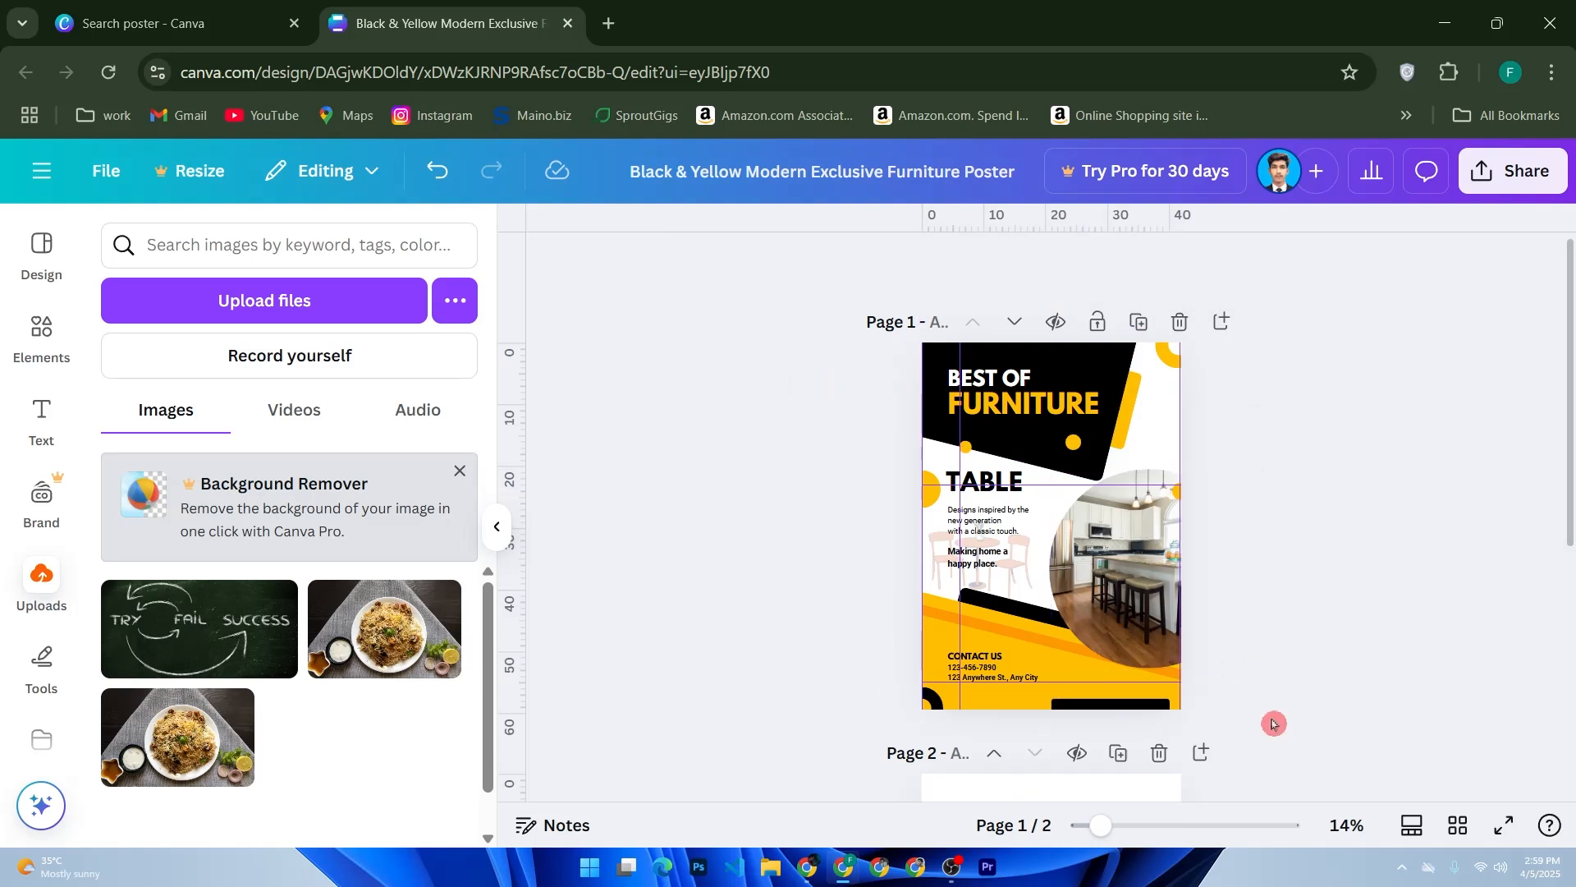
- Remove all the vertical and horizontal guides from the poster
{"action": "left_click_drag", "start_coordinate": [963, 308], "coordinate": [510, 419]}
{"action": "left_click_drag", "start_coordinate": [922, 493], "coordinate": [411, 507]}
{"action": "left_click_drag", "start_coordinate": [1021, 682], "coordinate": [1031, 842]}
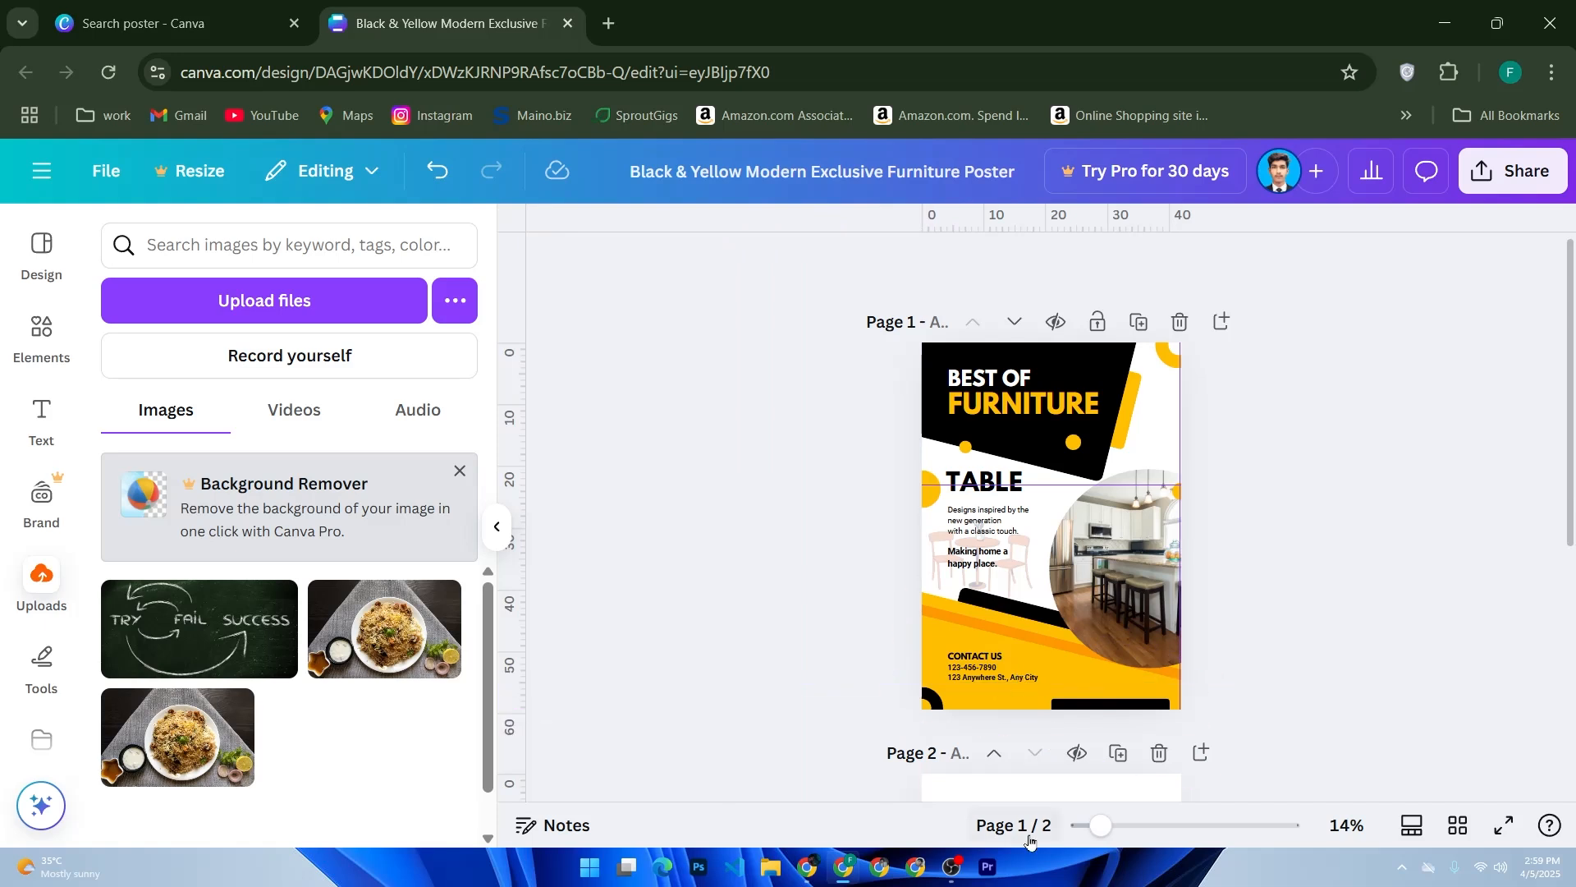
{"action": "left_click_drag", "start_coordinate": [1021, 486], "coordinate": [1086, 119]}
{"action": "left_click_drag", "start_coordinate": [1181, 416], "coordinate": [1457, 444]}
- Zoom the canvas to 16% and delete the blank second page
{"action": "mouse_move", "coordinate": [1105, 836]}
{"action": "left_mouse_down"}
{"action": "mouse_move", "coordinate": [1203, 836]}
{"action": "mouse_move", "coordinate": [1106, 836]}
{"action": "left_mouse_up"}
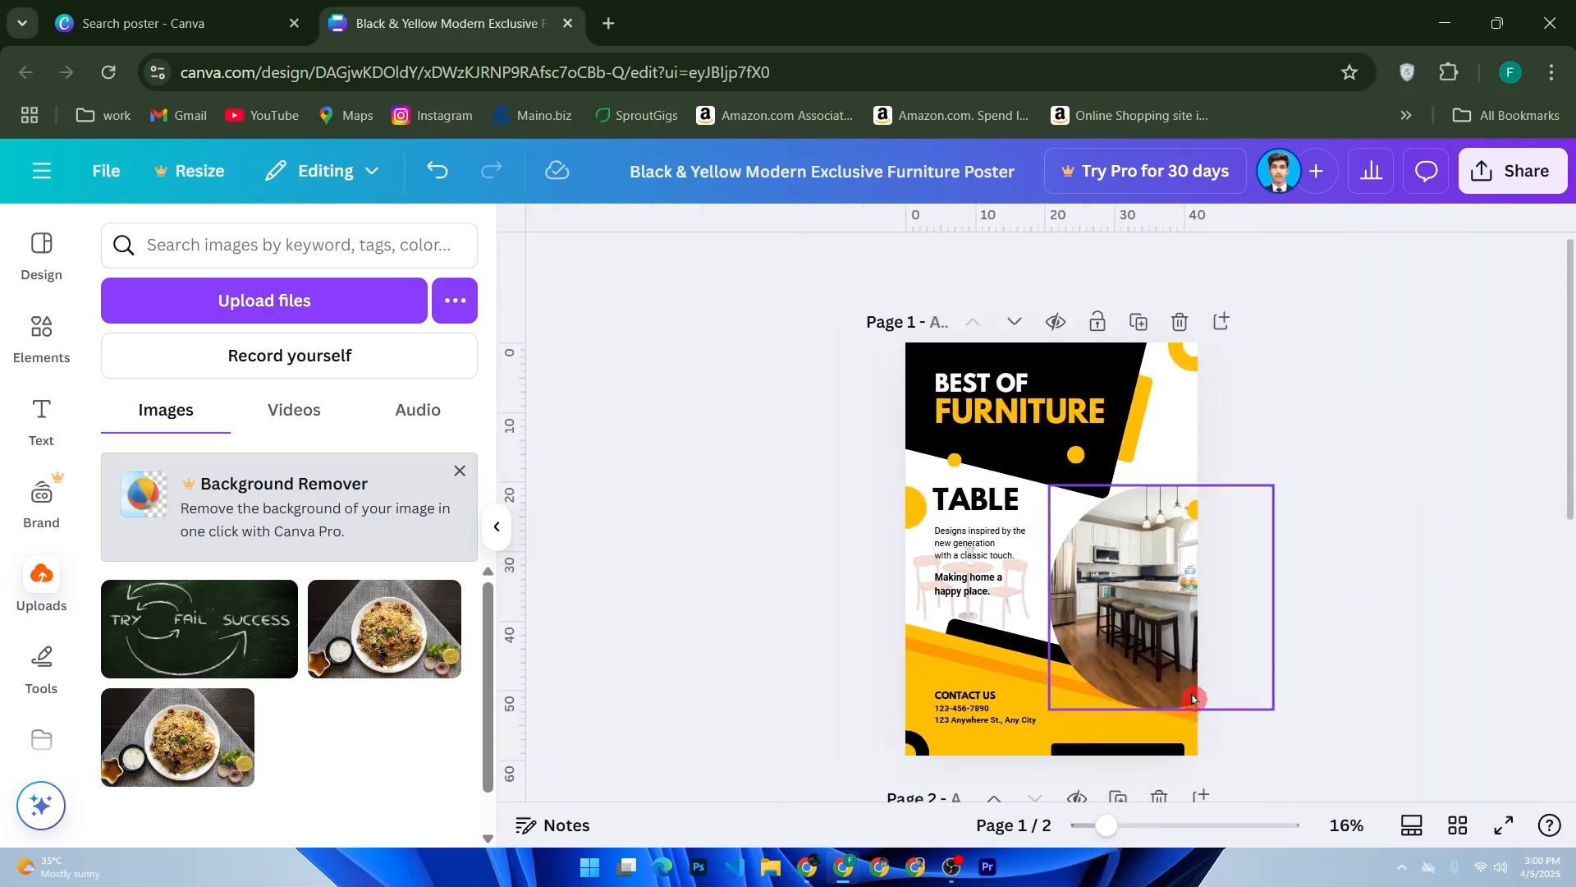
{"action": "scroll", "coordinate": [1193, 697], "scroll_direction": "down", "scroll_amount": 4}
{"action": "scroll", "coordinate": [1193, 697], "scroll_direction": "up", "scroll_amount": 2}
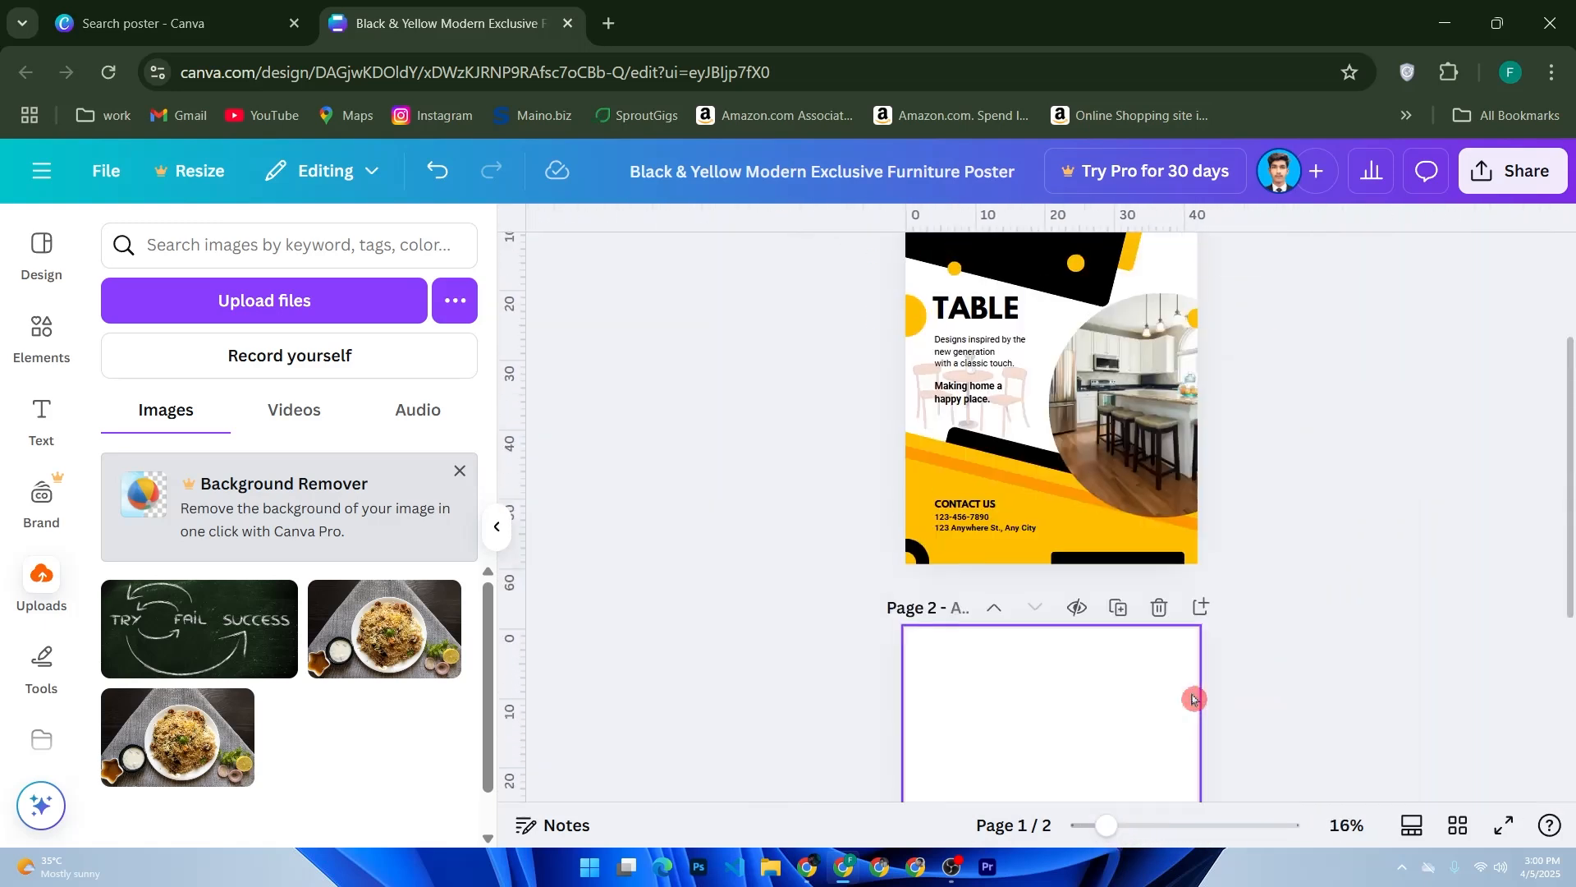
{"action": "left_click", "coordinate": [1160, 608]}
{"action": "left_click", "coordinate": [784, 433]}
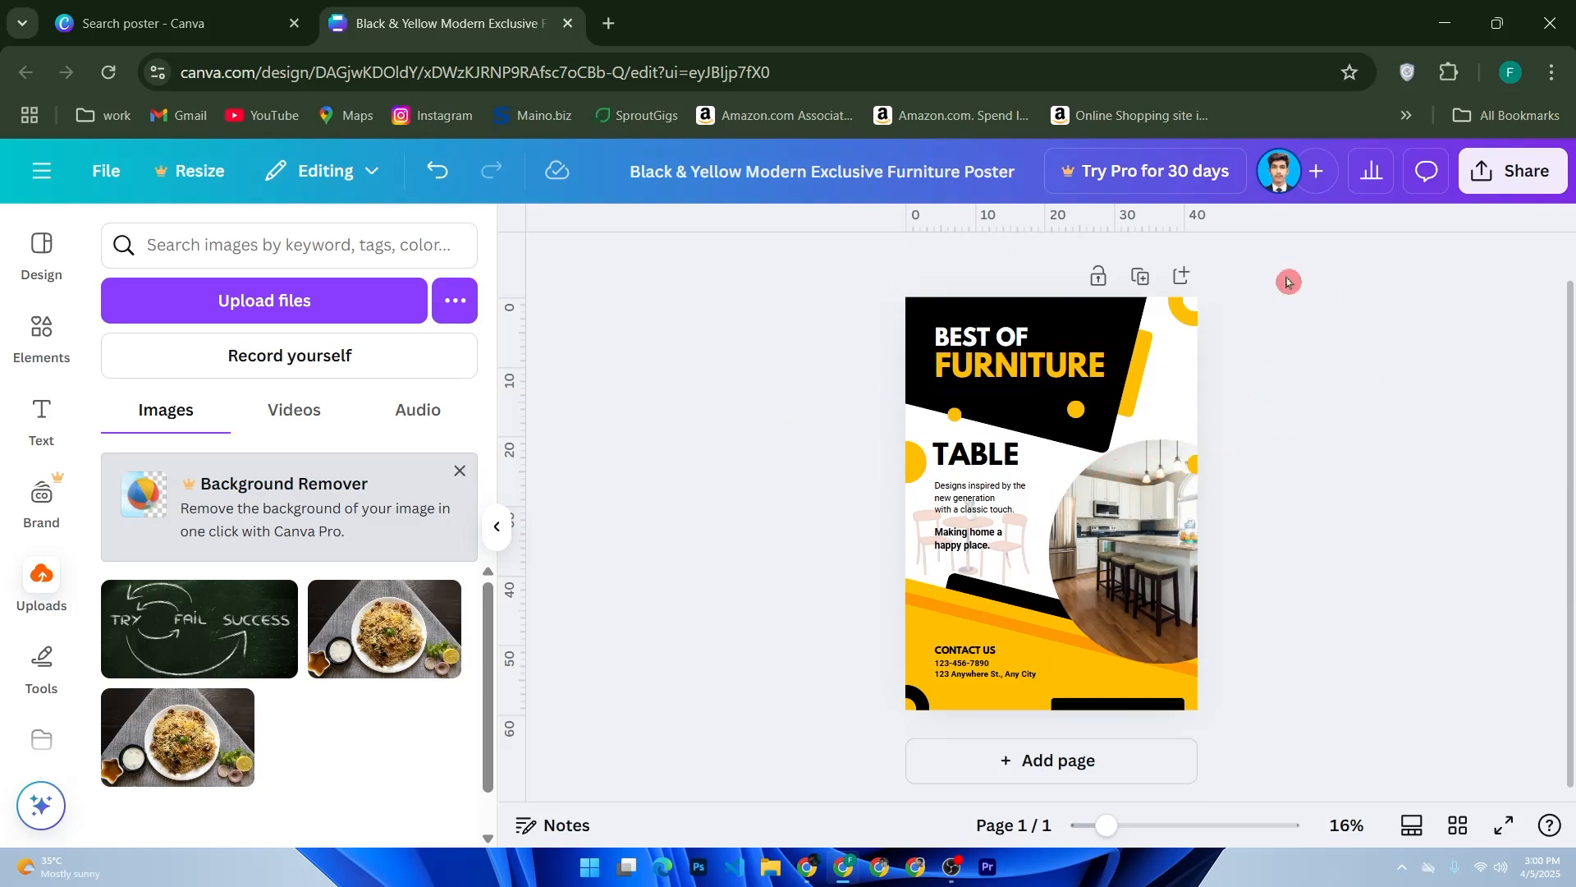
{"action": "scroll", "coordinate": [813, 514], "scroll_direction": "up", "scroll_amount": 1}
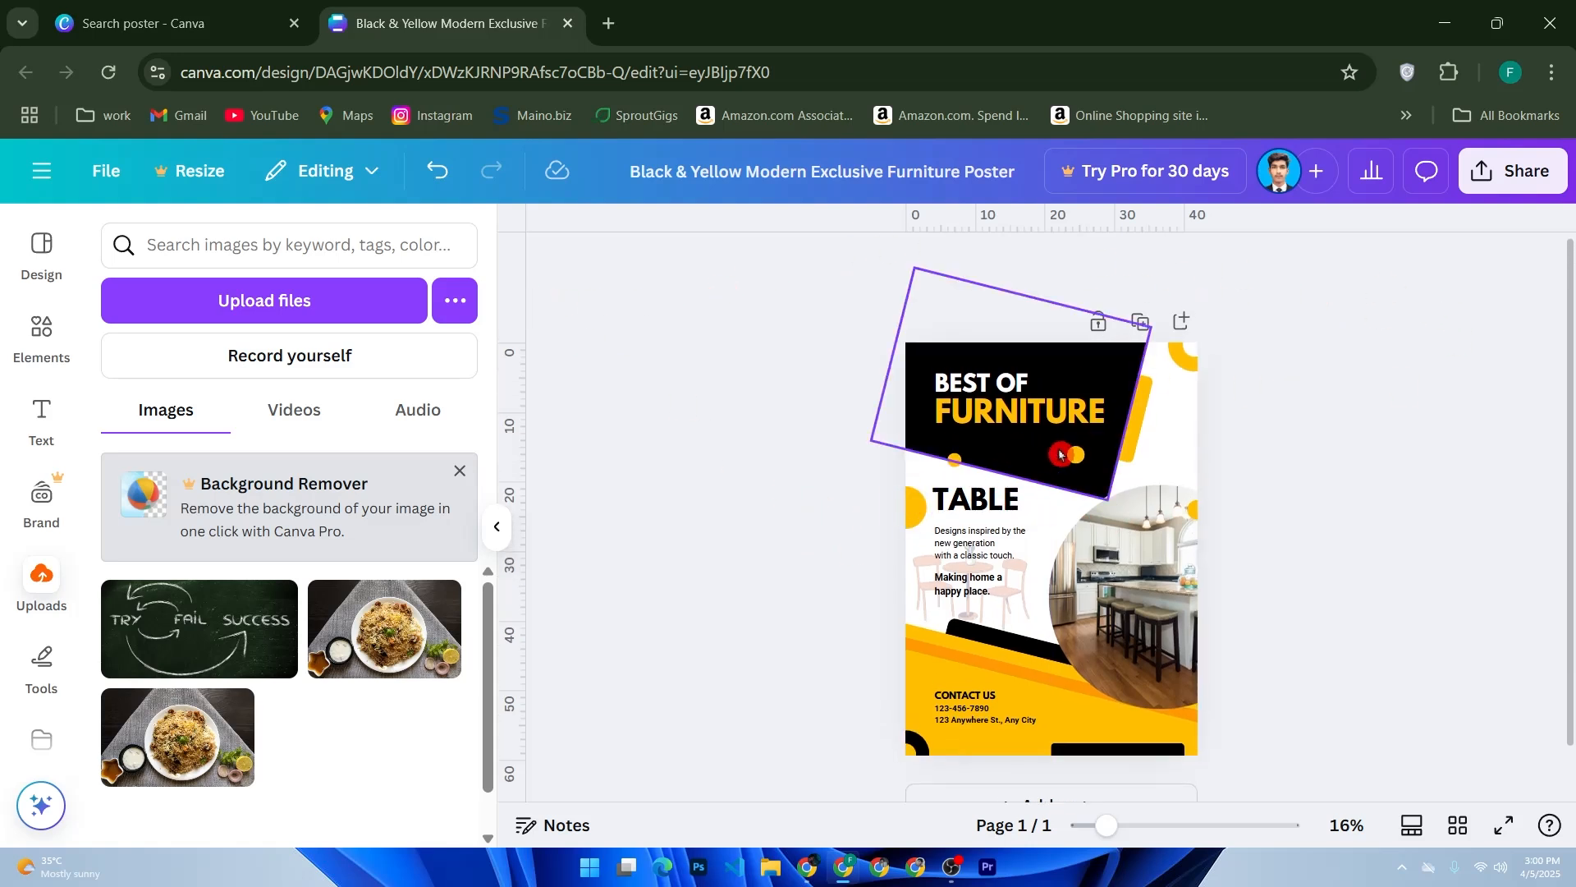
{"action": "left_click", "coordinate": [1068, 429]}
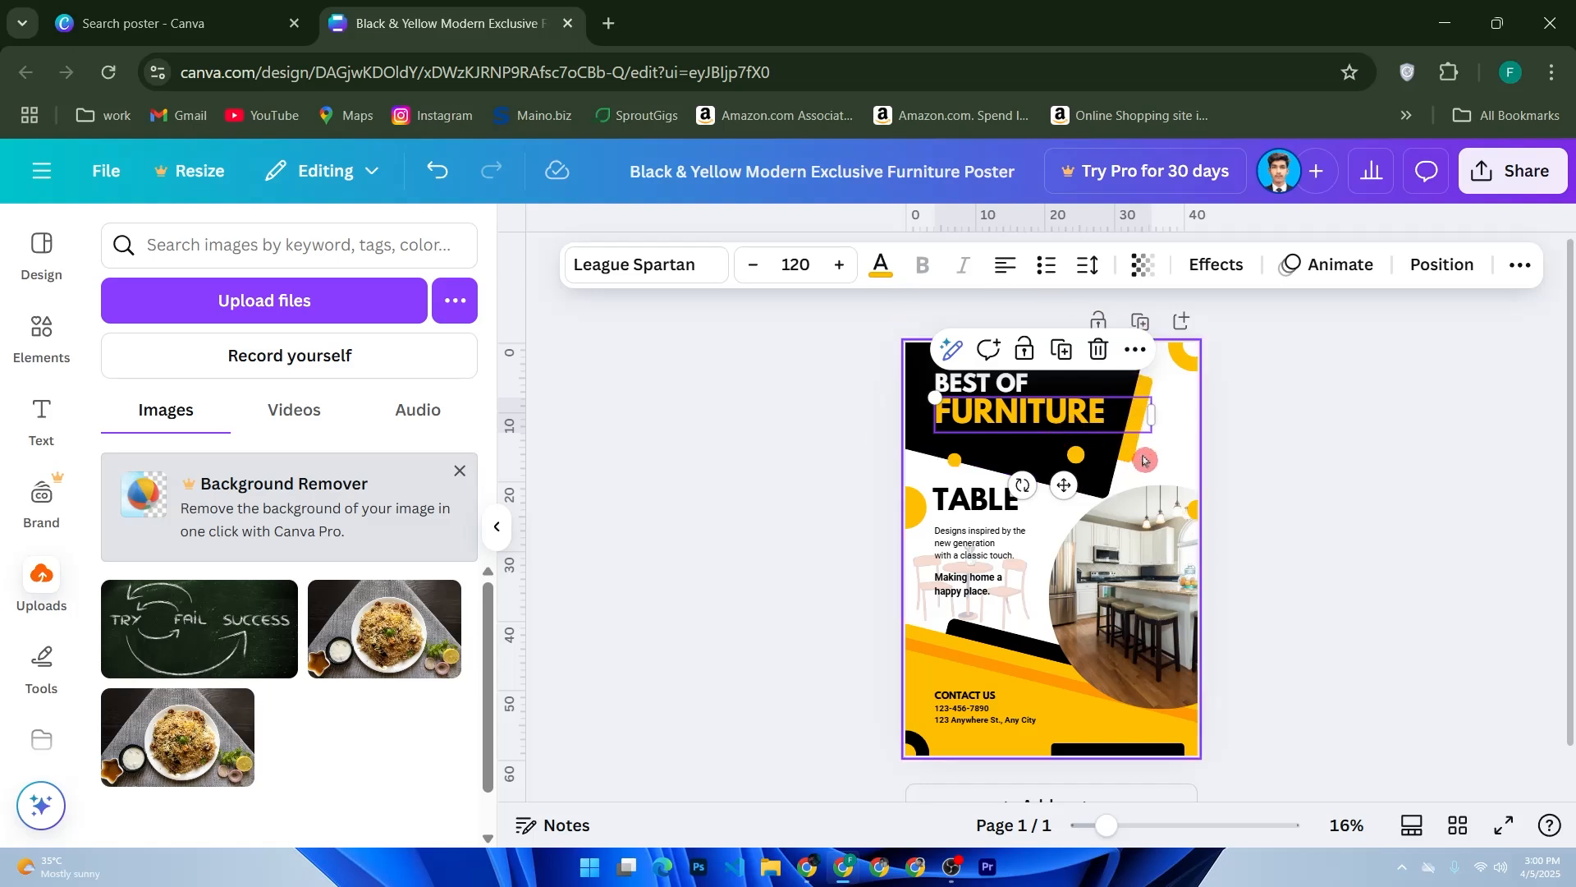
{"action": "left_click", "coordinate": [1279, 443]}
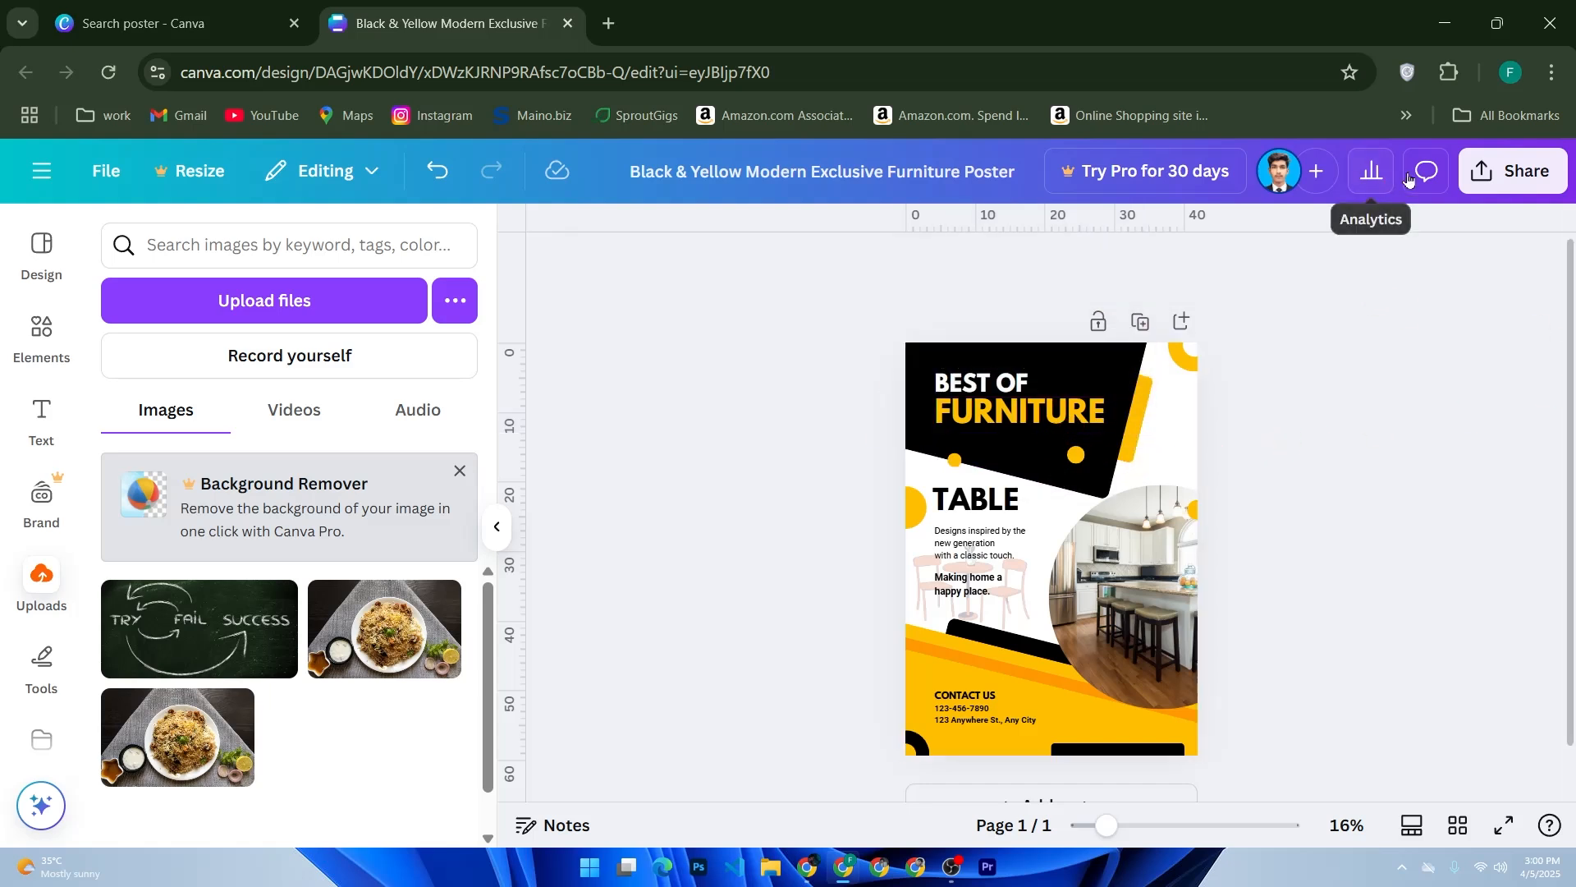
{"action": "left_click", "coordinate": [1418, 484]}
{"action": "scroll", "coordinate": [1207, 436], "scroll_direction": "down", "scroll_amount": 1}
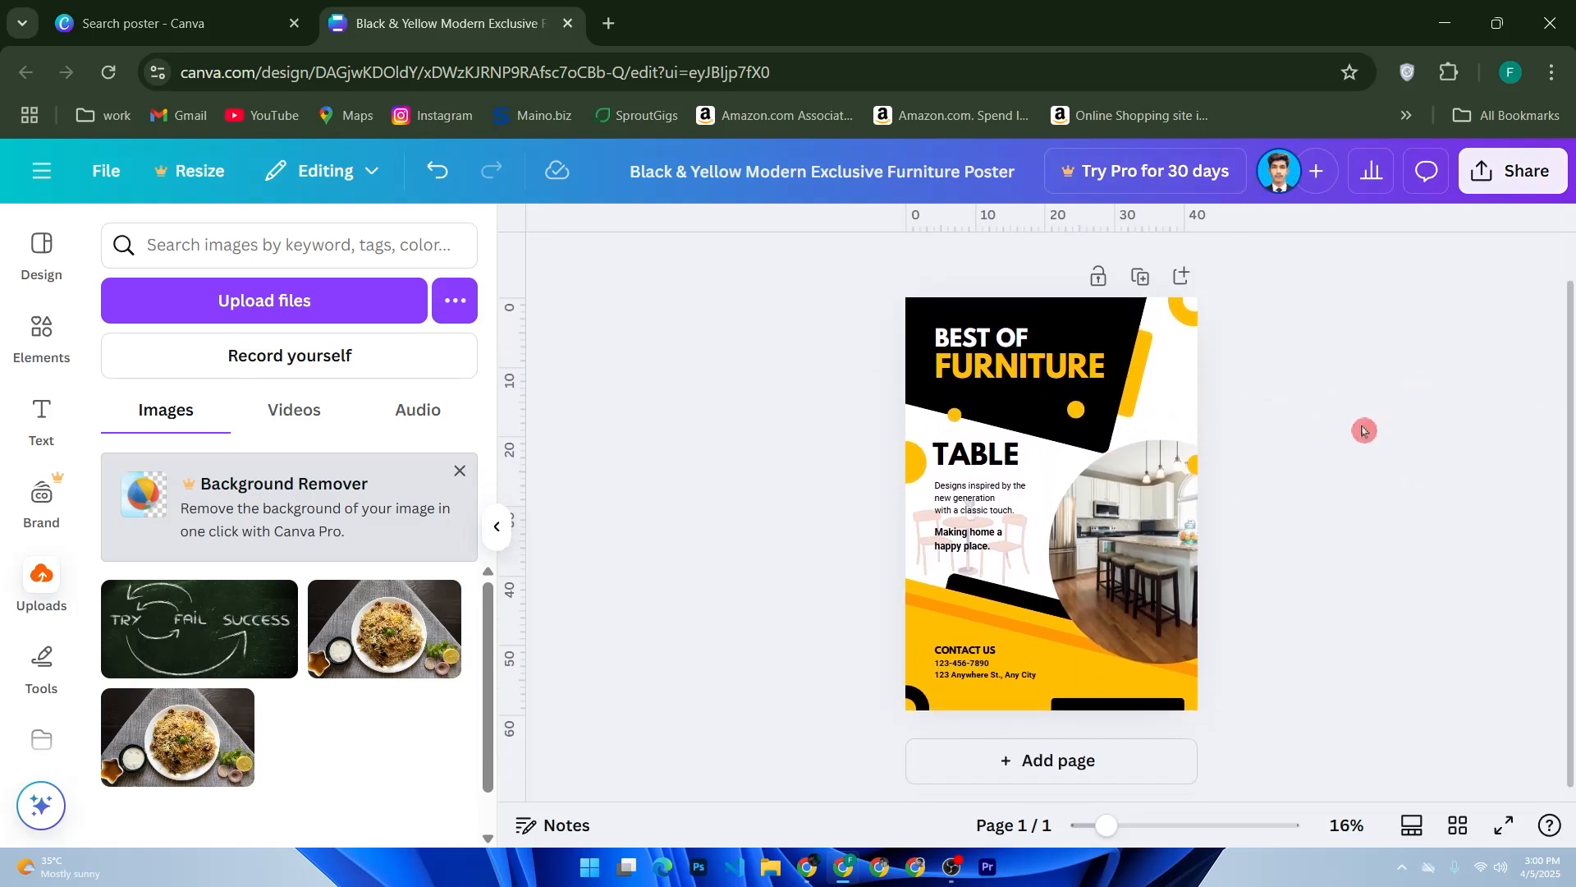
- Preview the finished poster in full screen and return to the editor
{"action": "left_click", "coordinate": [1504, 826]}
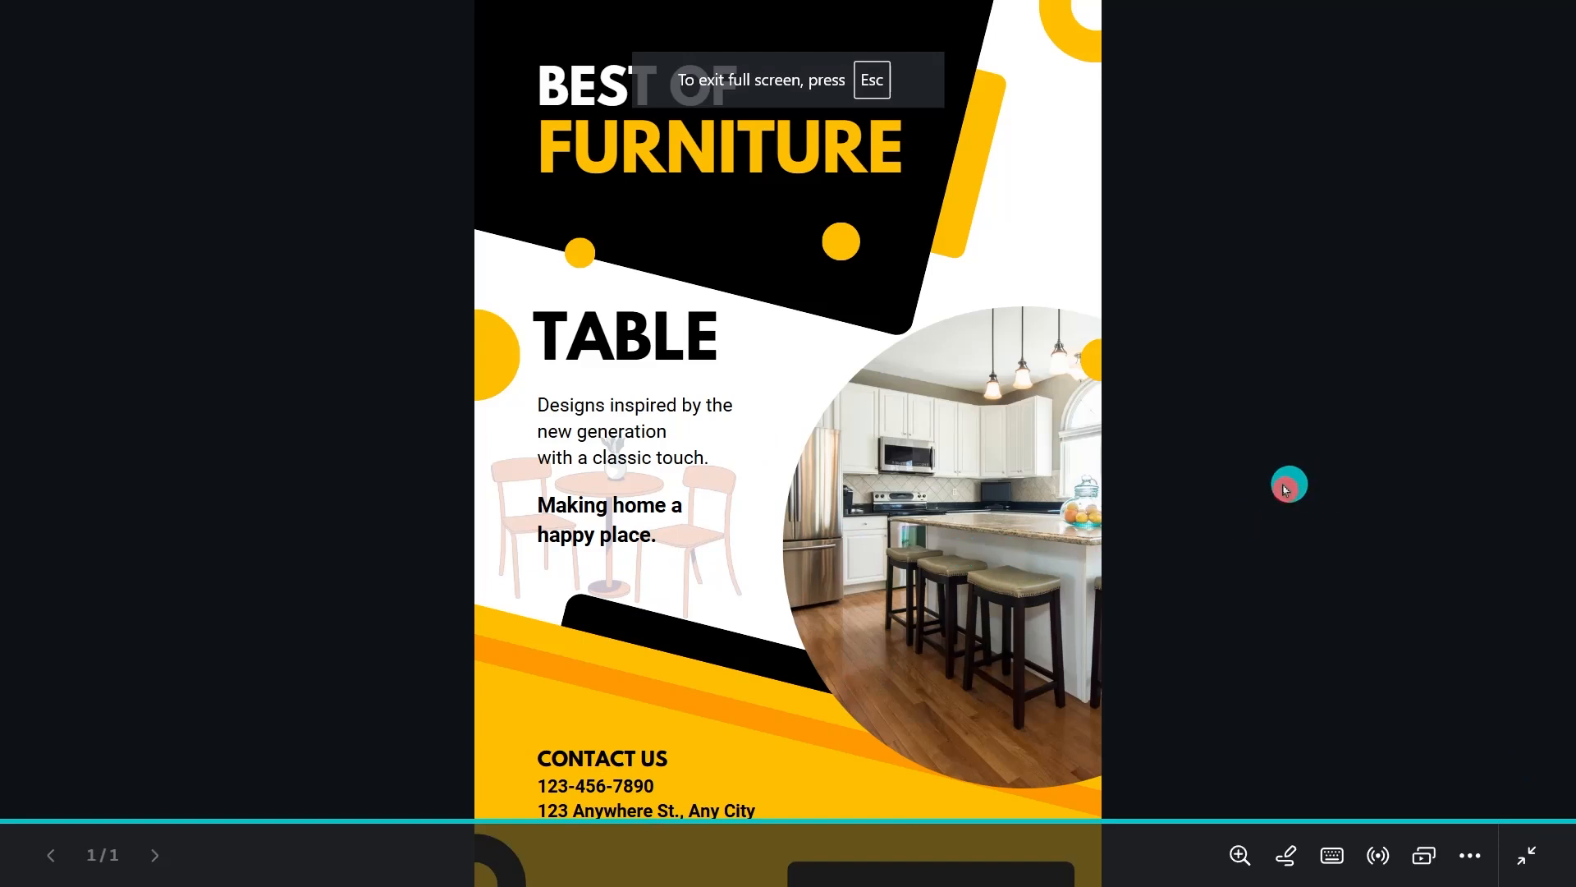
{"action": "left_click", "coordinate": [1529, 860]}
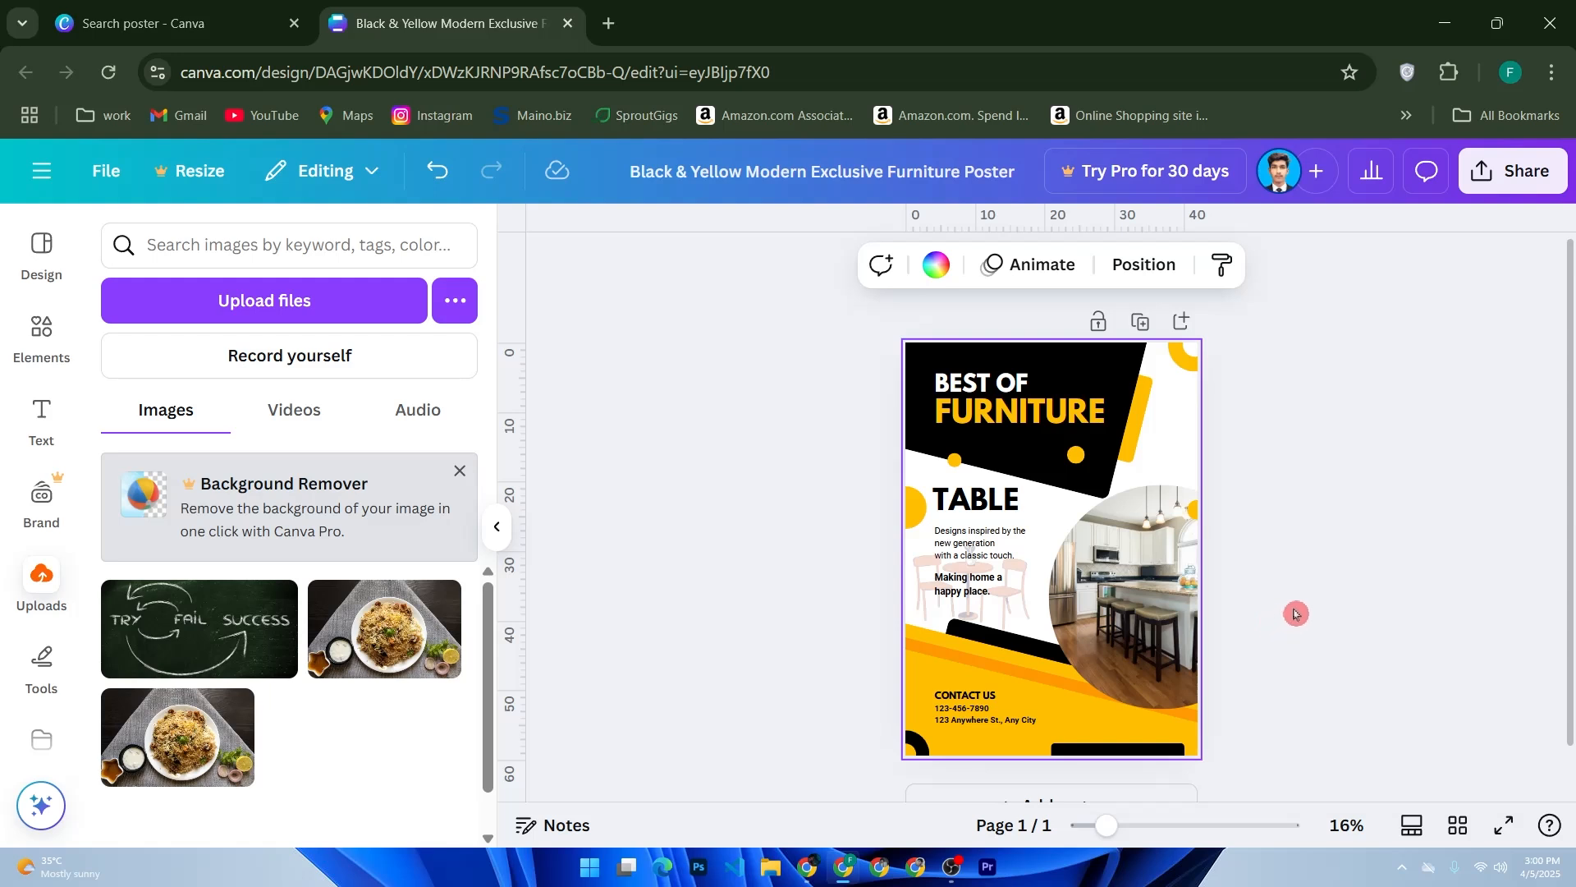
- Review the poster's download settings, including file type and size, and close them without downloading
{"action": "left_click", "coordinate": [1547, 169]}
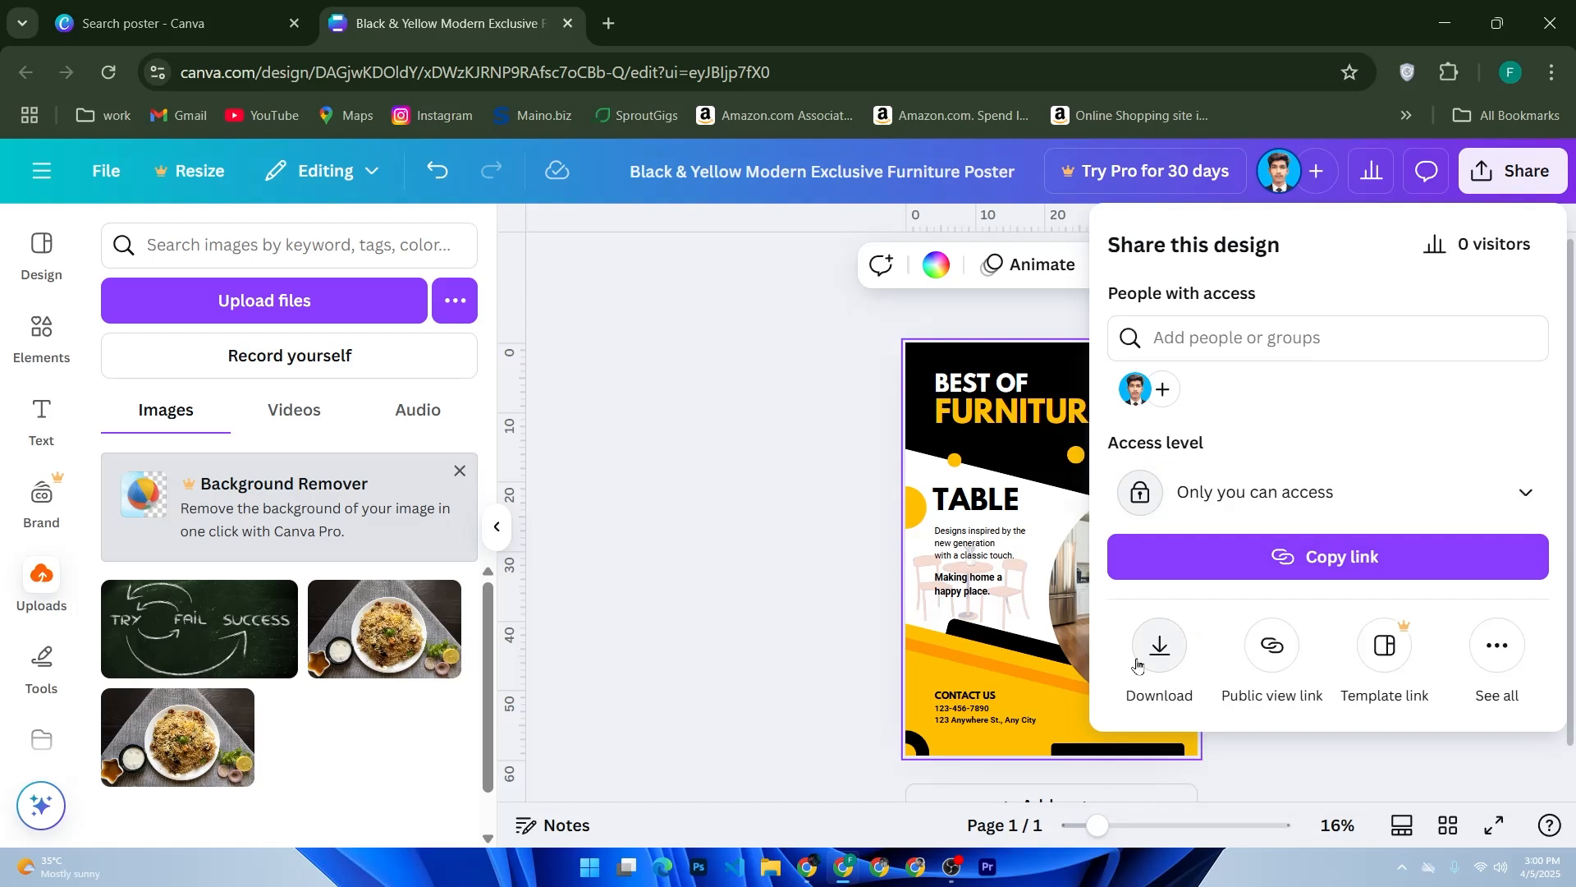
{"action": "left_click", "coordinate": [1158, 644]}
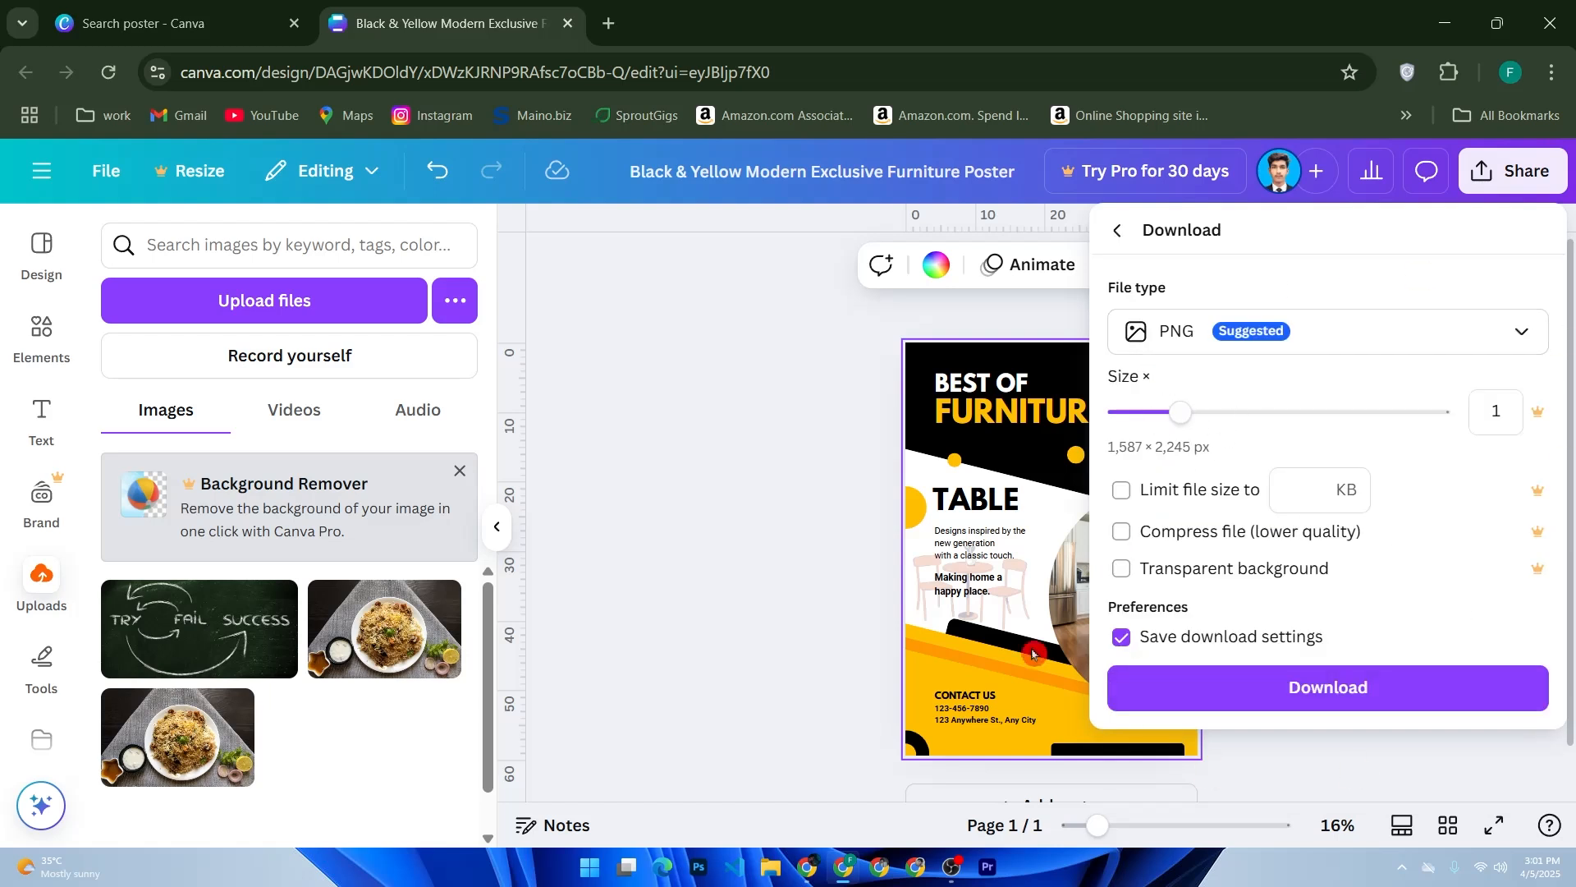
{"action": "left_click", "coordinate": [679, 538]}
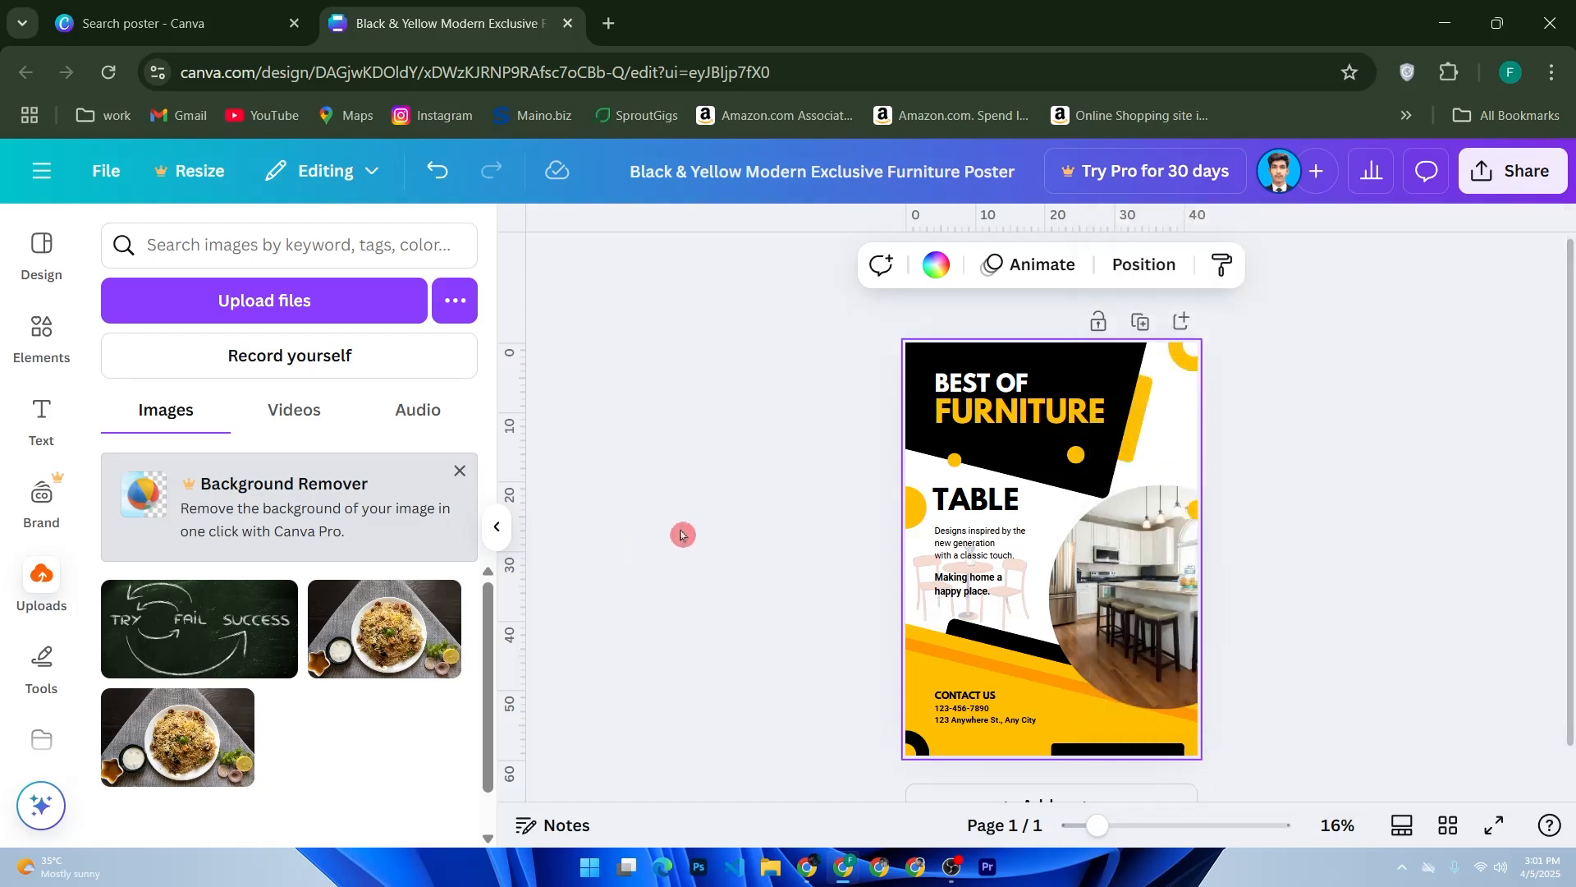